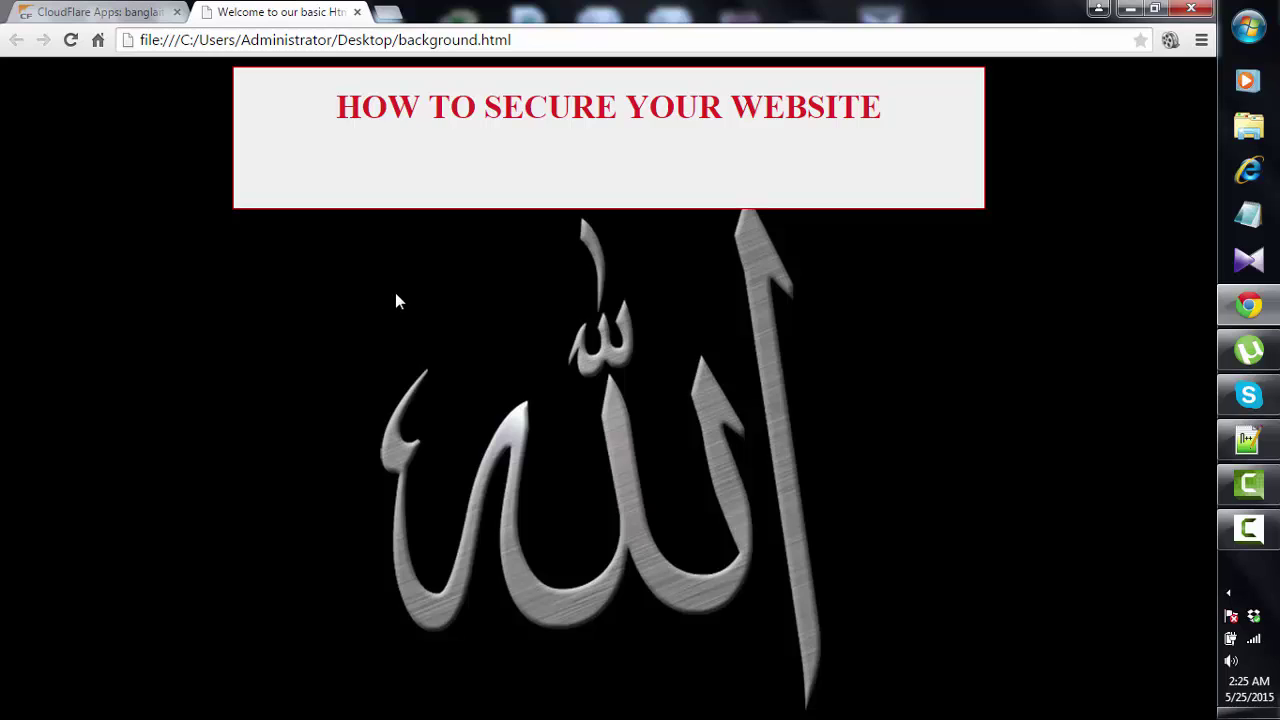
- Select and then deselect the address of the How to Secure Your Website page
left_click(540, 42)
left_click(546, 42)
- Load the Google home page in a new blank tab
left_click(385, 12)
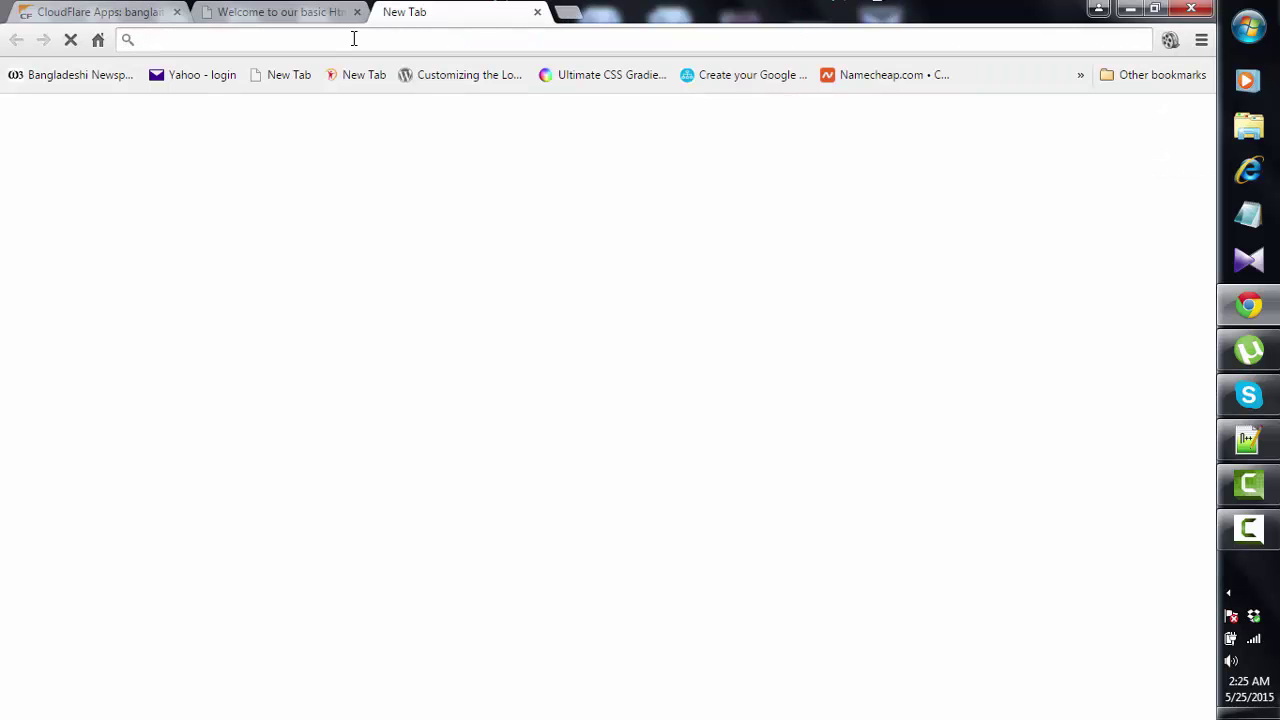
type("google.com")
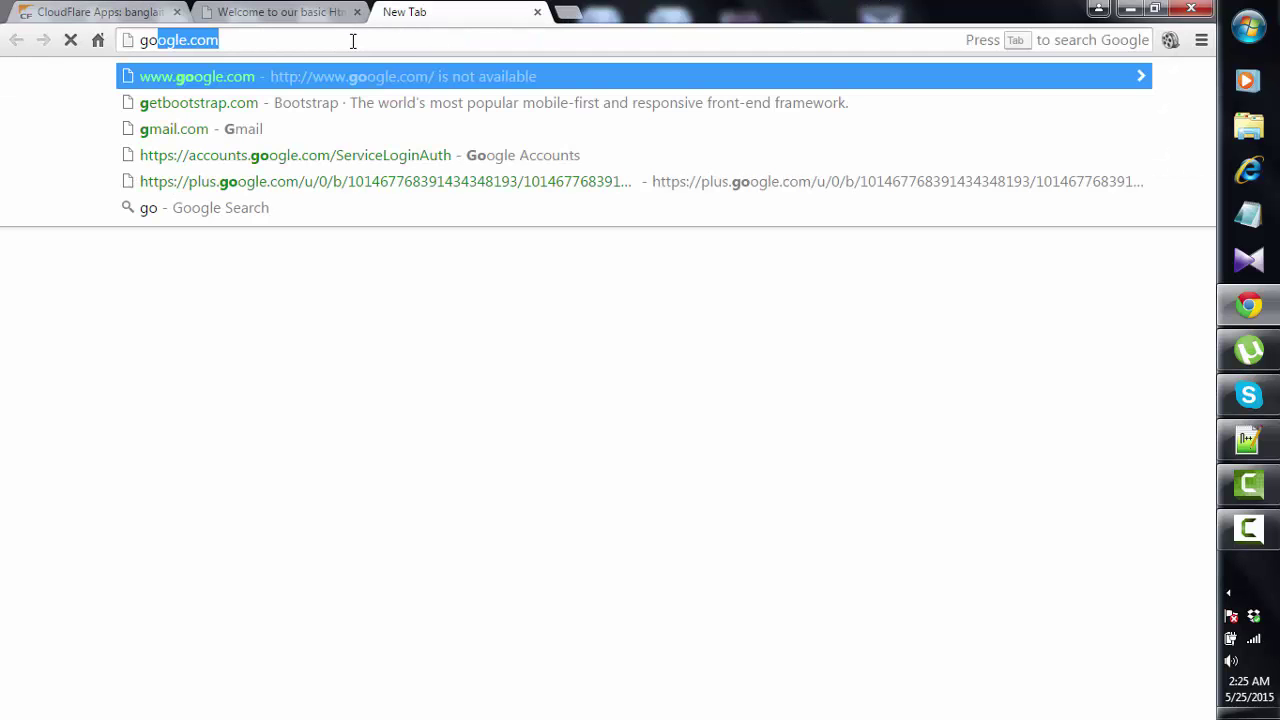
key("Return")
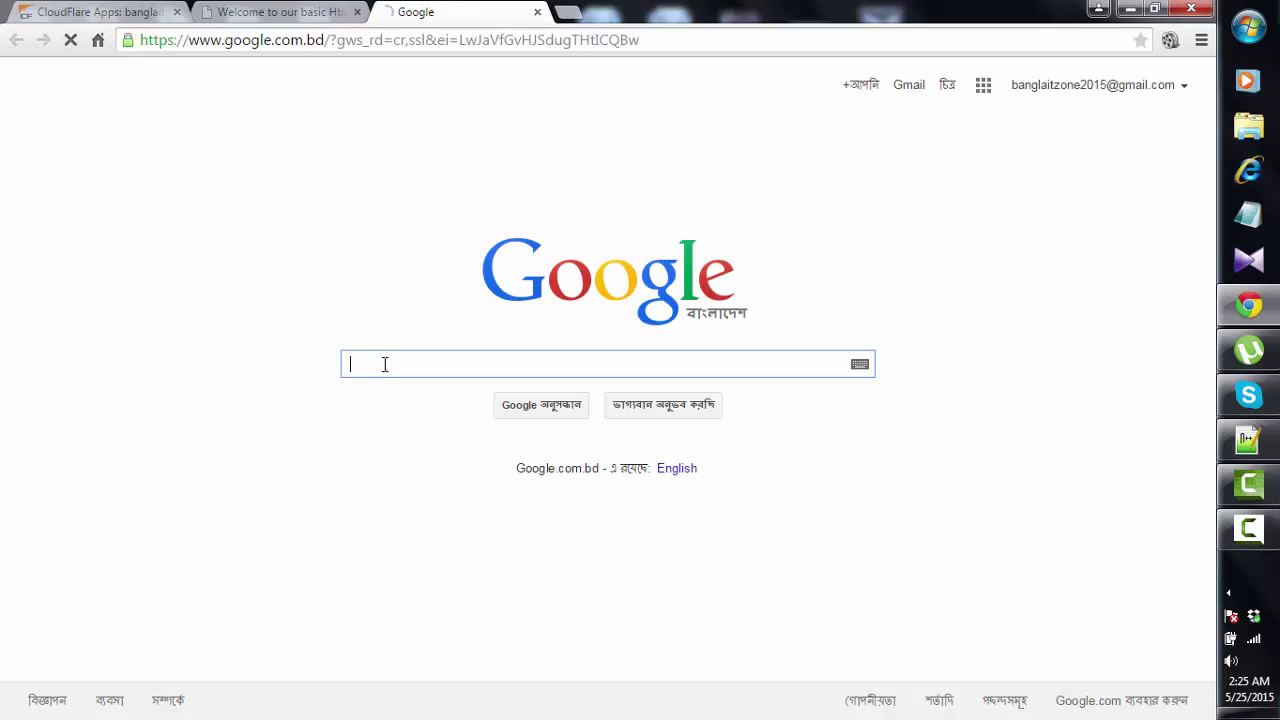
- Search Google for 'cloudflare' and open the Home | CloudFlare result
type("clou")
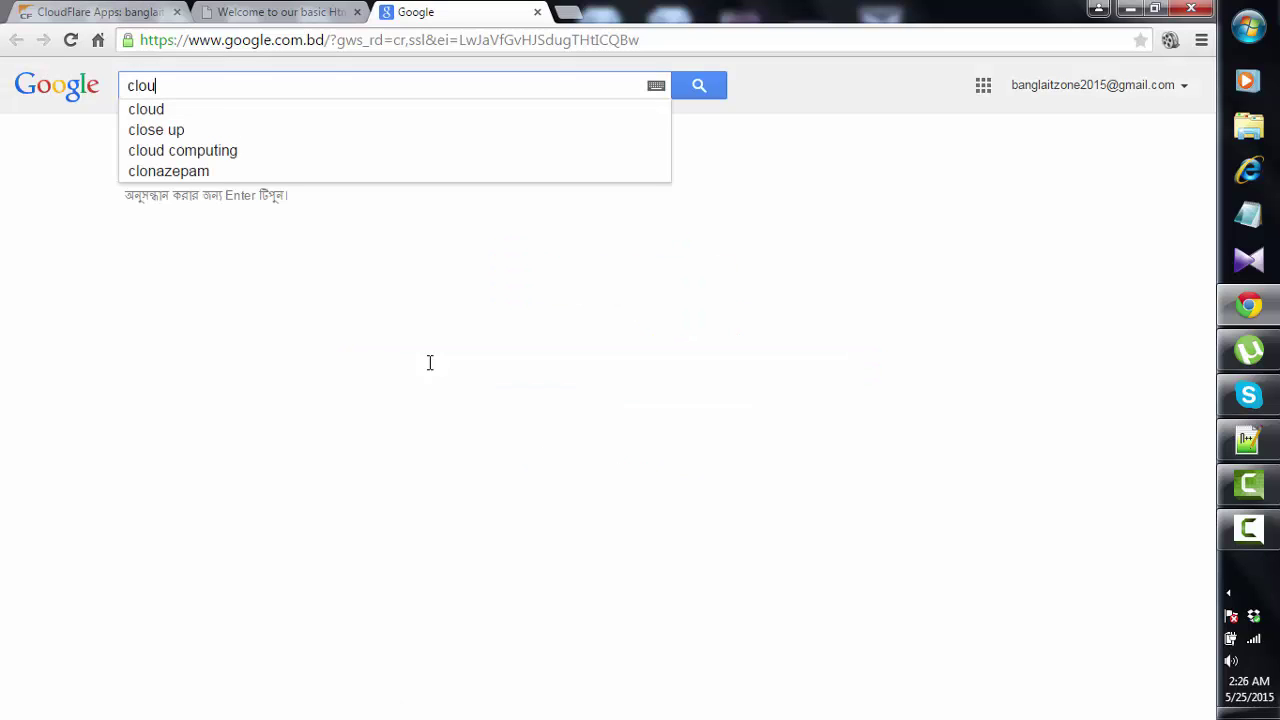
type("dflare")
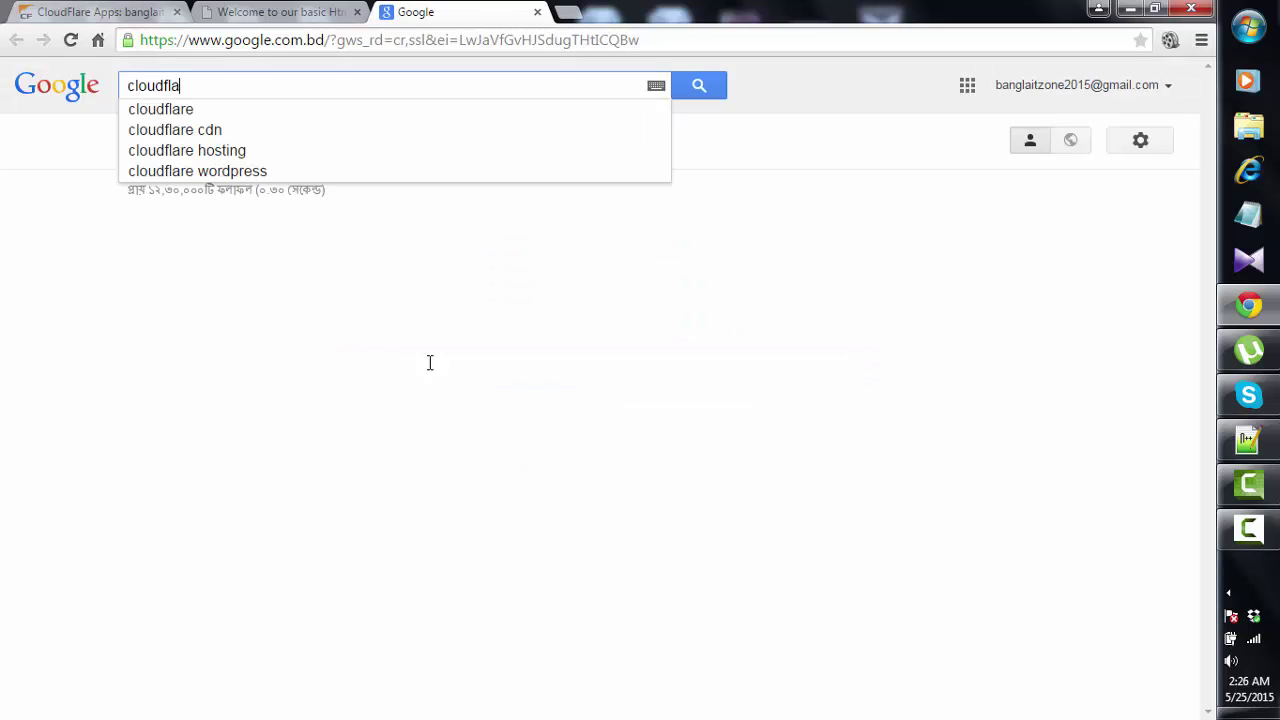
key("Return")
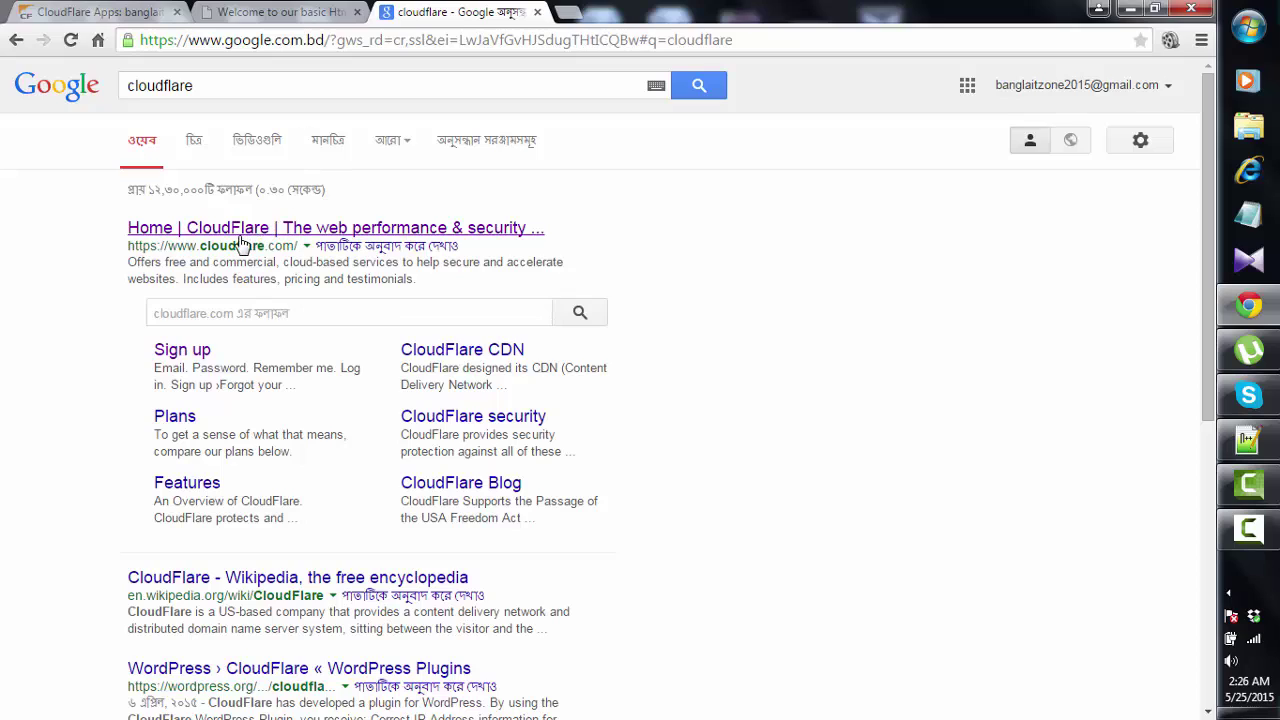
left_click(240, 230)
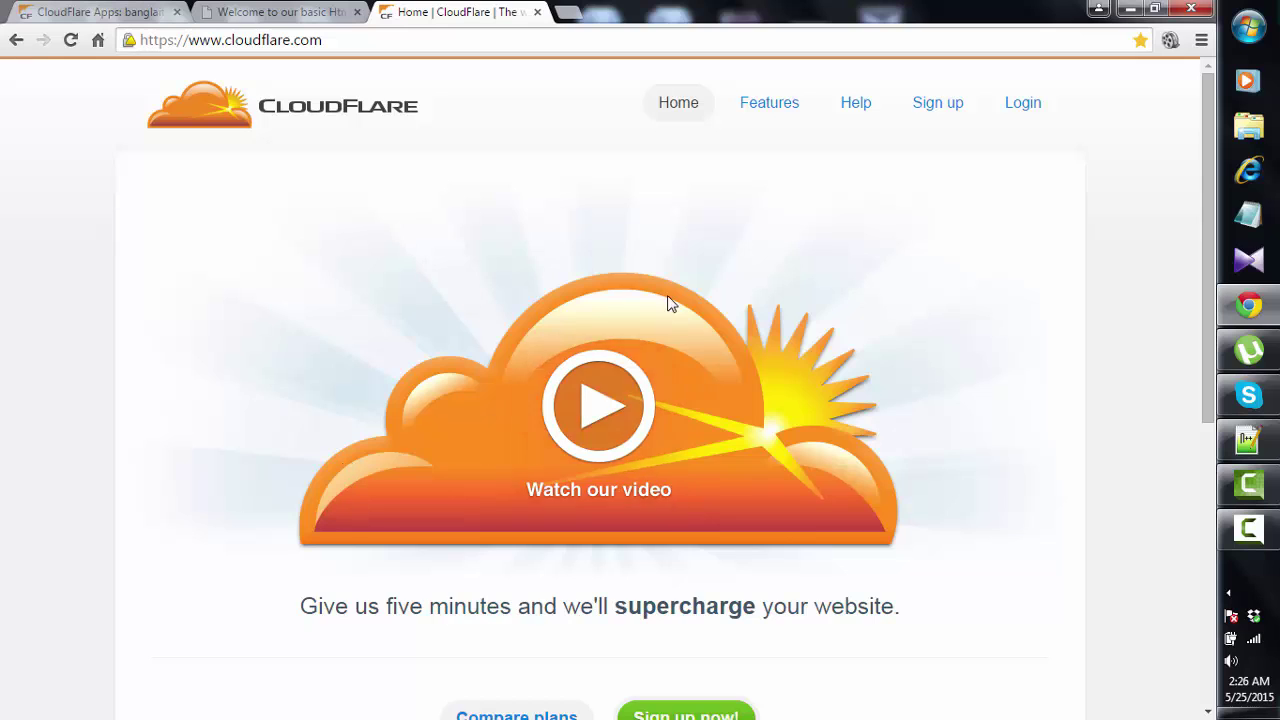
scroll(645, 355, "down", 3)
scroll(640, 365, "up", 3)
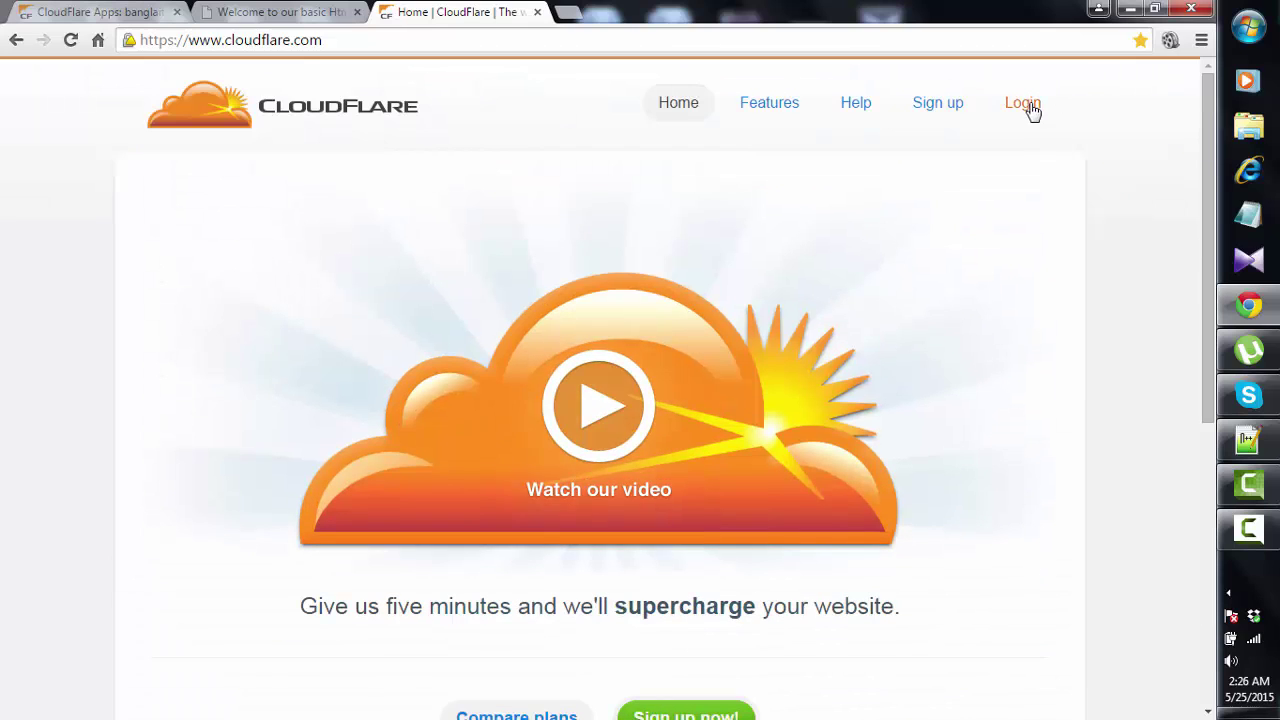
- Go to the CloudFlare login and log out through the account menu
left_click(1030, 109)
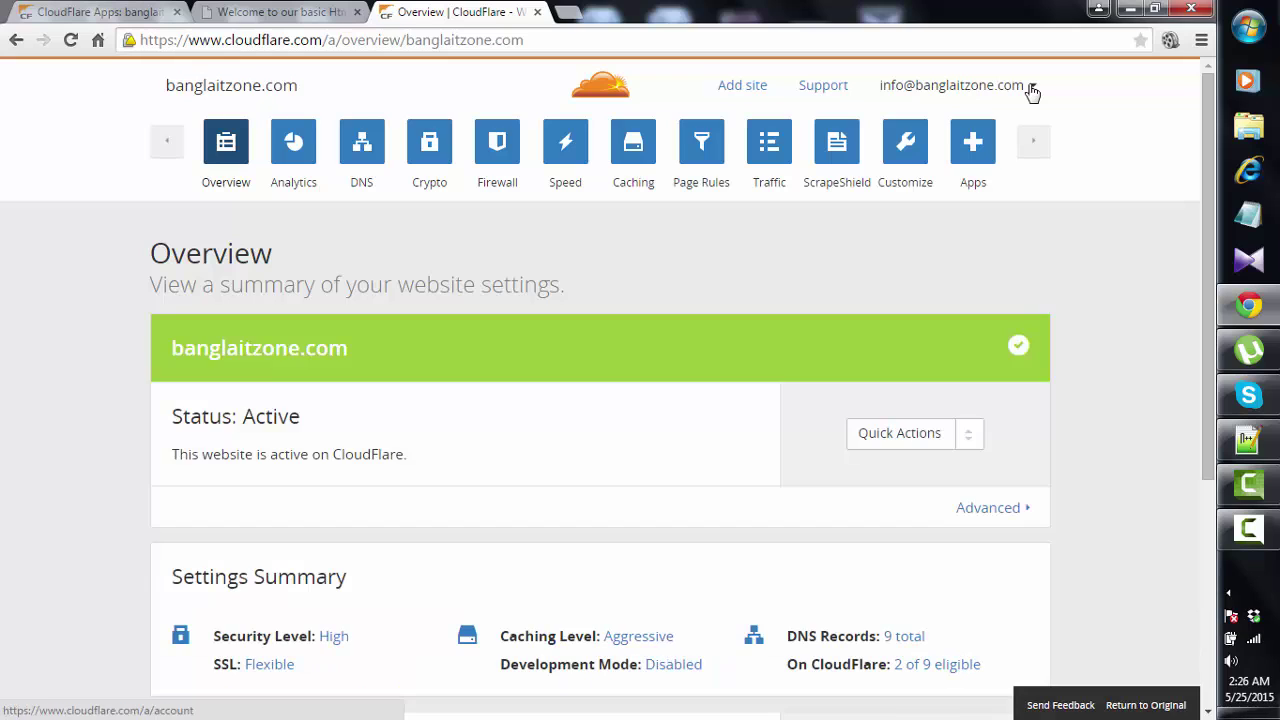
left_click(1028, 88)
left_click(1000, 86)
left_click(1030, 92)
left_click(1020, 160)
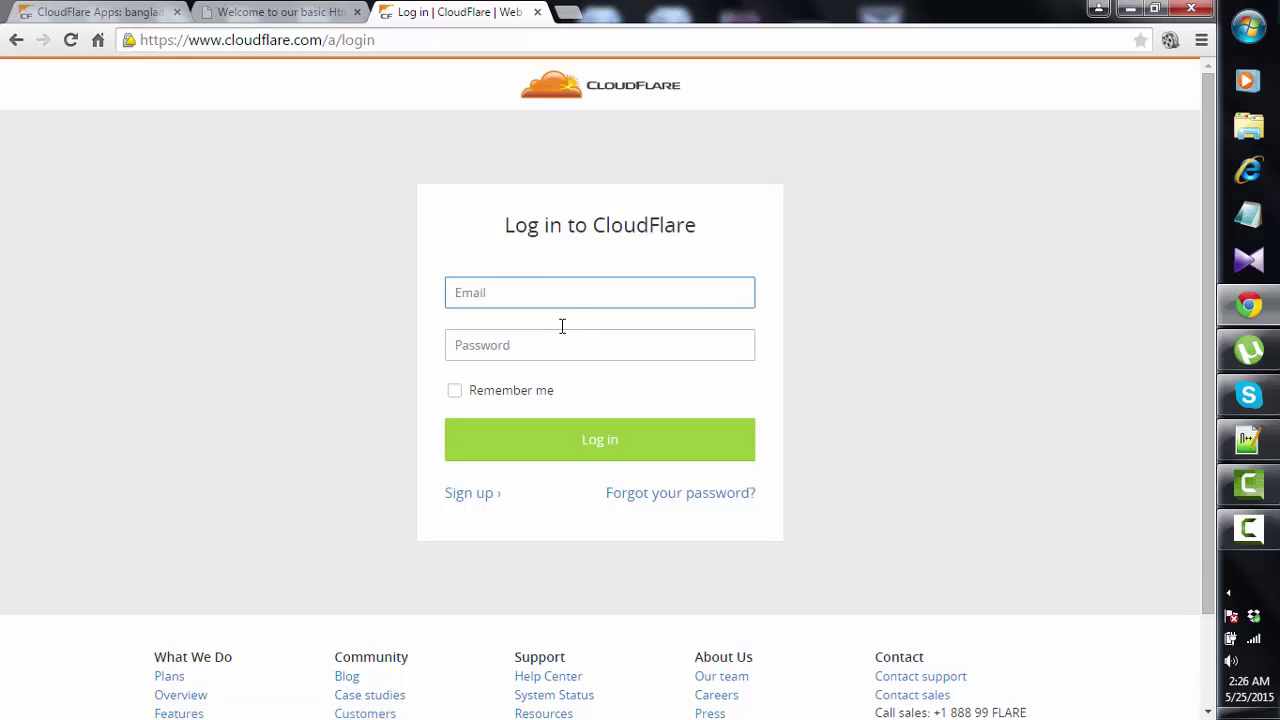
- Sign back in with the saved account e-mail and the account password
type("info")
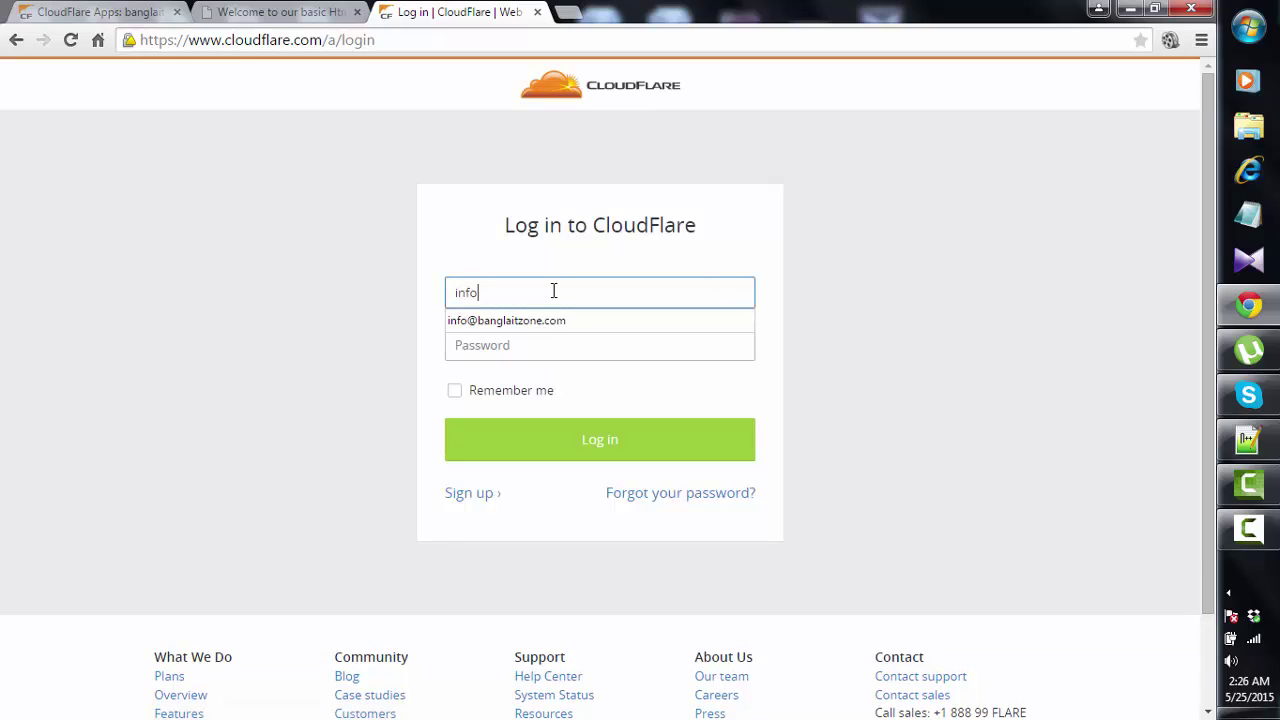
left_click(543, 320)
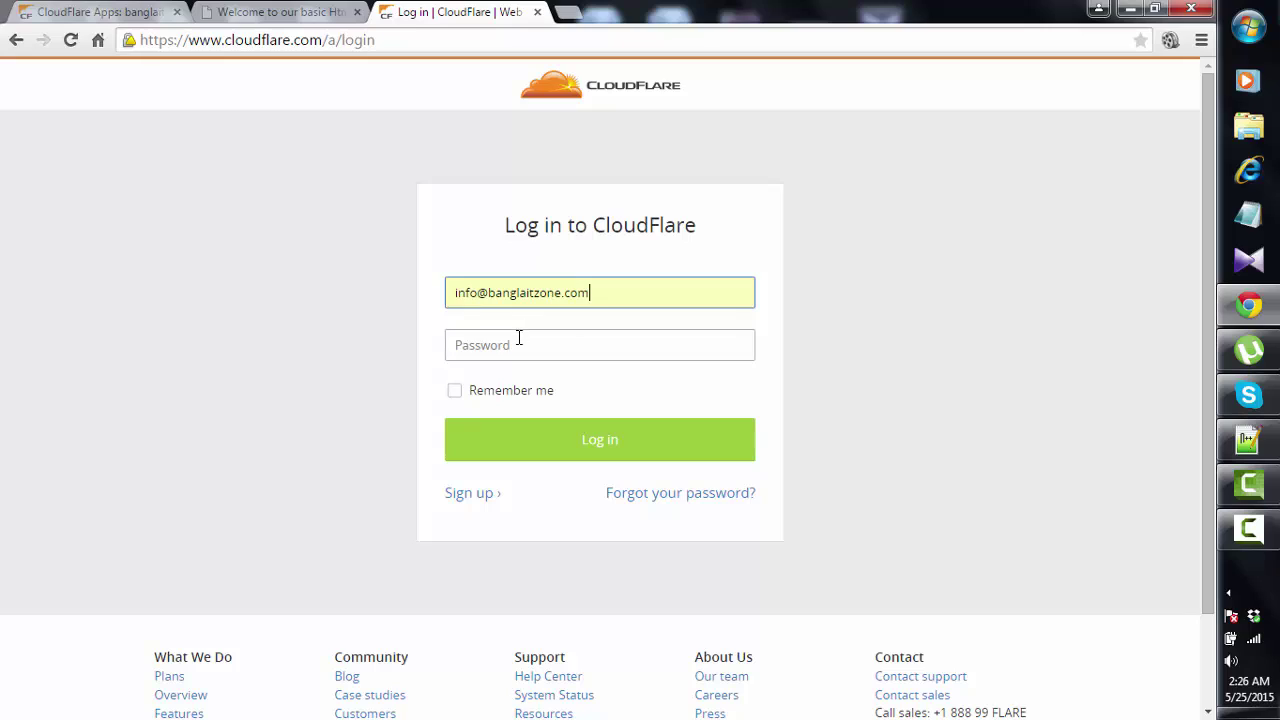
left_click(519, 340)
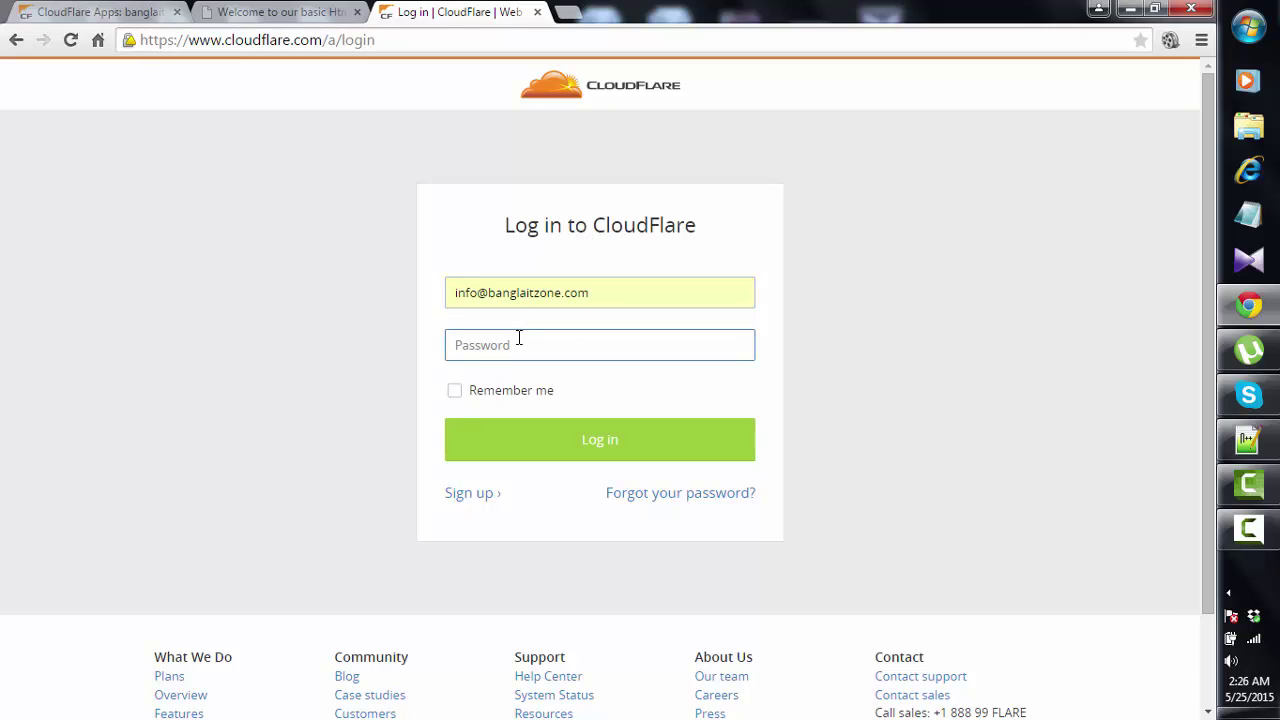
type("••••••••")
key("Return")
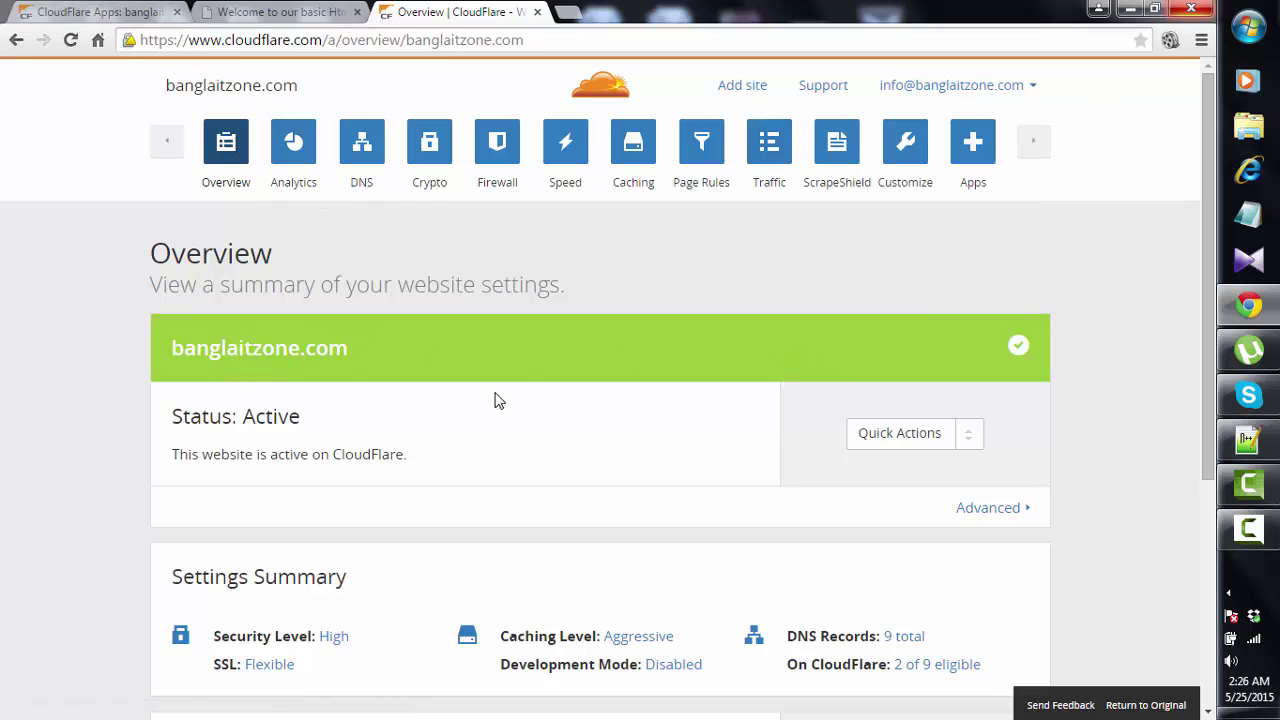
- Check the Free Website plan in the Overview page's Subscription section
scroll(494, 397, "down", 2)
scroll(434, 364, "down", 2)
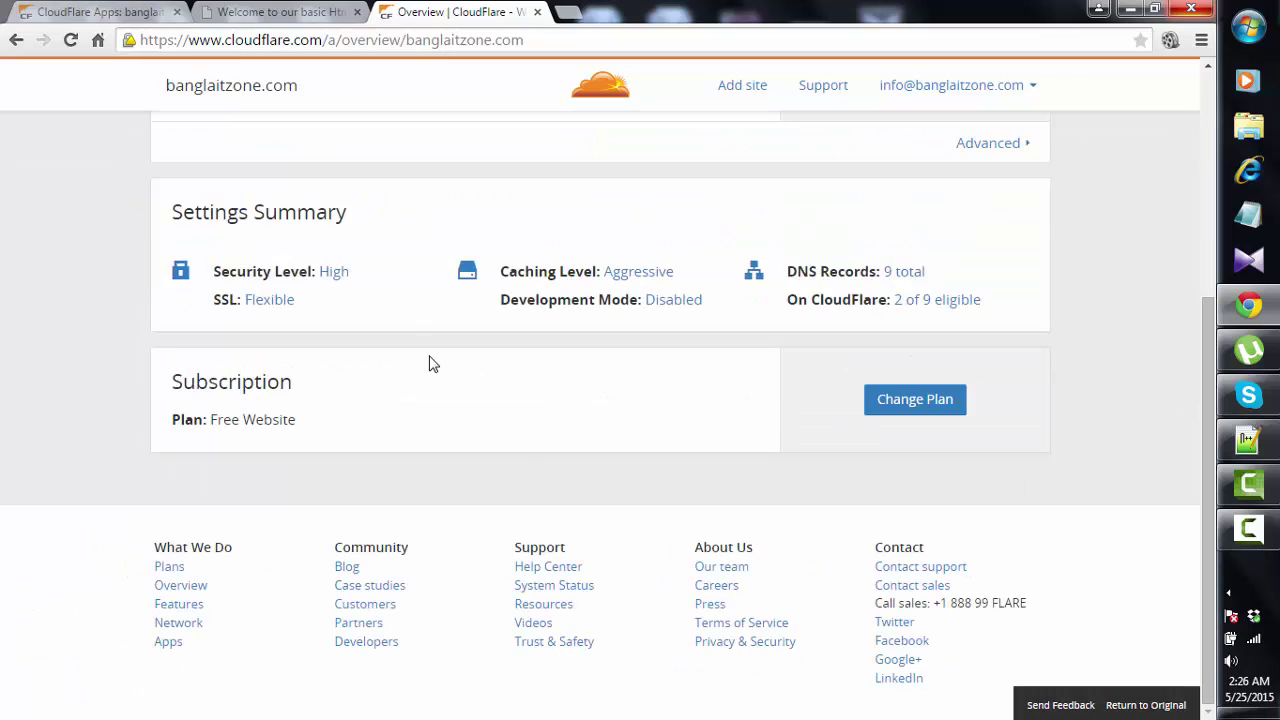
scroll(430, 362, "up", 3)
scroll(428, 362, "down", 2)
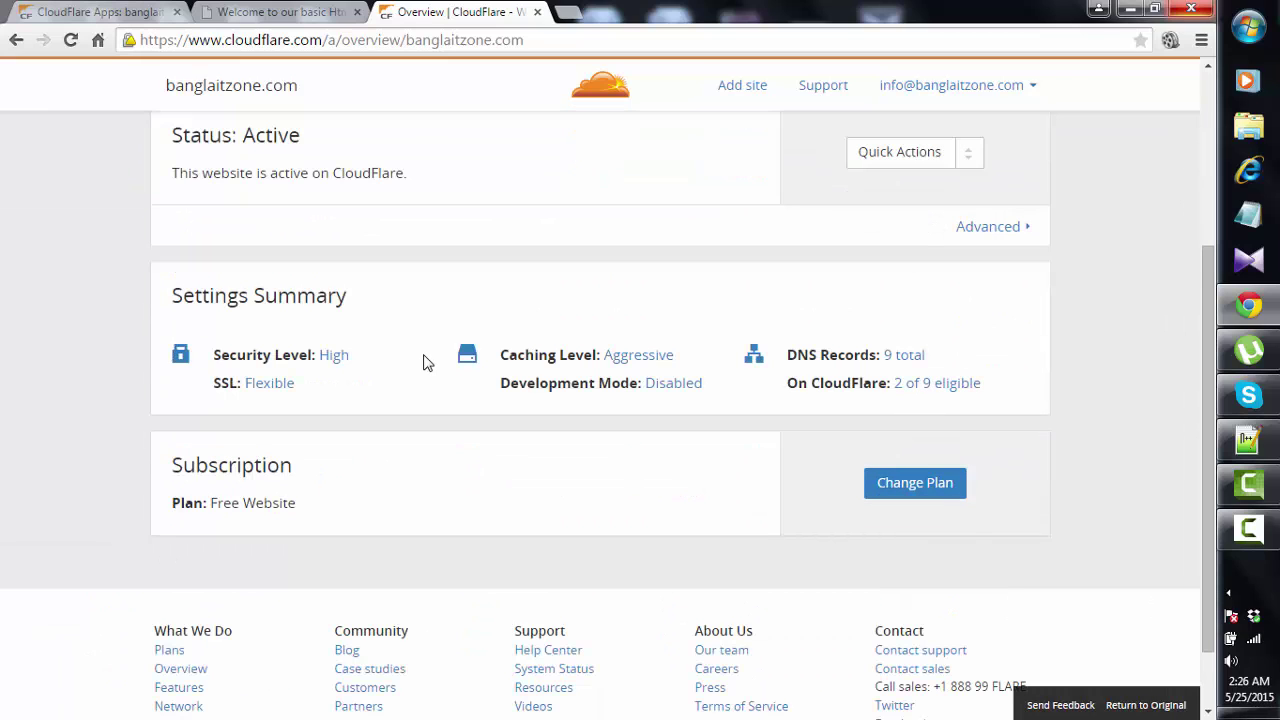
scroll(420, 362, "down", 1)
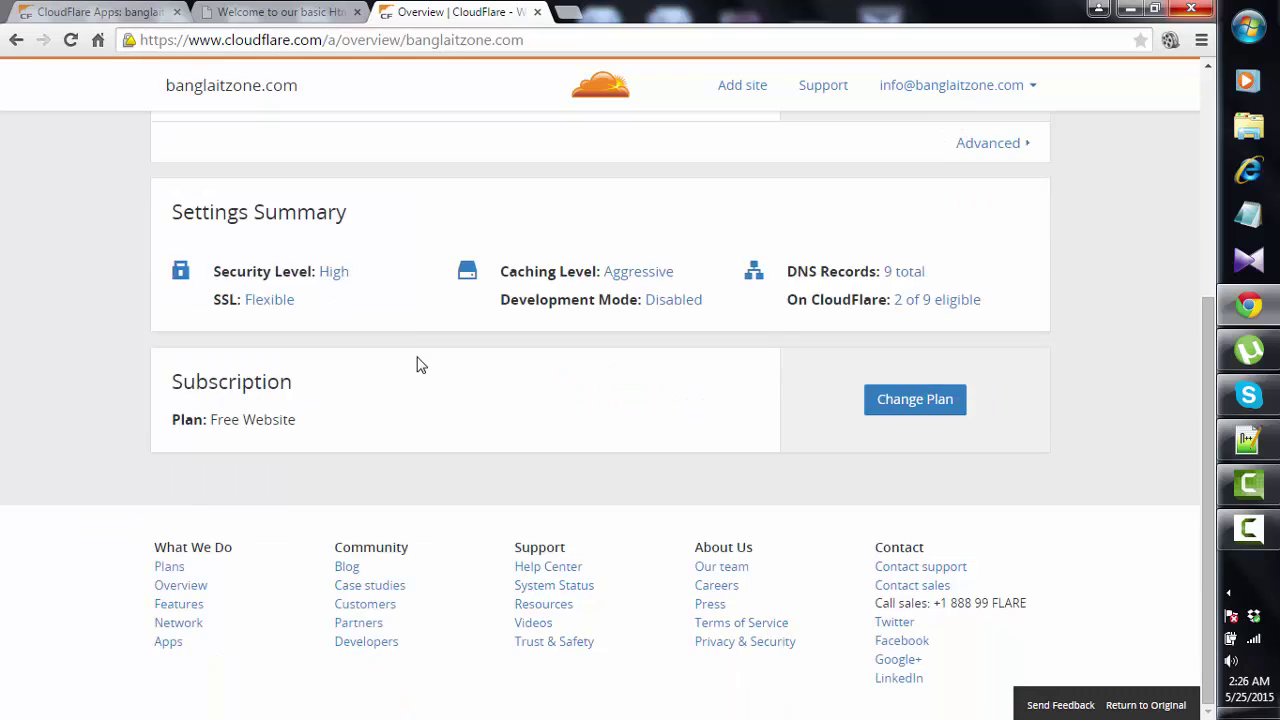
scroll(417, 364, "up", 4)
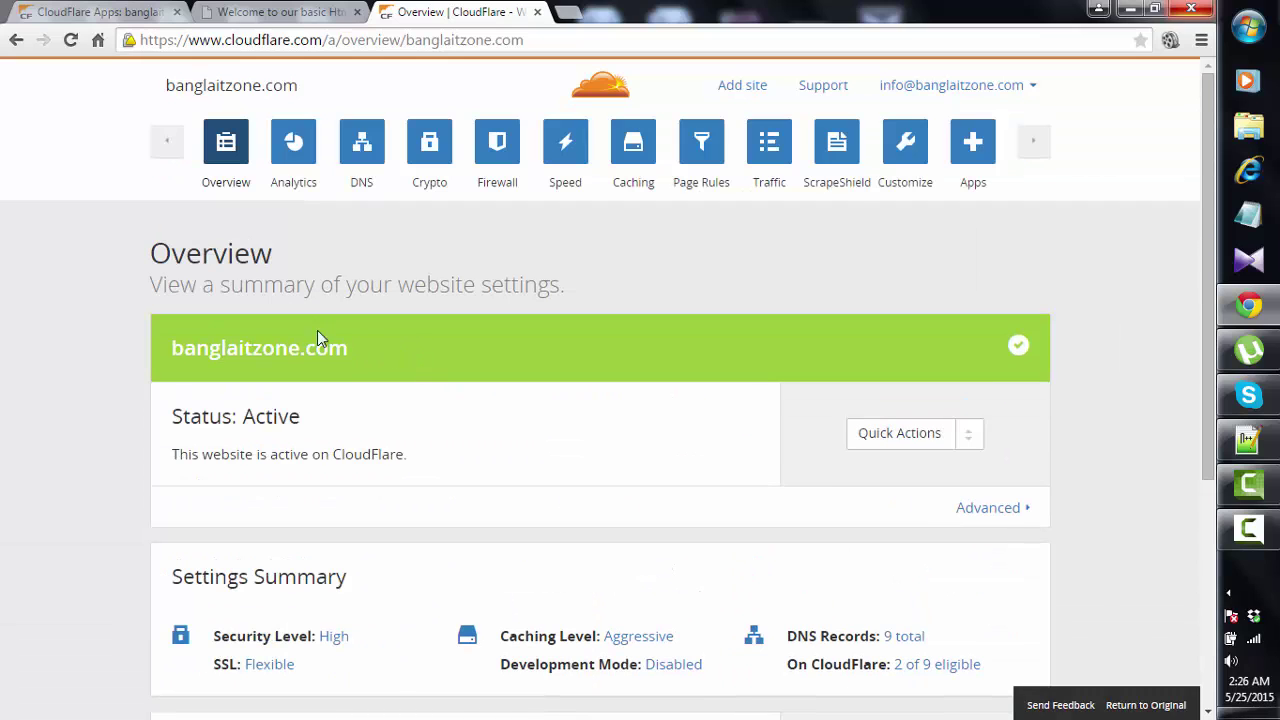
- Review banglaitzone.com Analytics: 522 requests, 8 cached, 514 uncached, plus visitor origins
left_click(293, 146)
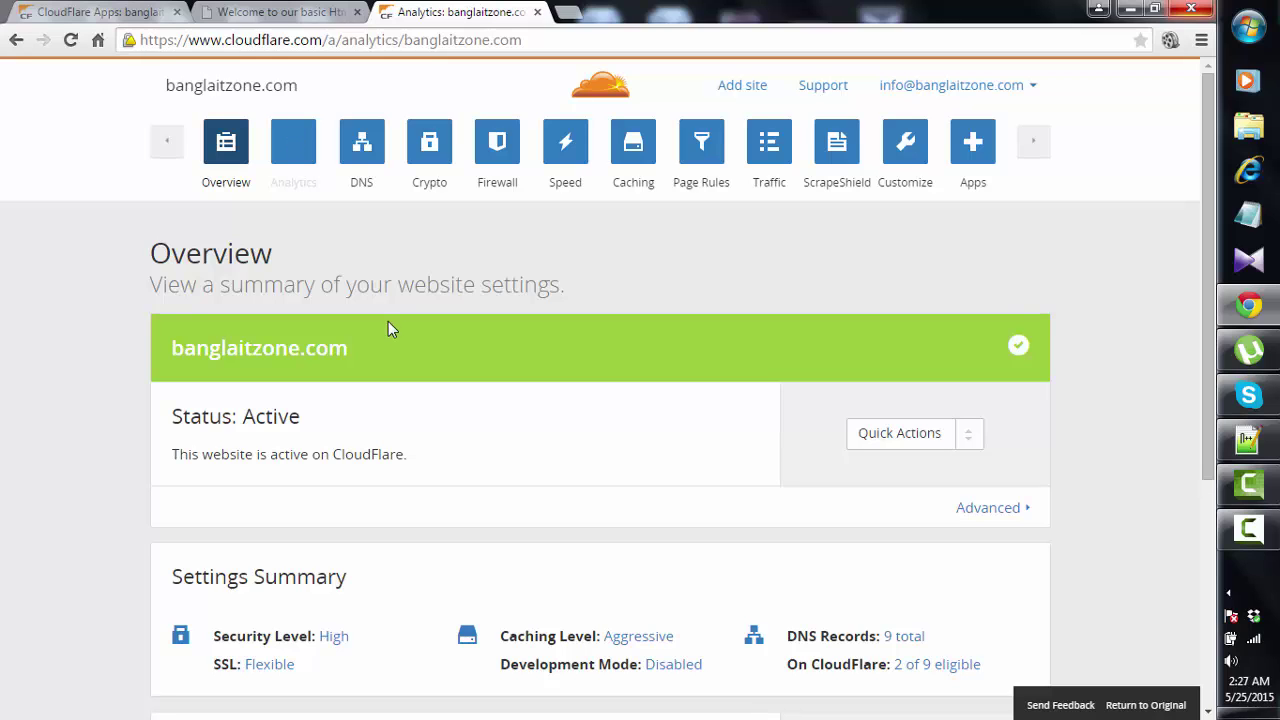
scroll(388, 321, "down", 5)
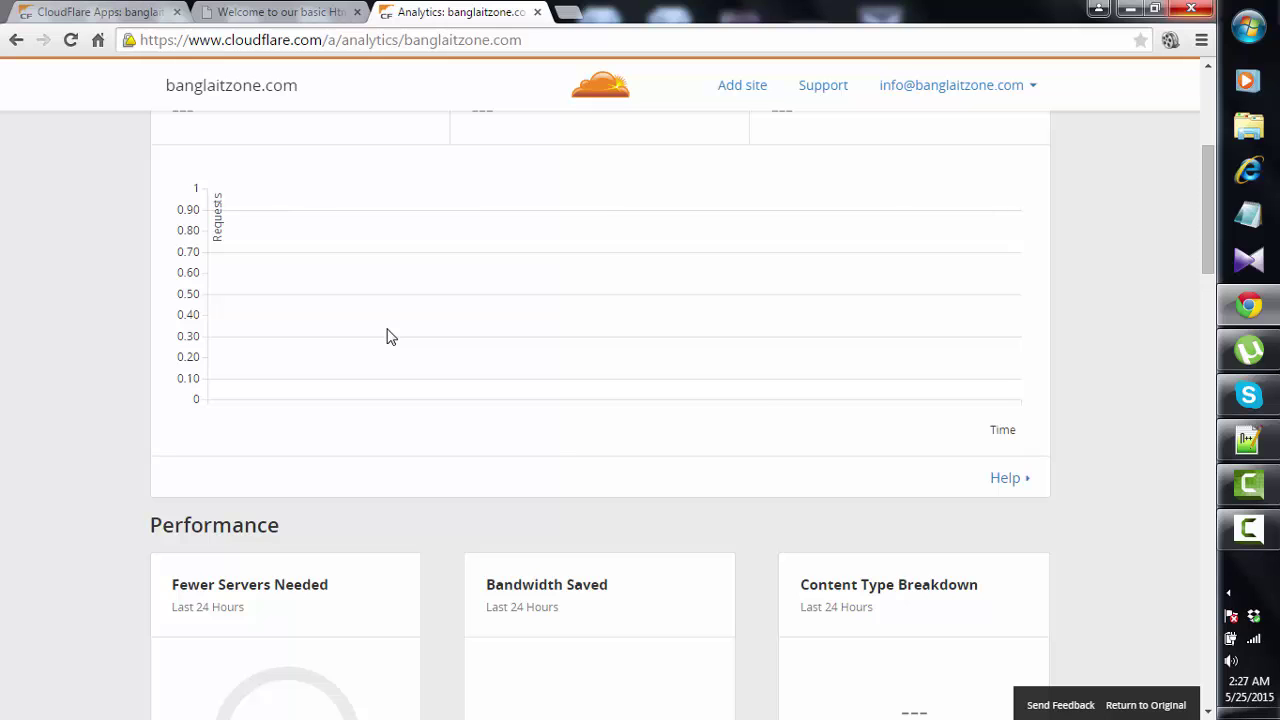
scroll(388, 330, "up", 4)
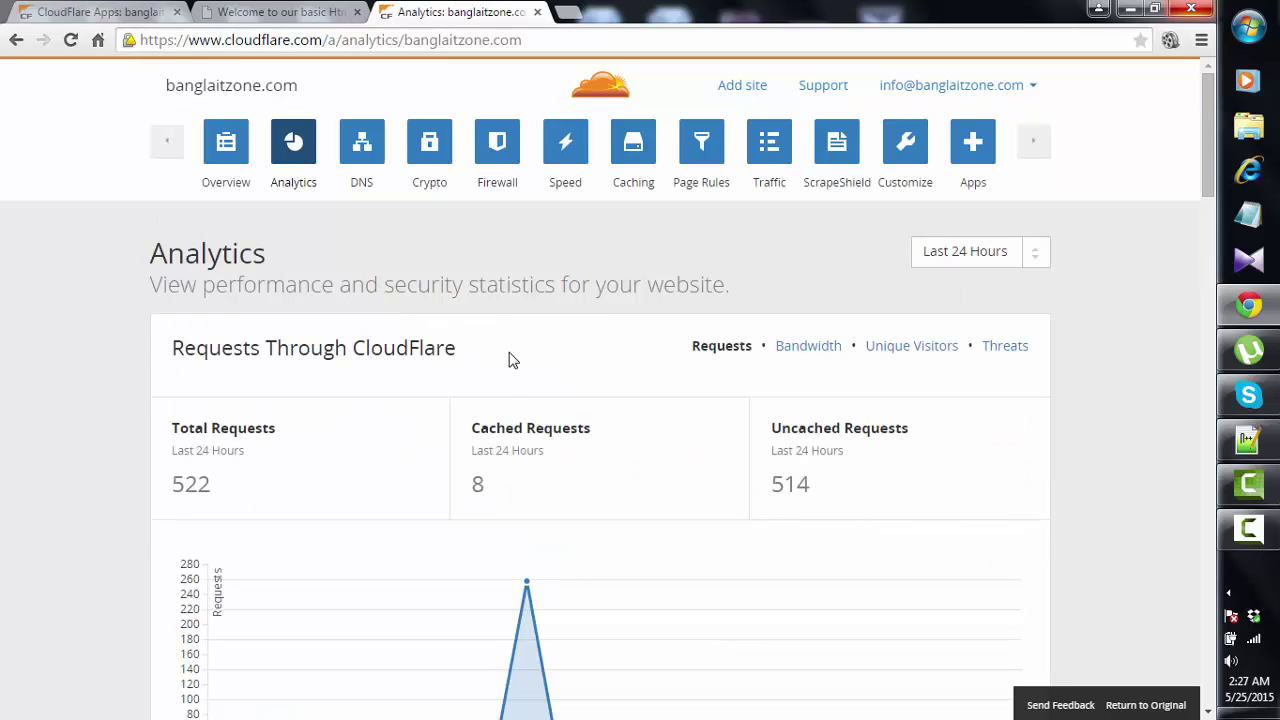
scroll(510, 358, "down", 2)
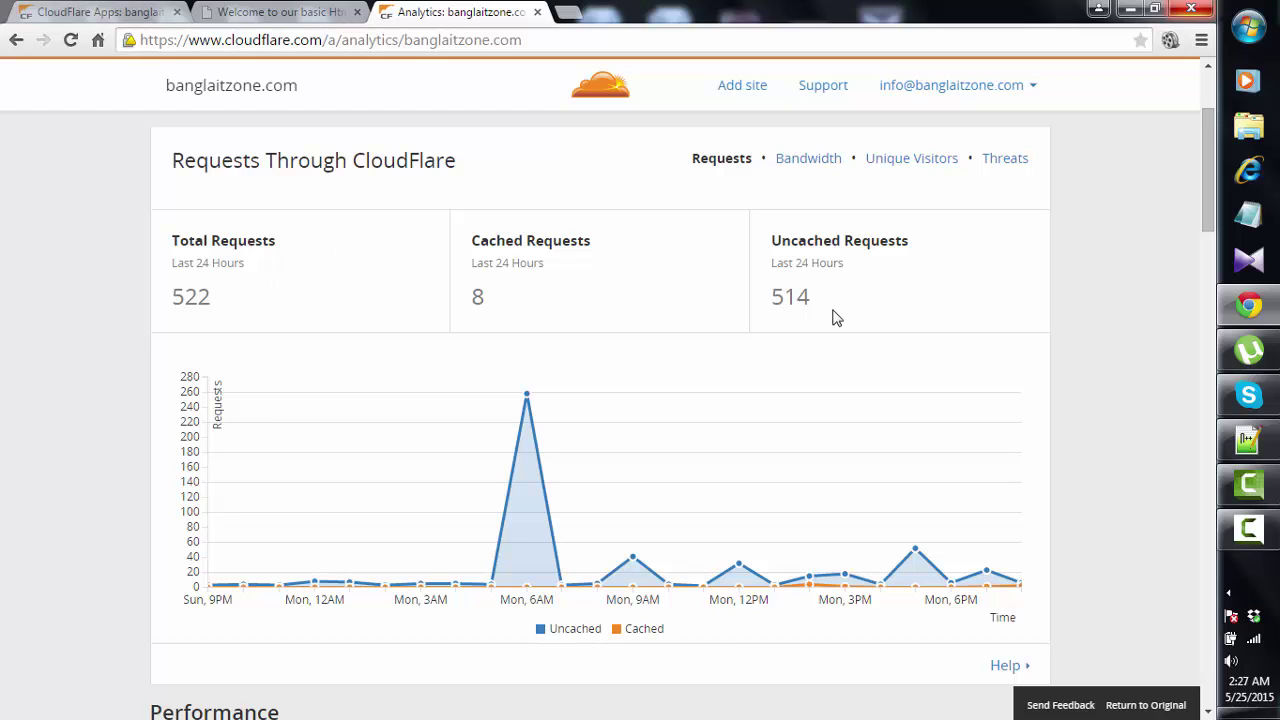
scroll(652, 304, "down", 4)
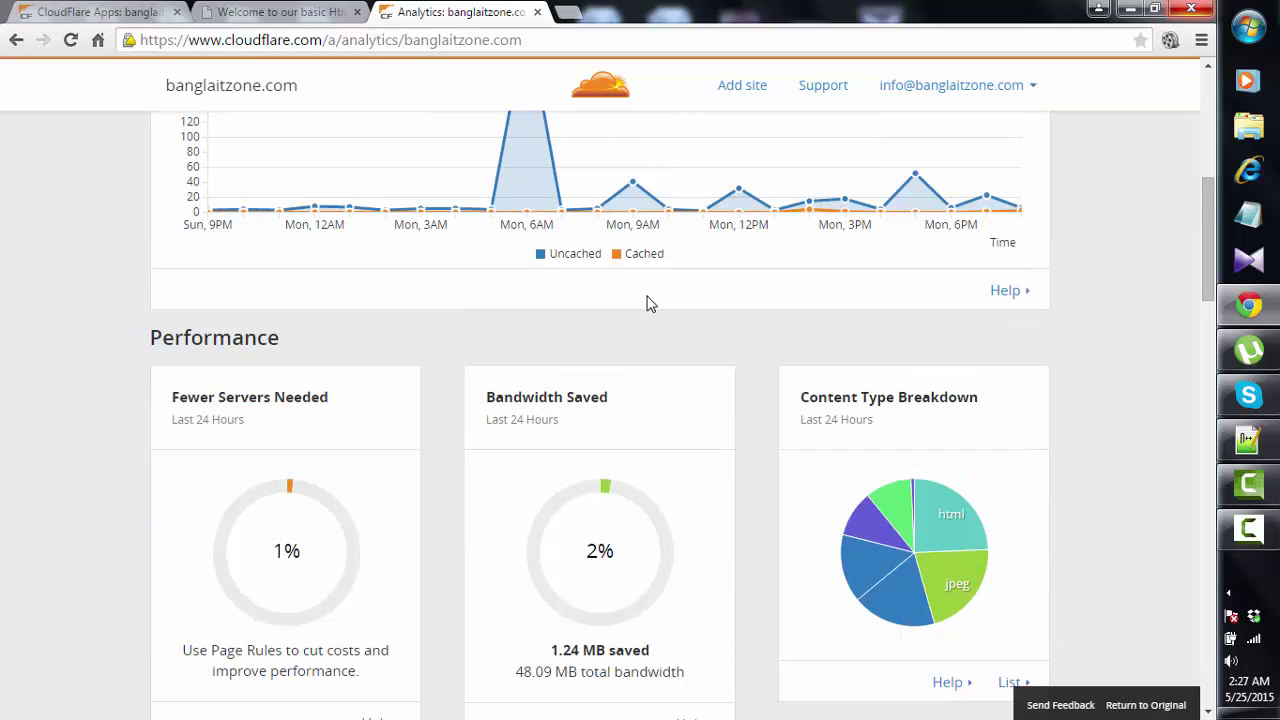
scroll(646, 302, "down", 2)
scroll(645, 300, "down", 4)
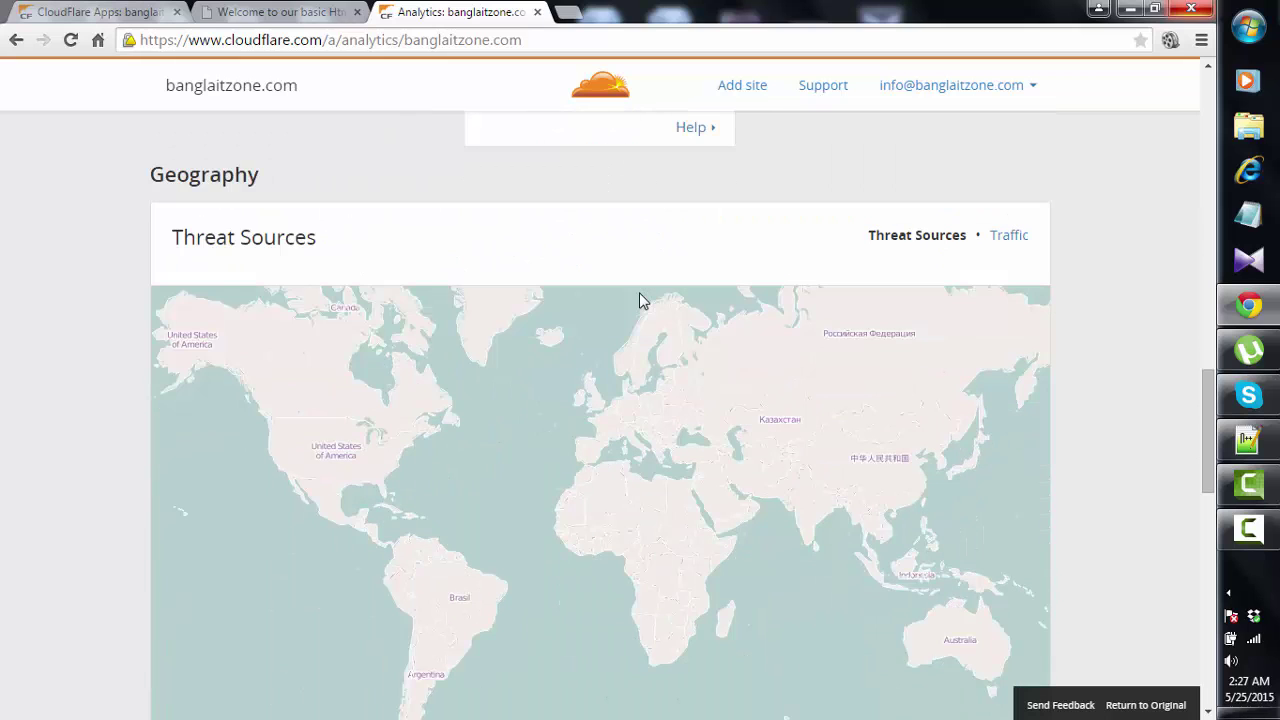
scroll(525, 283, "down", 5)
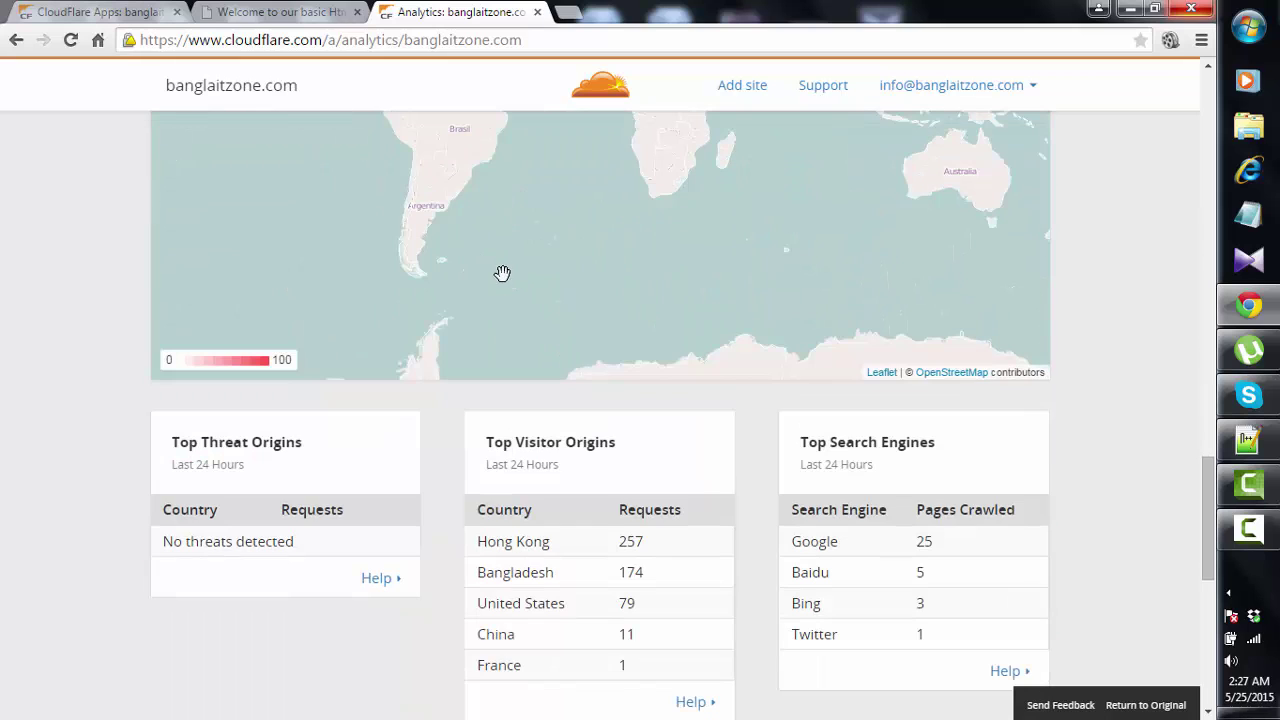
scroll(502, 273, "up", 14)
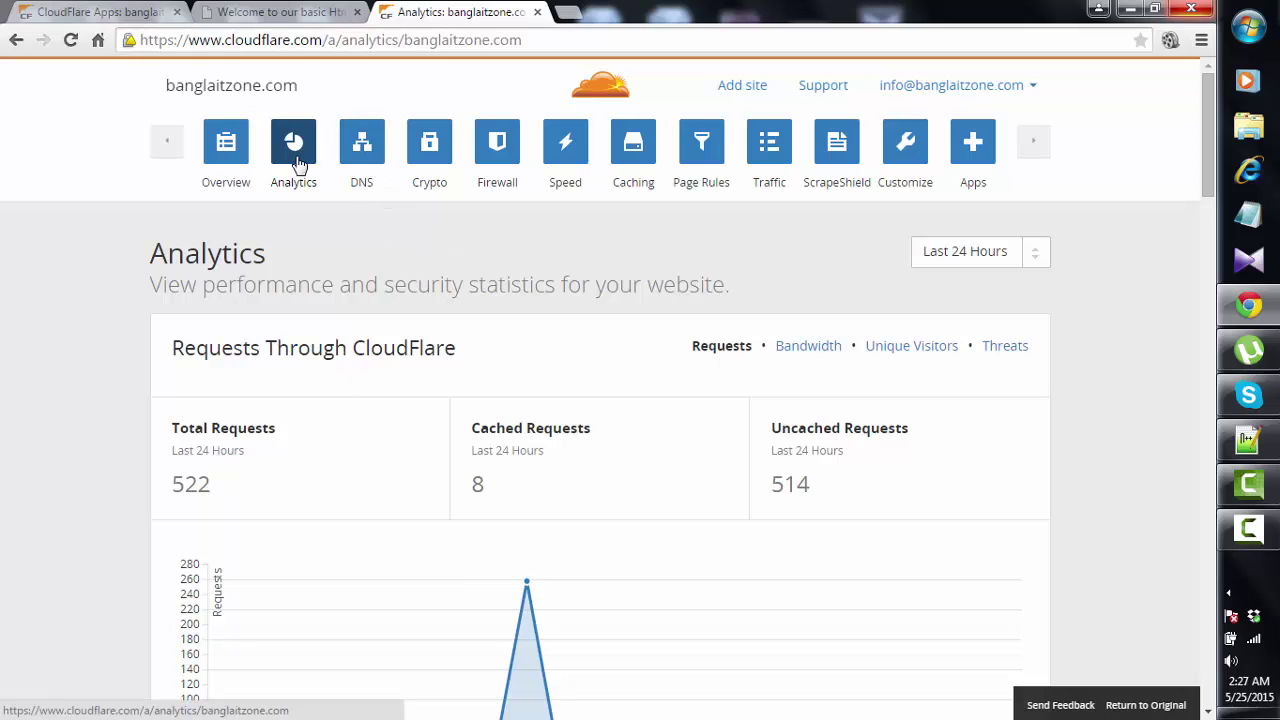
- In DNS settings, highlight the nameservers elmo.ns.cloudflare.com and serena.ns.cloudflare.com
left_click(358, 155)
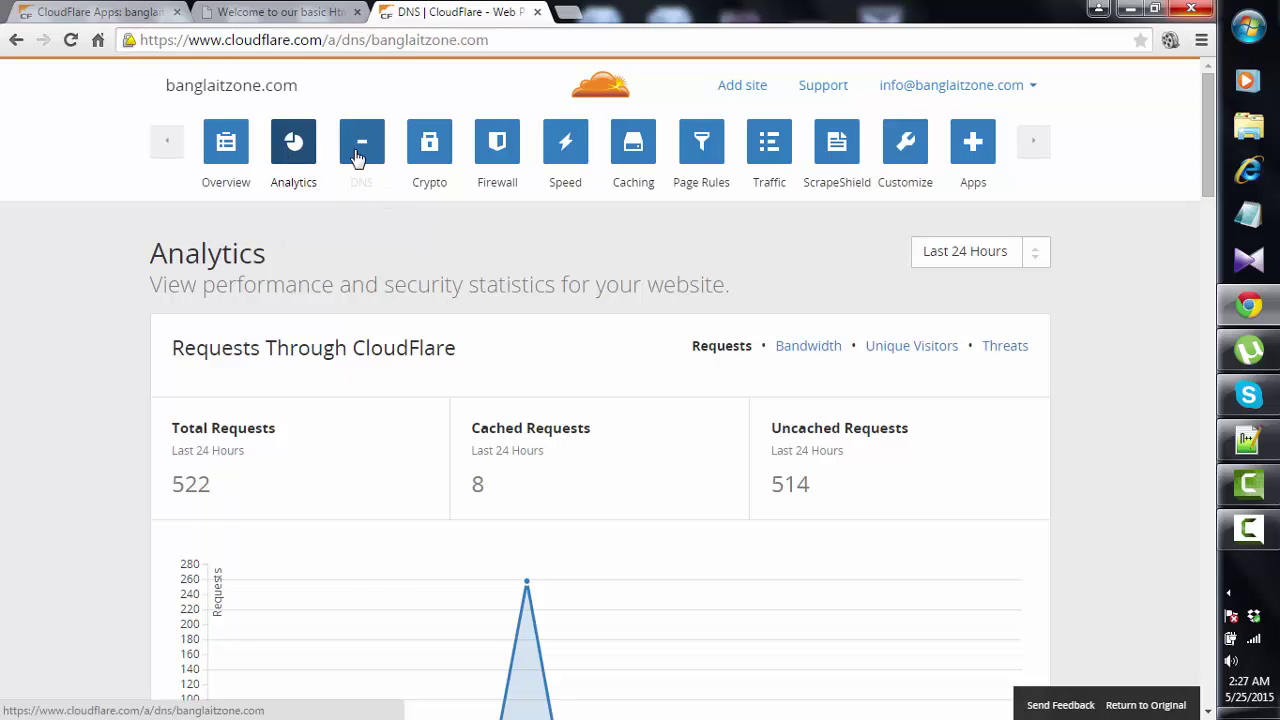
scroll(367, 390, "down", 3)
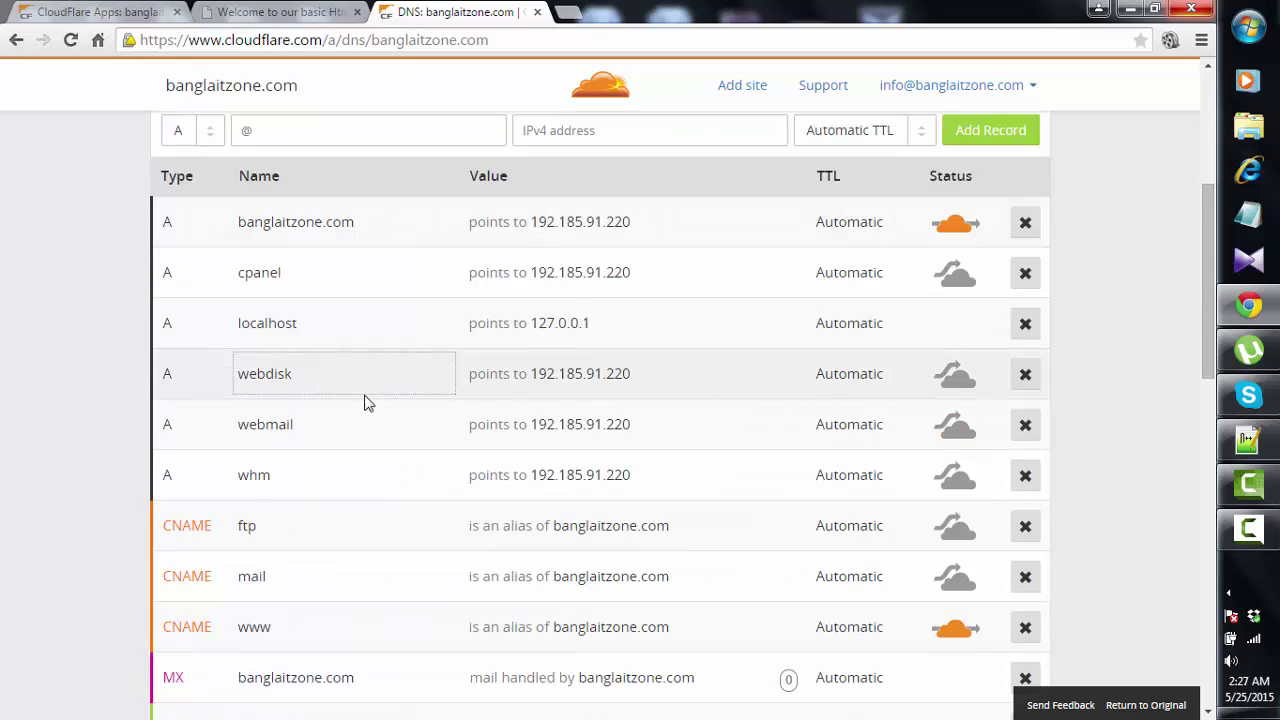
scroll(365, 402, "down", 4)
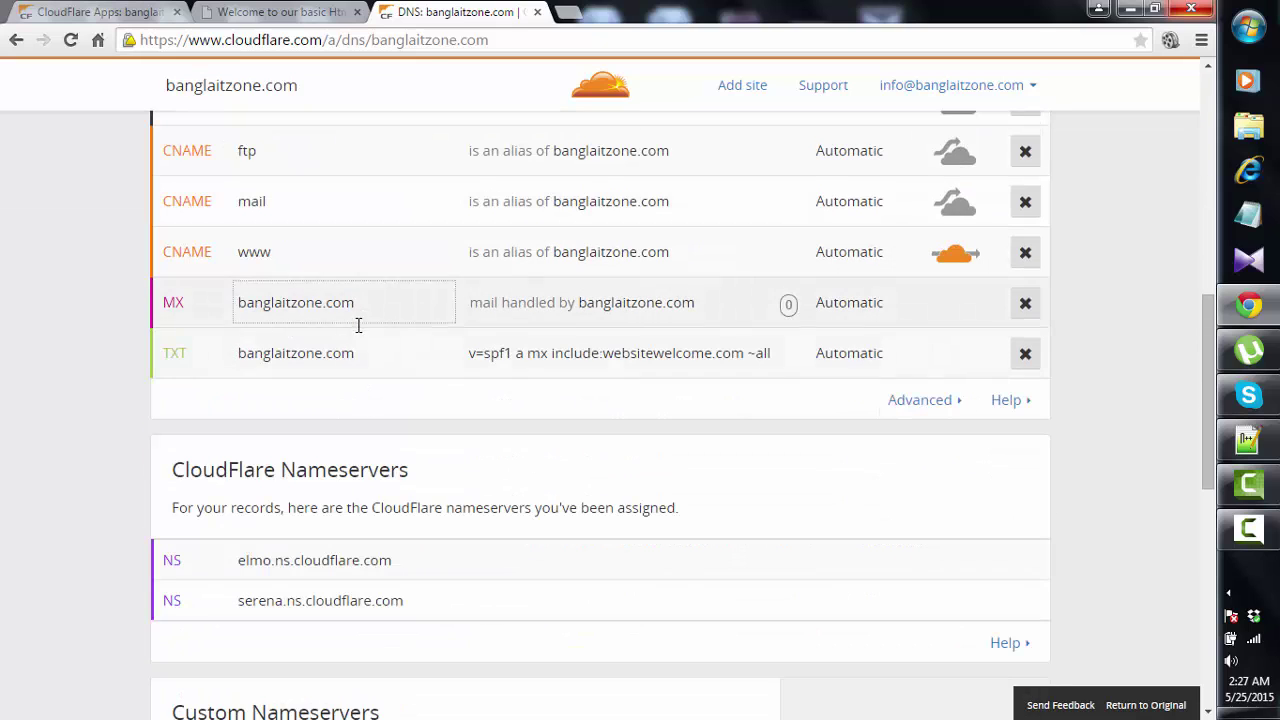
scroll(490, 500, "down", 2)
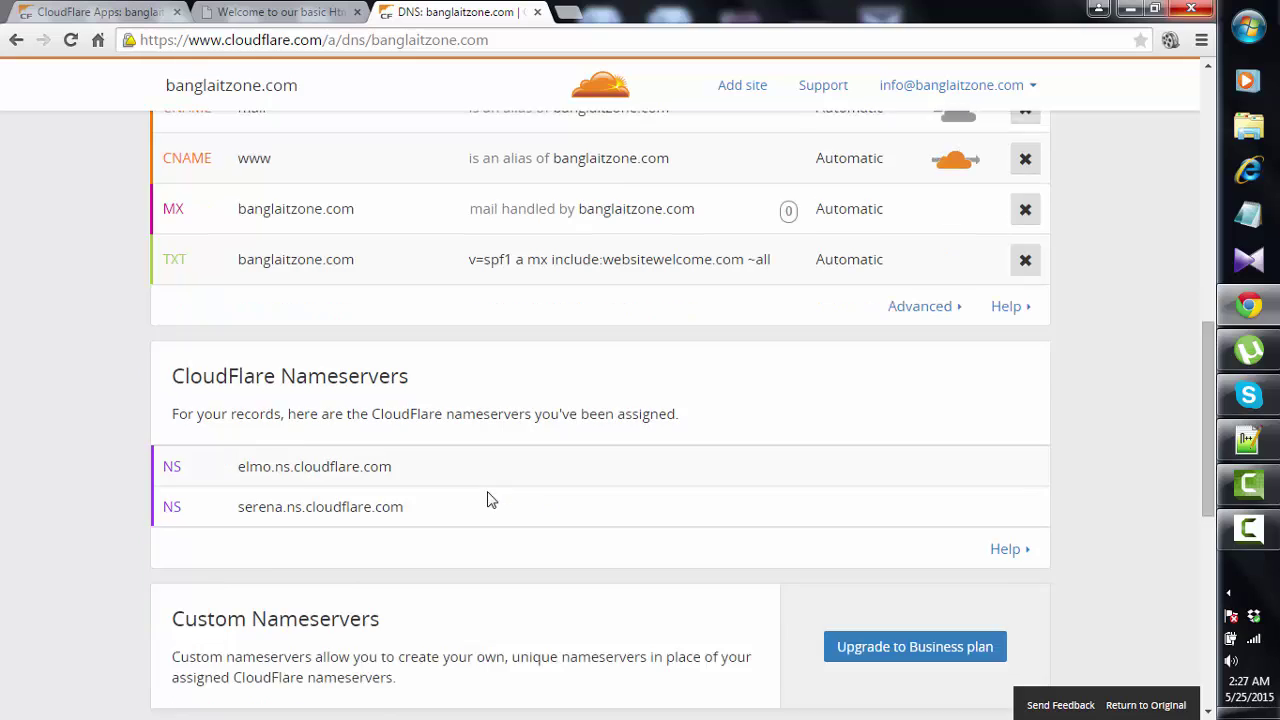
left_click_drag(415, 374, 237, 380)
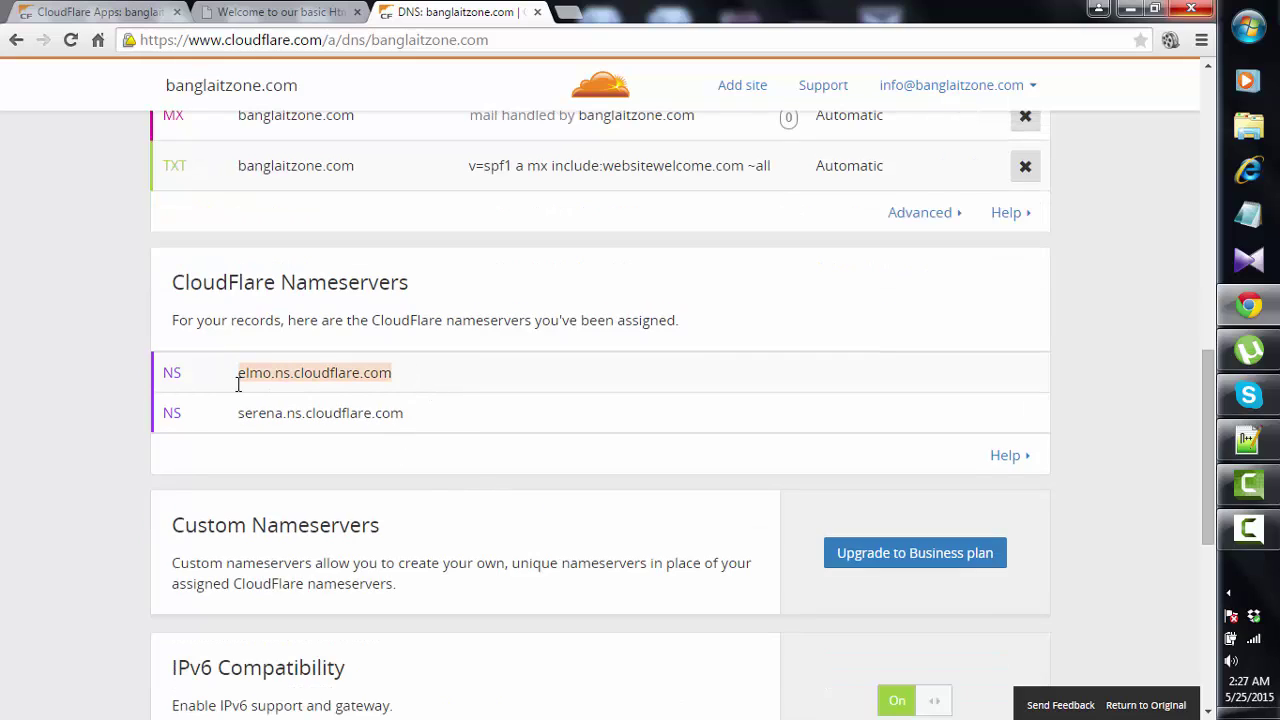
left_click_drag(450, 413, 244, 412)
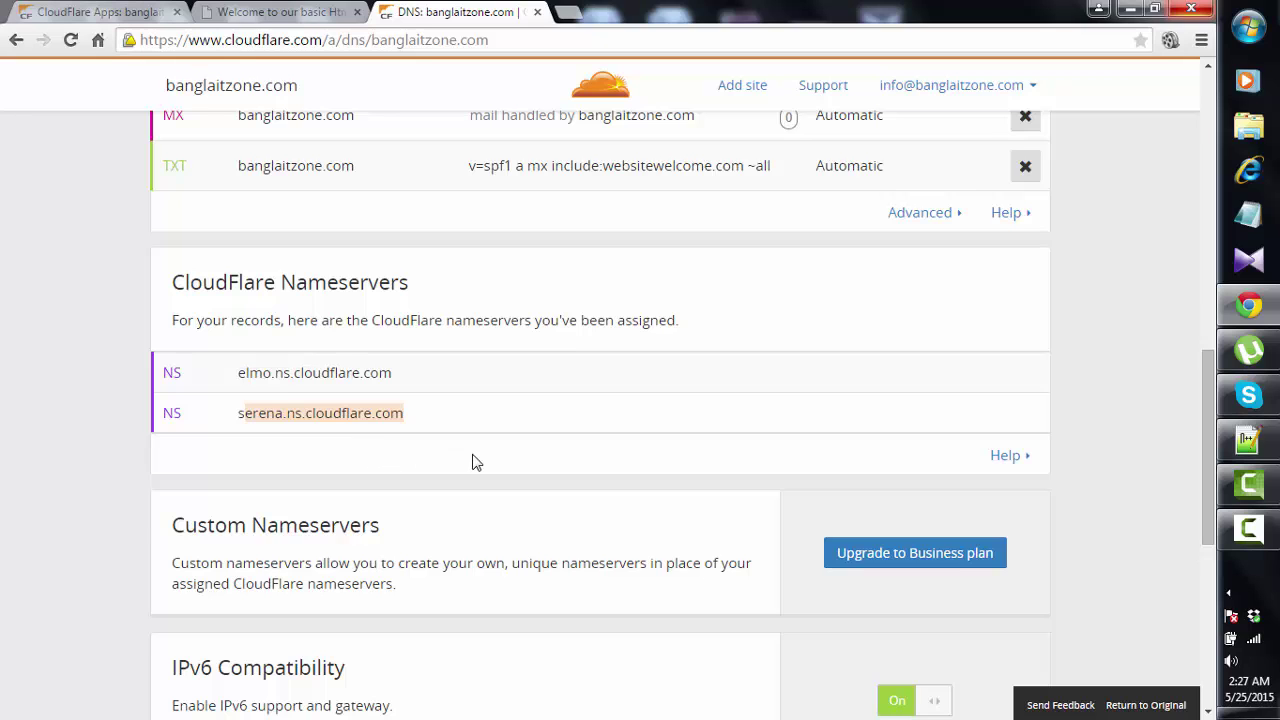
- Browse the Firewall and Traffic Control pages, ending on the CloudFlare Apps list
scroll(474, 460, "up", 9)
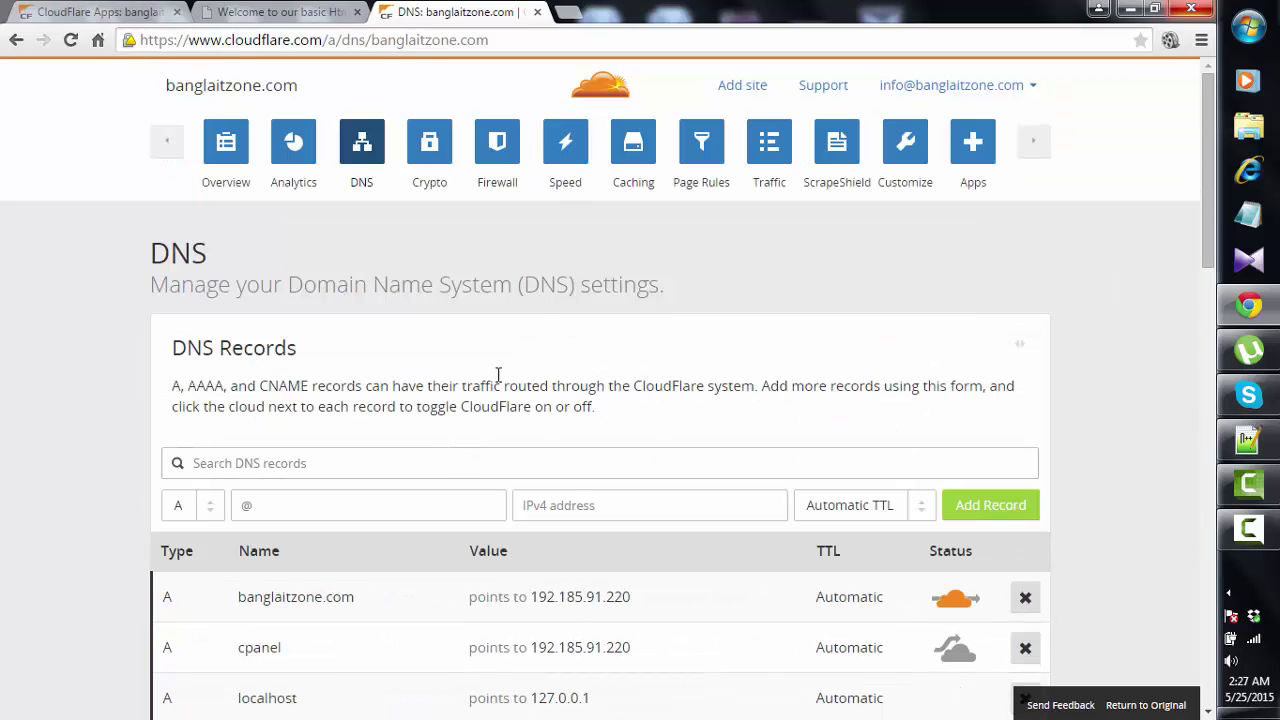
left_click(500, 170)
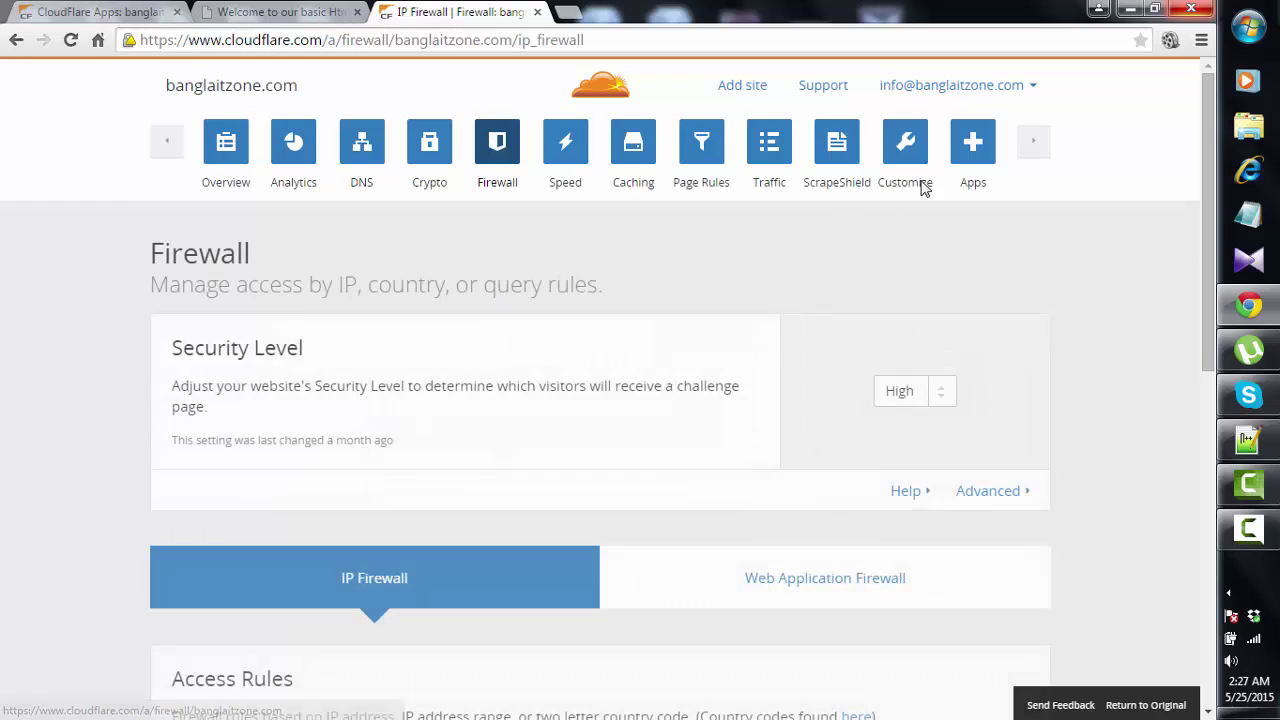
scroll(731, 449, "down", 4)
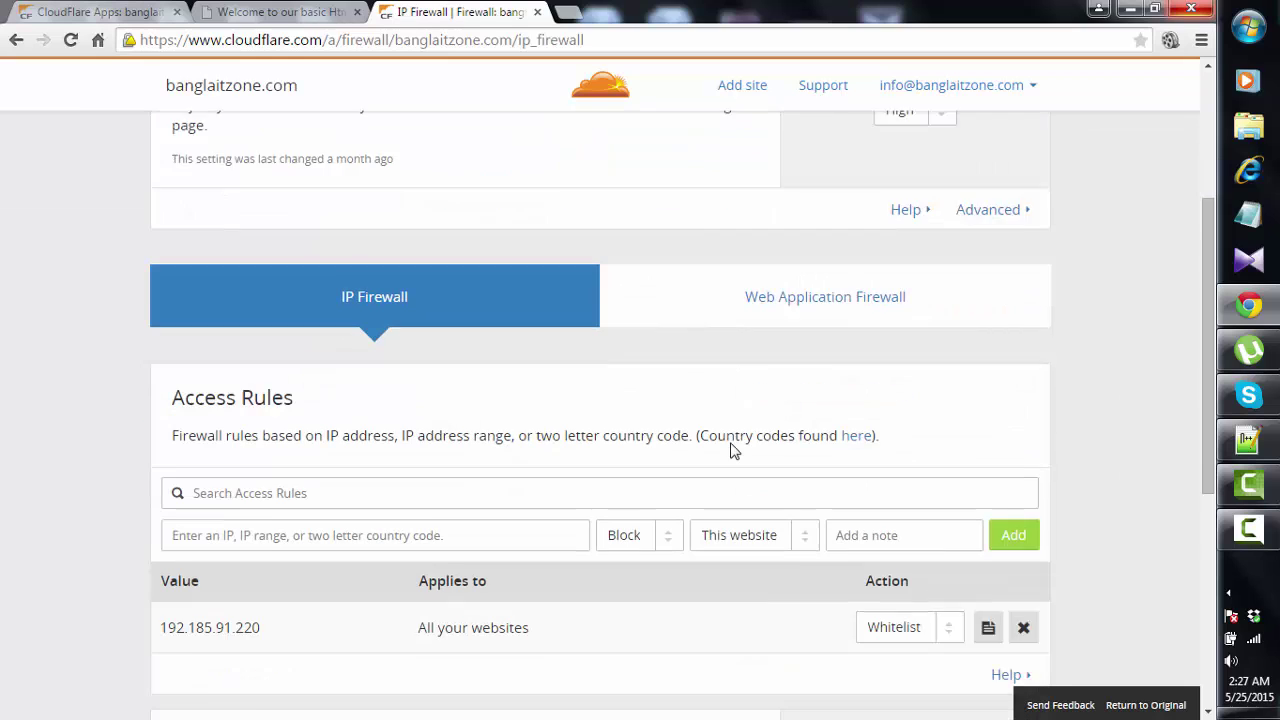
scroll(731, 449, "up", 4)
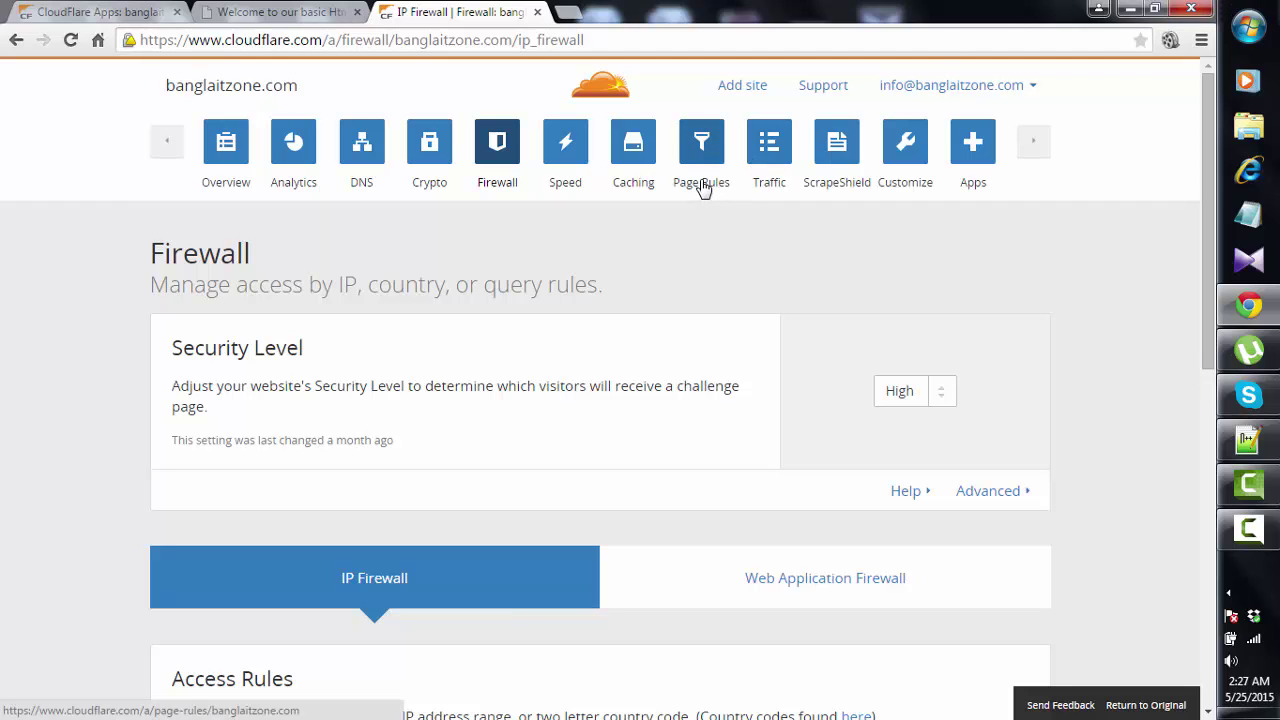
left_click(760, 163)
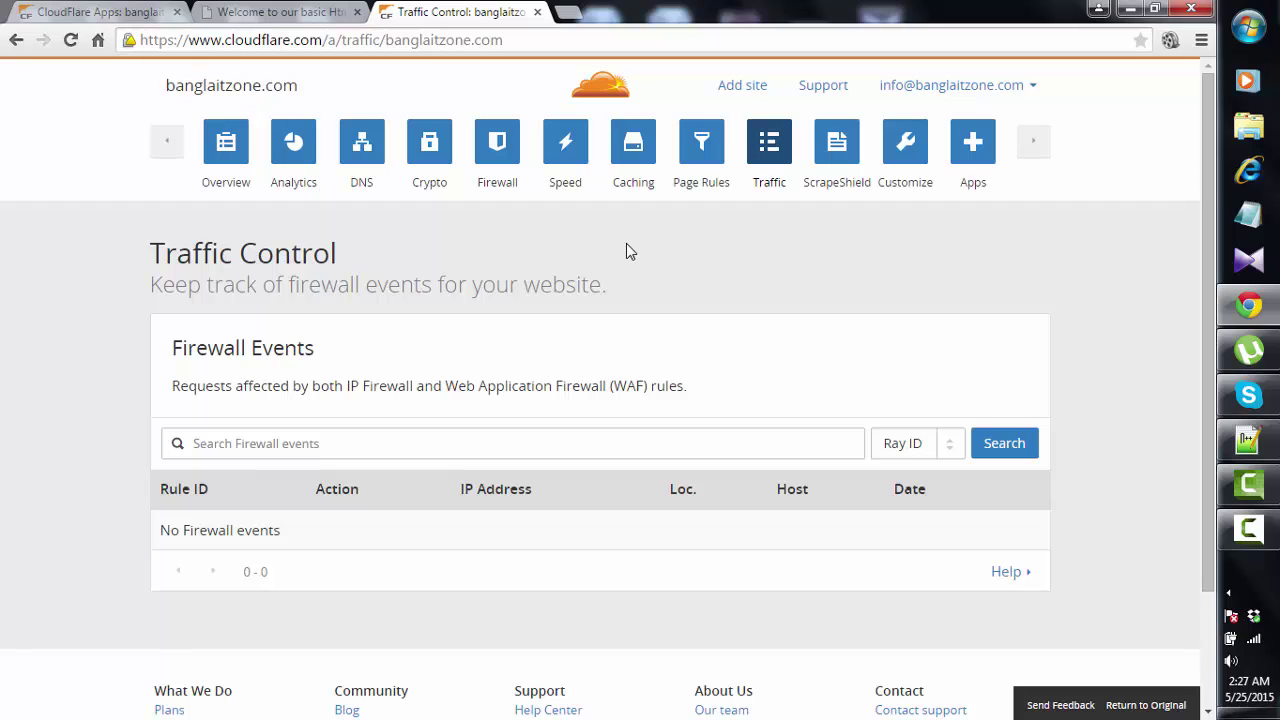
scroll(627, 246, "down", 2)
scroll(622, 262, "up", 2)
left_click(972, 164)
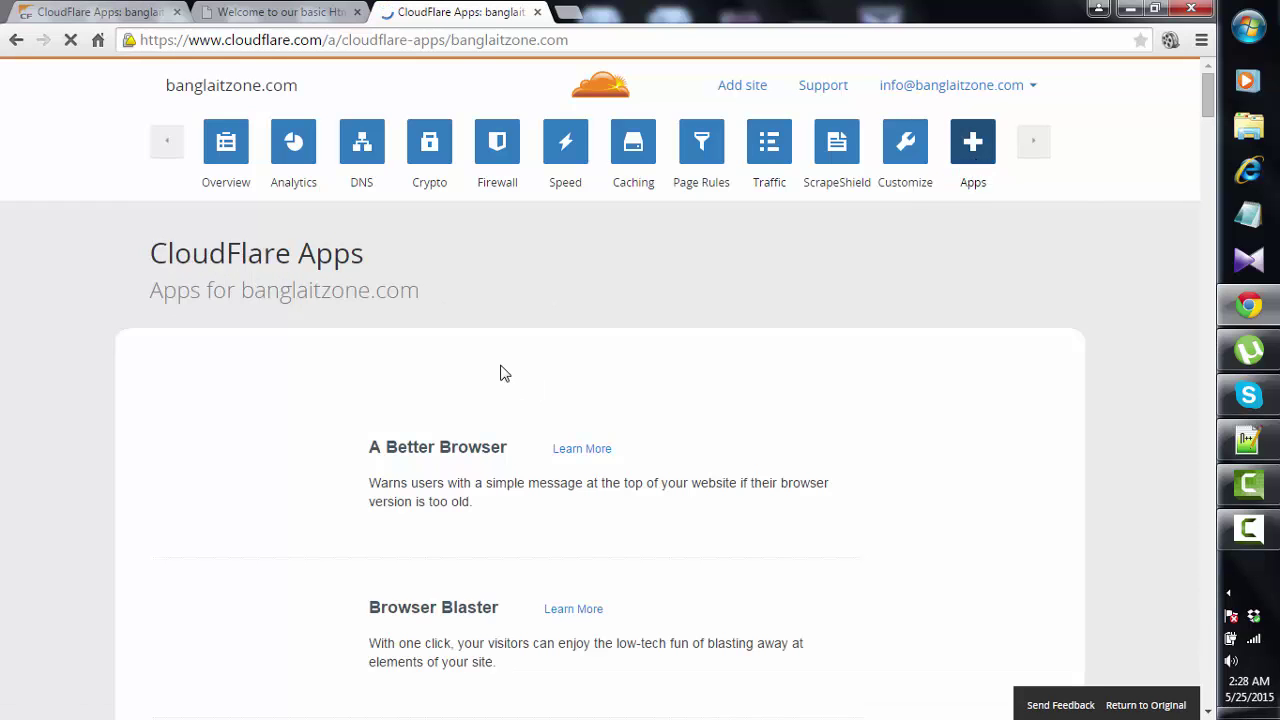
- Scroll the Apps list down until Trumpet and its Setup button appear
scroll(504, 373, "down", 4)
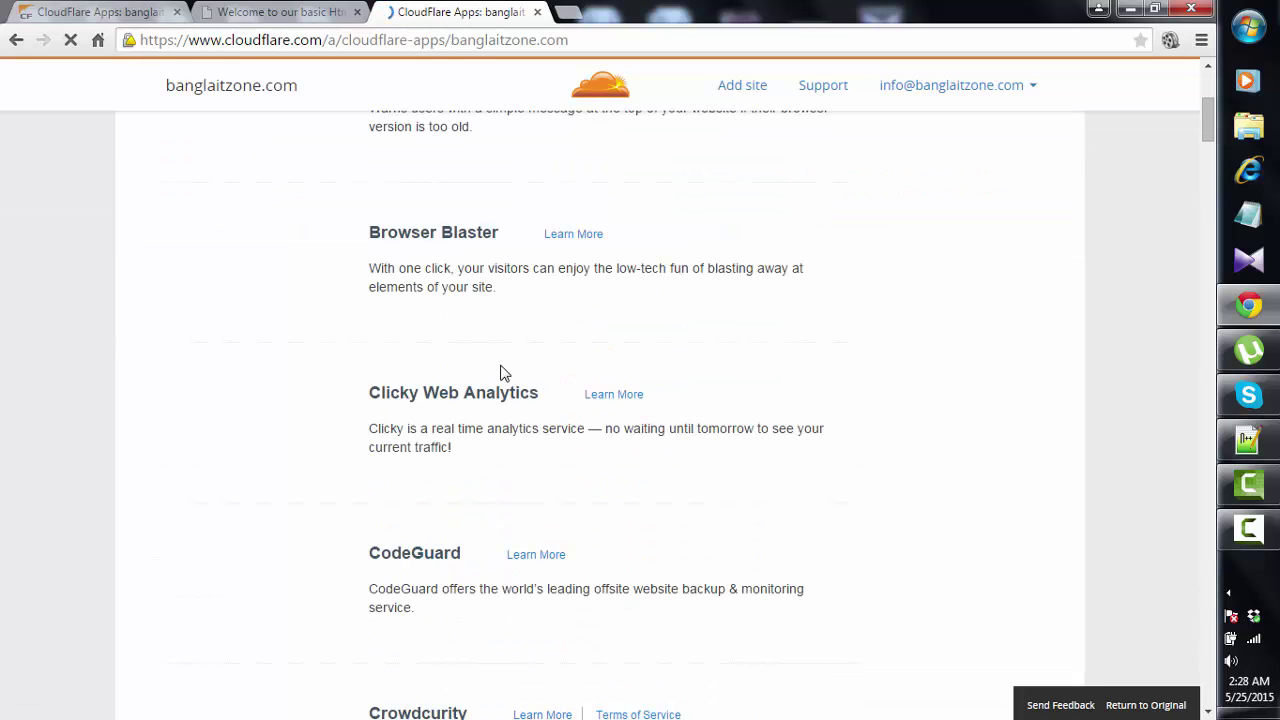
scroll(504, 373, "down", 5)
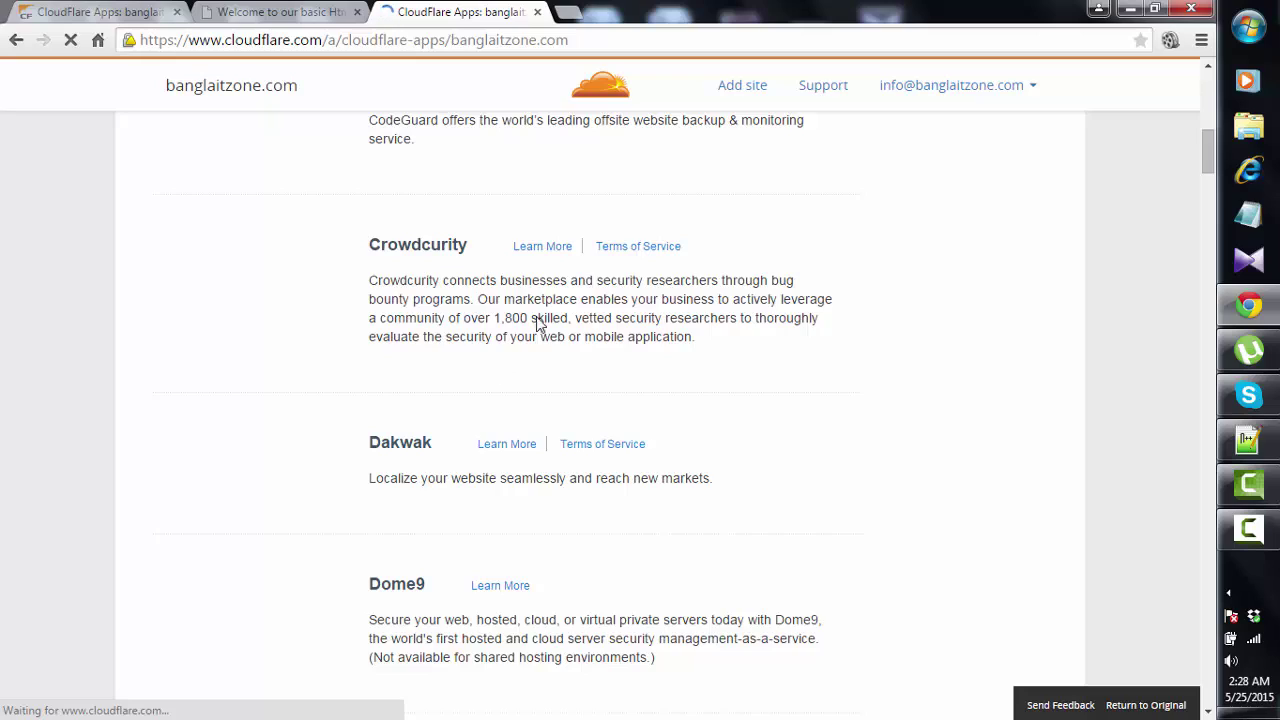
scroll(596, 325, "down", 12)
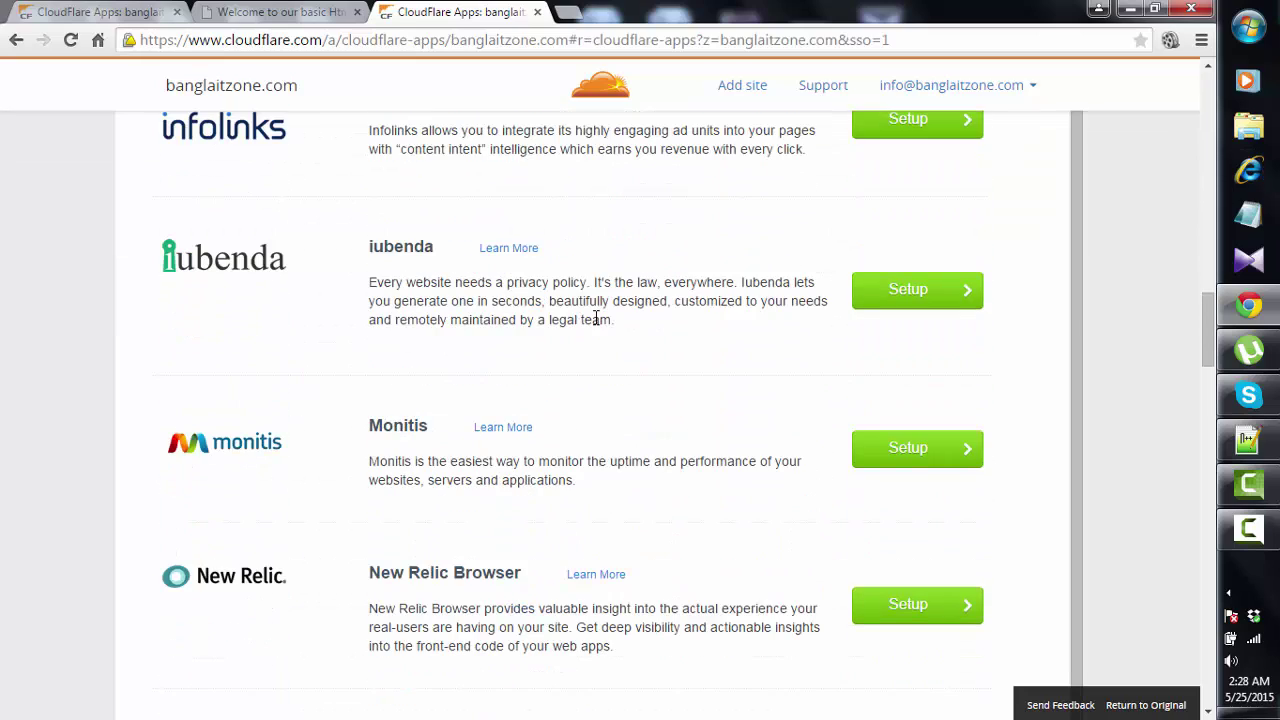
scroll(596, 325, "down", 8)
scroll(596, 325, "down", 10)
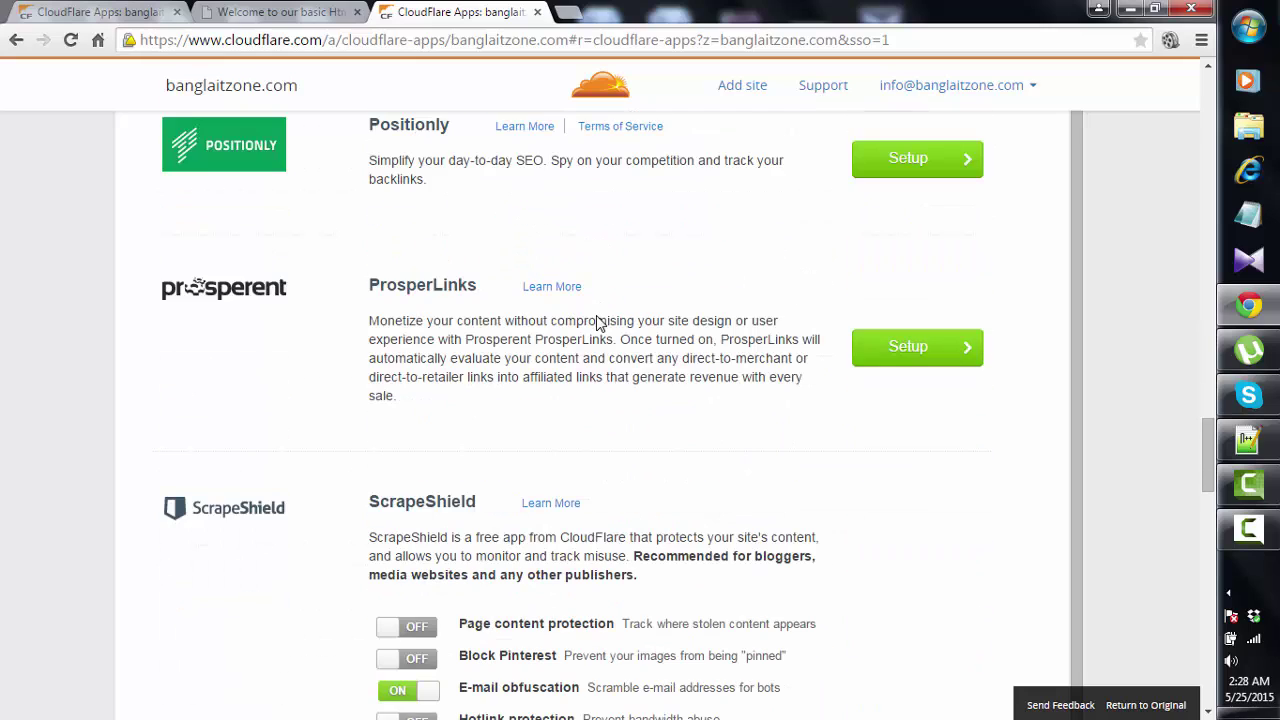
scroll(603, 332, "down", 3)
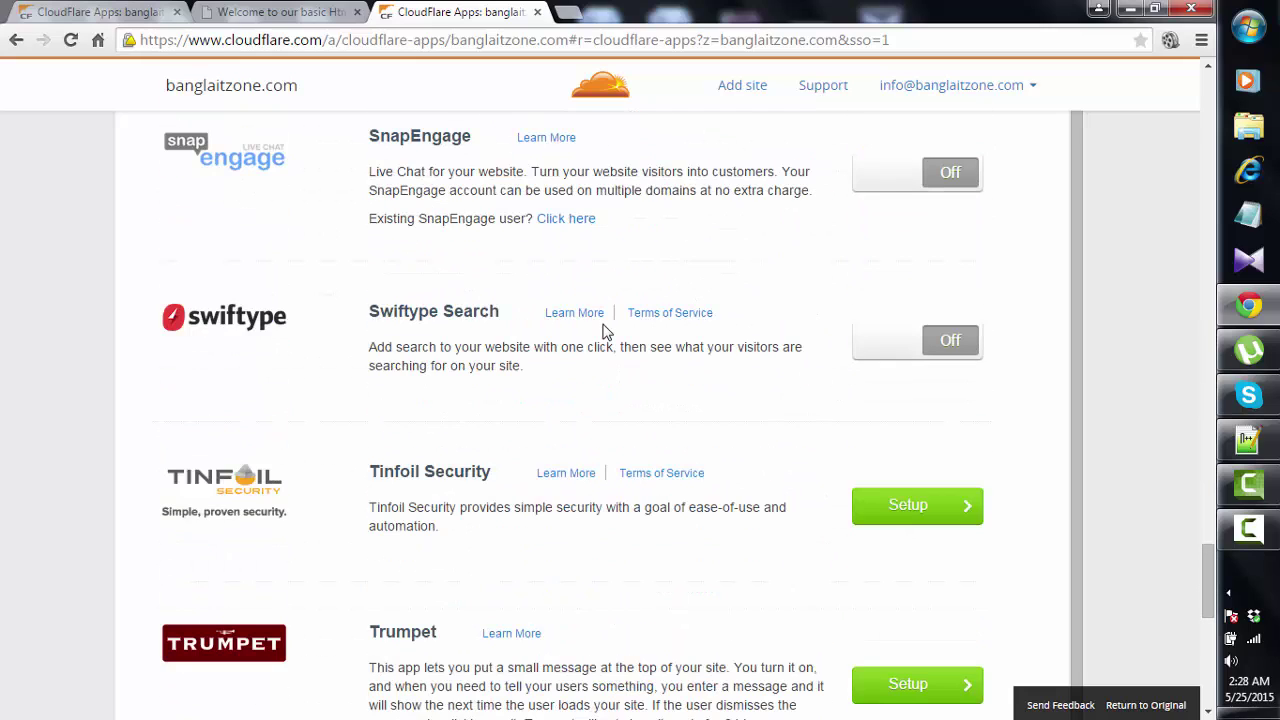
scroll(603, 332, "down", 2)
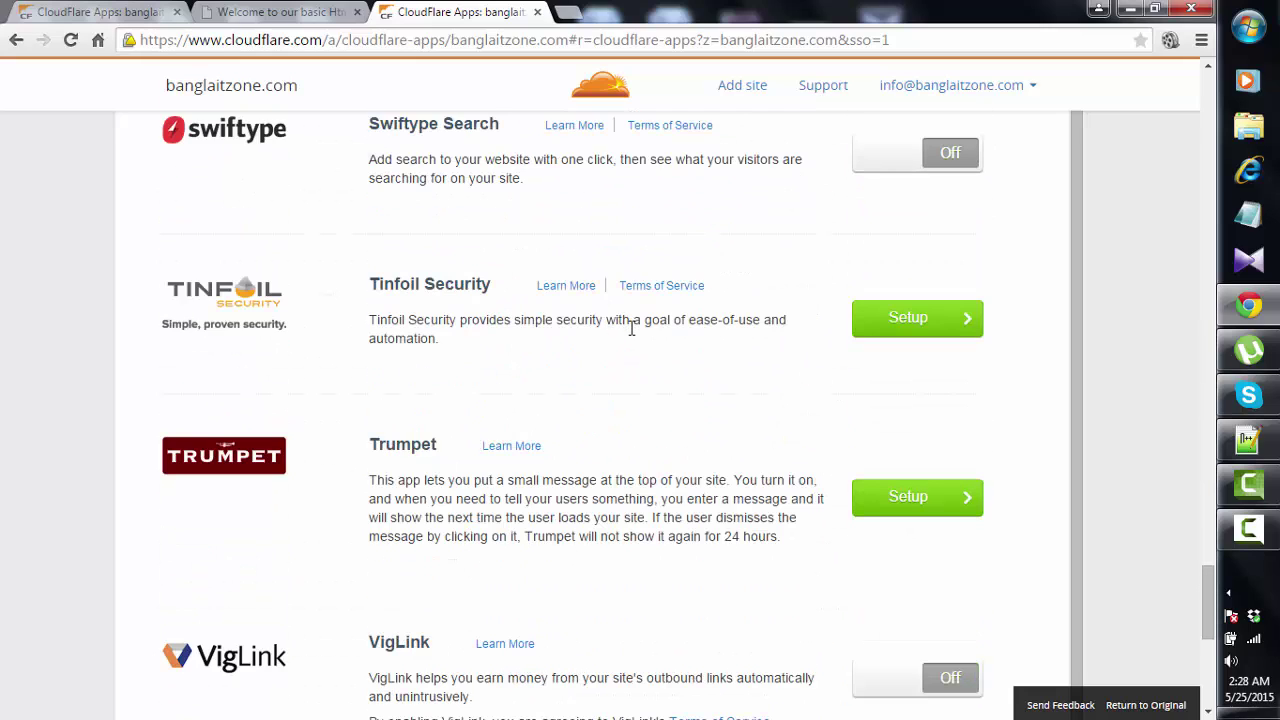
- Open Trumpet's setup and clear its existing display message
left_click(958, 495)
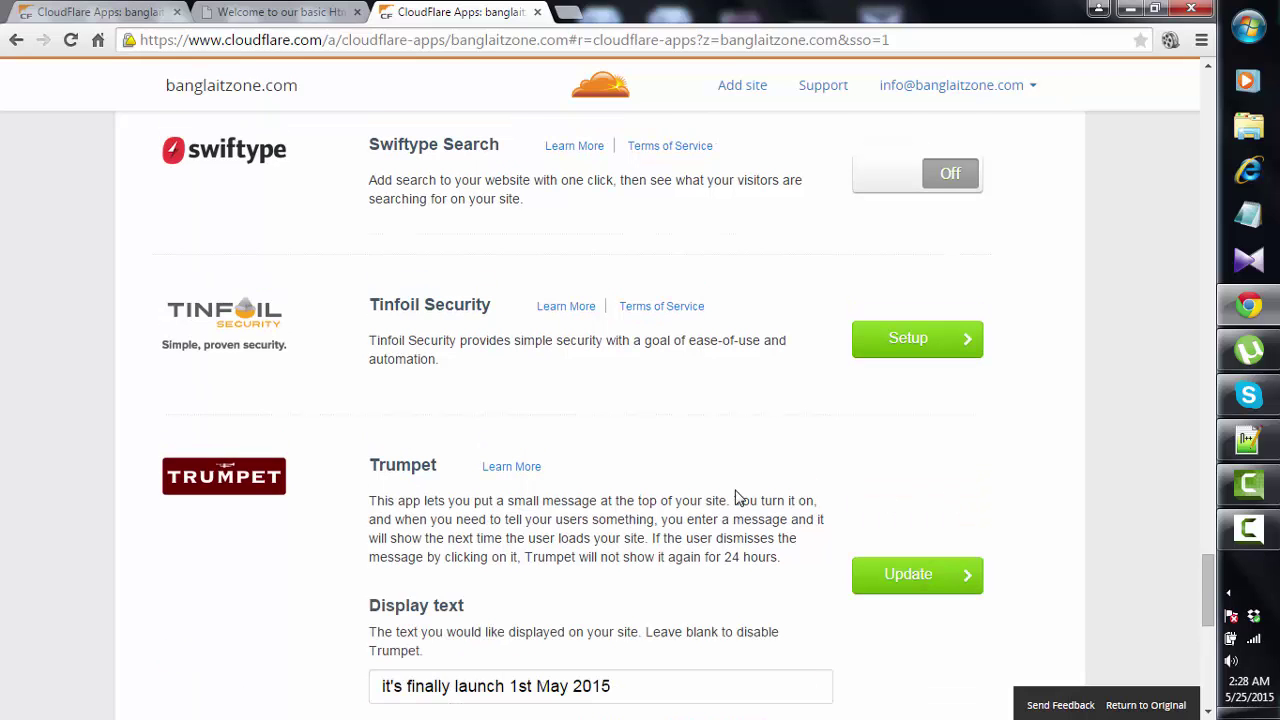
scroll(735, 490, "down", 2)
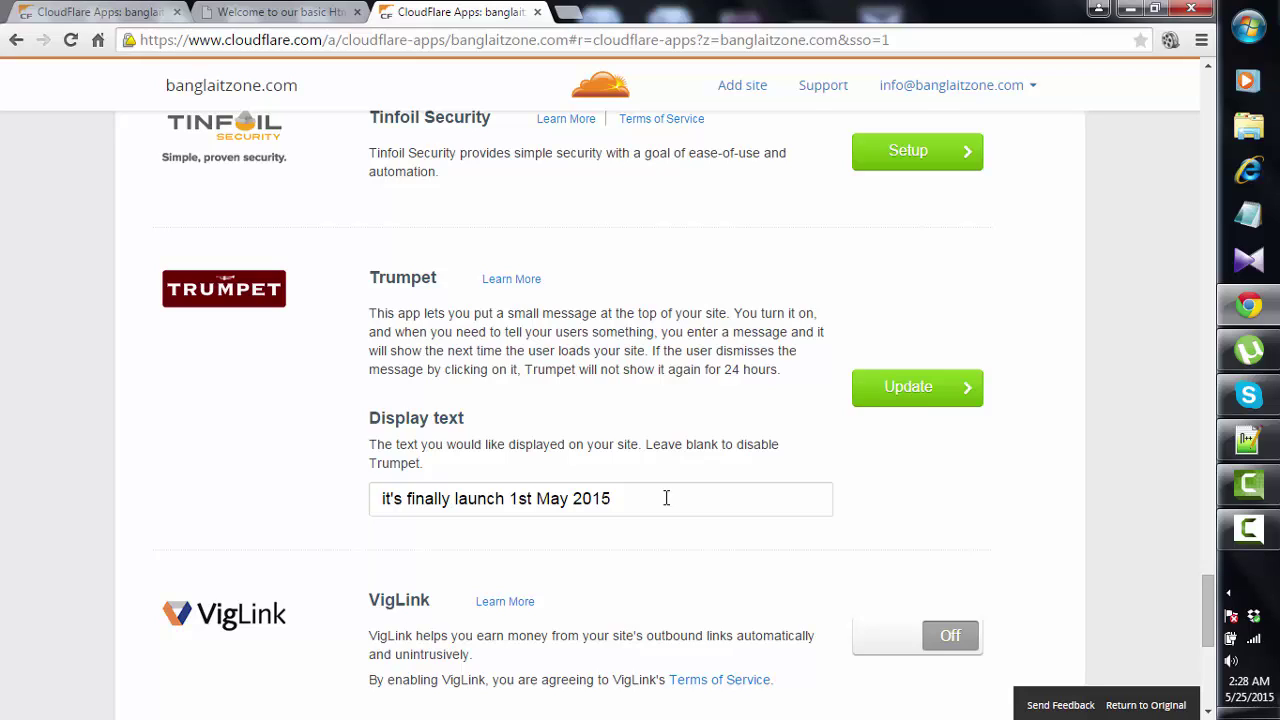
triple_click(400, 498)
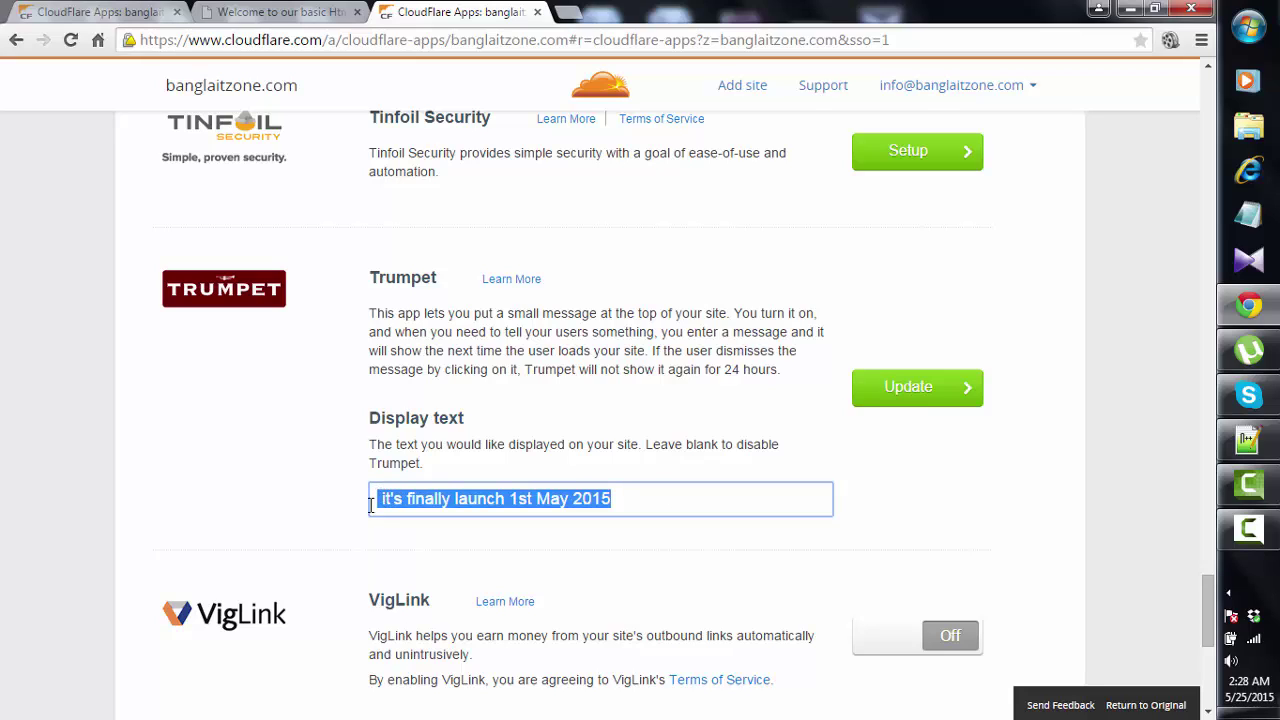
key("BackSpace")
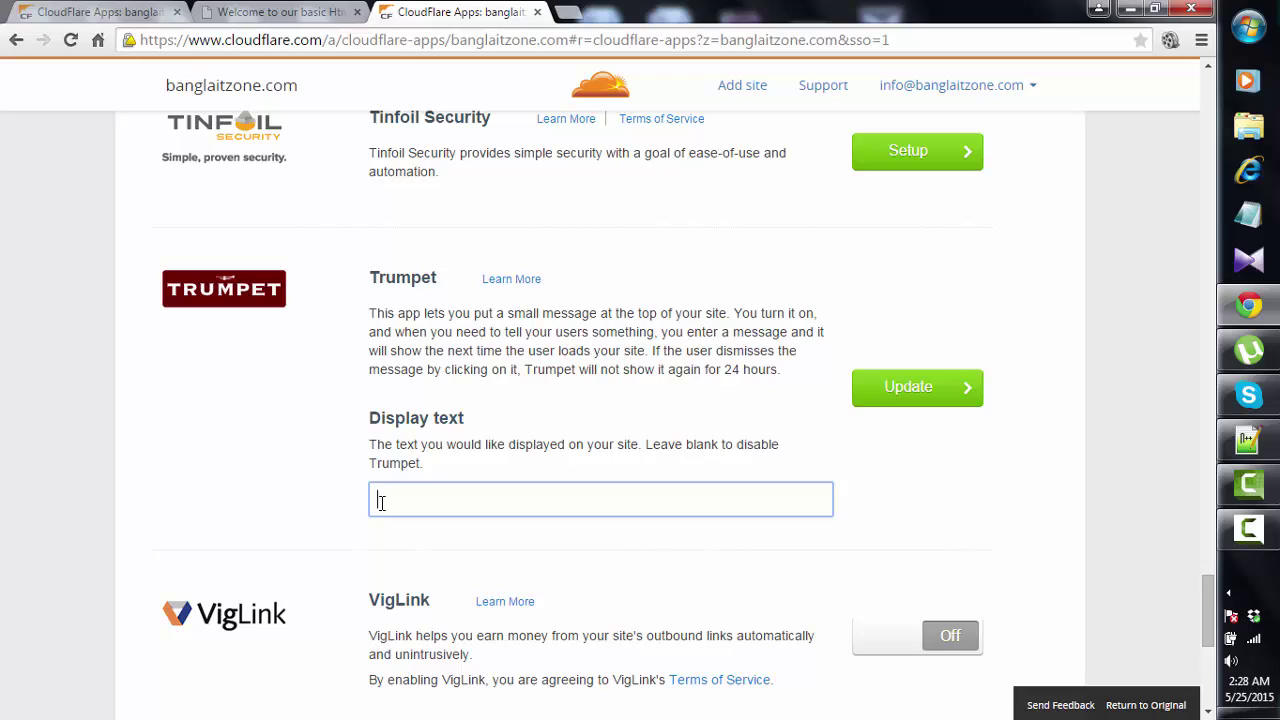
type("help me")
key("BackSpace")
key("BackSpace")
key("BackSpace")
key("BackSpace")
key("BackSpace")
key("BackSpace")
- Type the new message ending 'its totally a familyhood organization.' and save it
type("qur new")
type(" we")
type("bs")
type("ite")
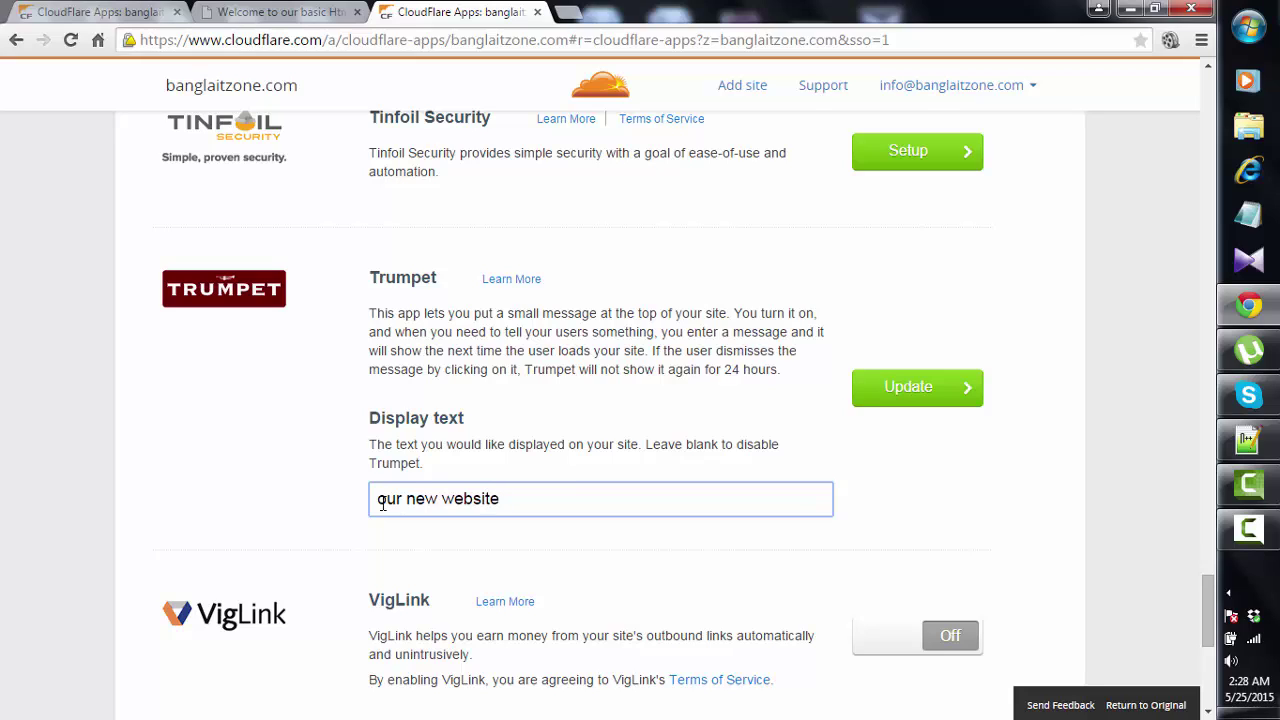
type(" name is gr")
type("am-bangla Social foundation.")
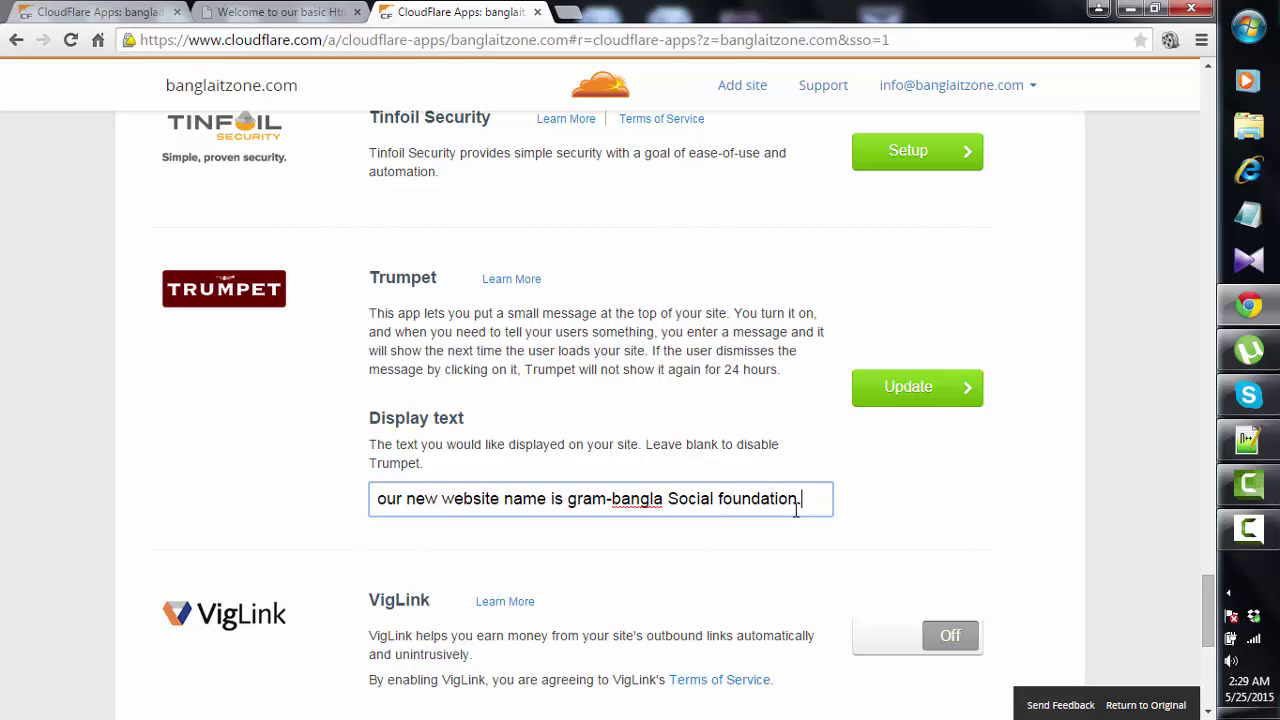
type("f")
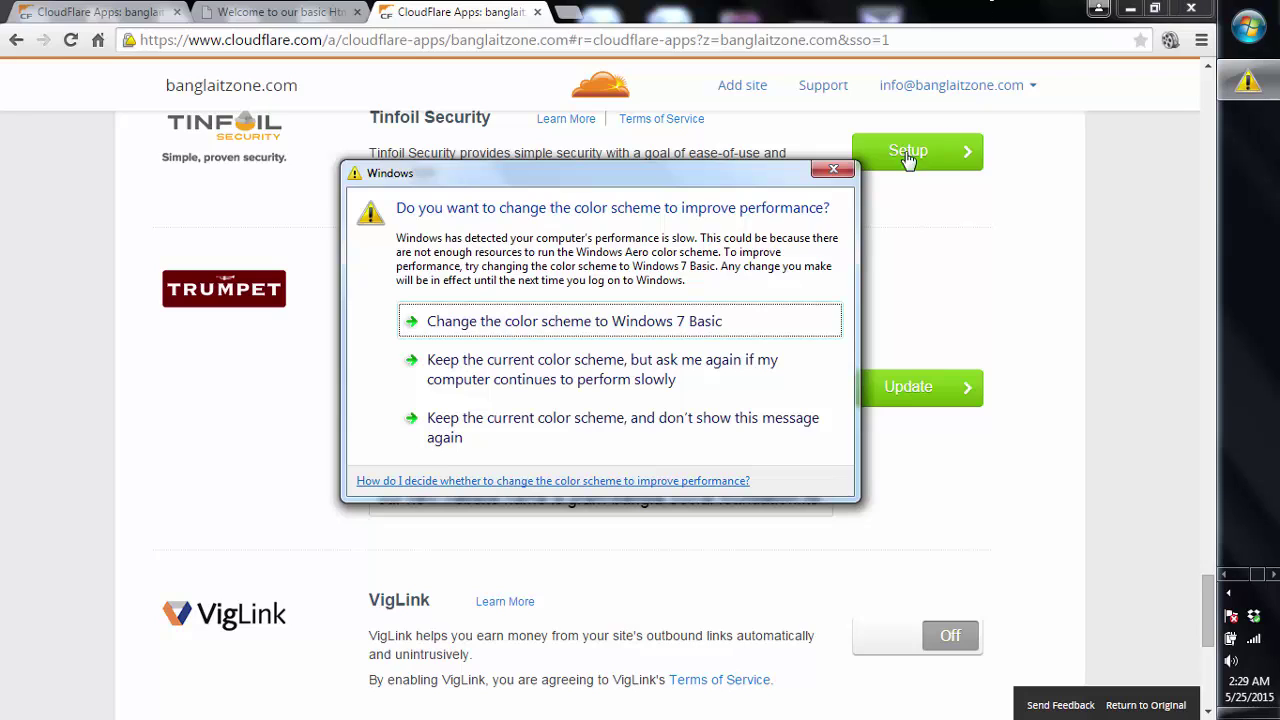
left_click(838, 172)
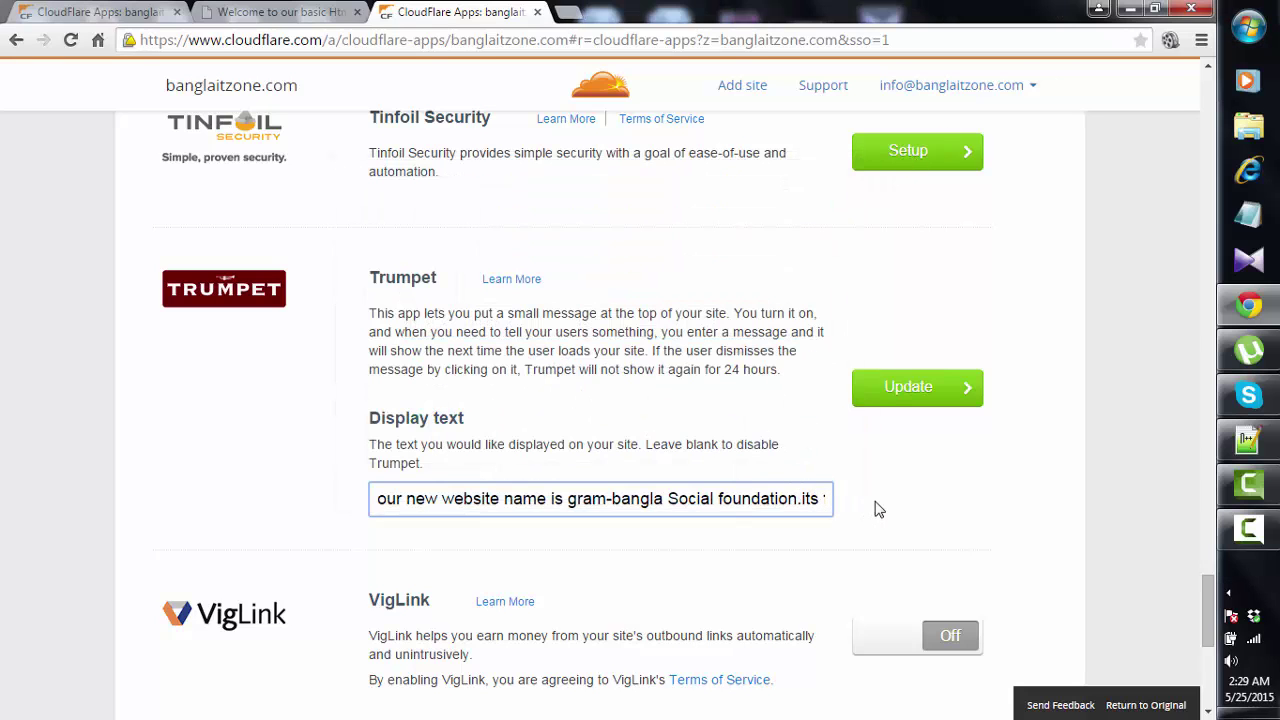
type("tot")
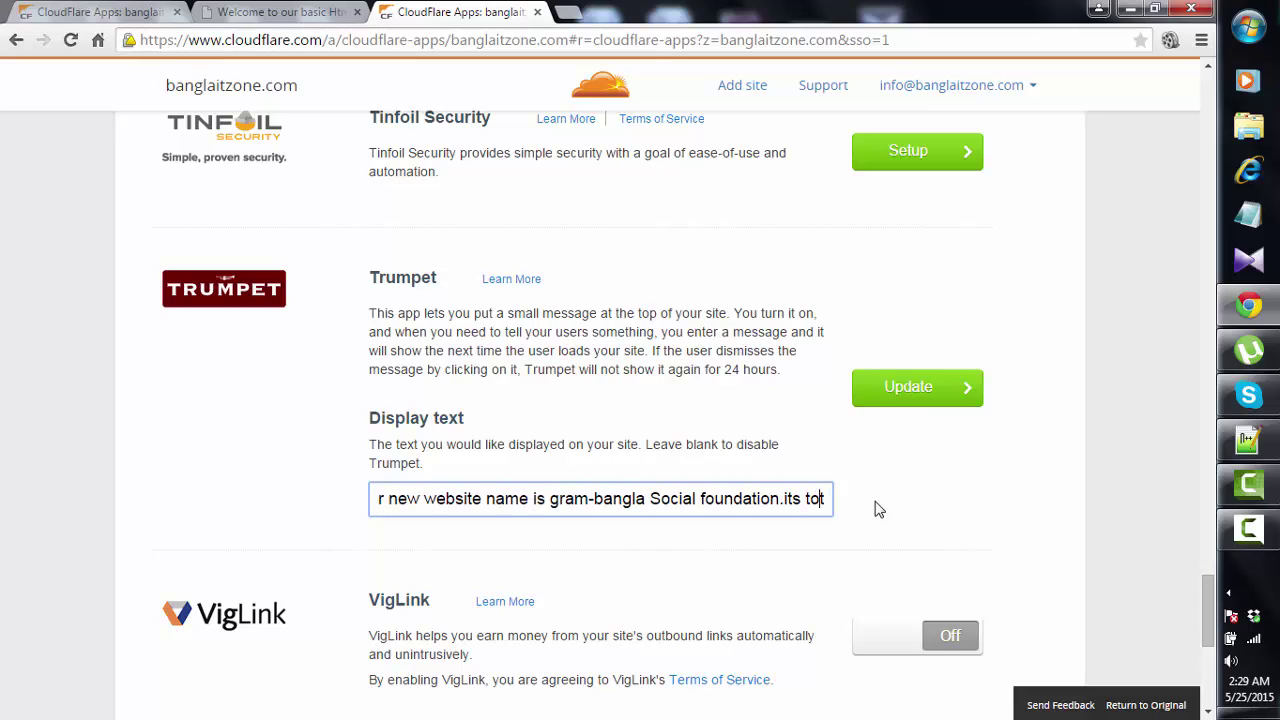
type("al")
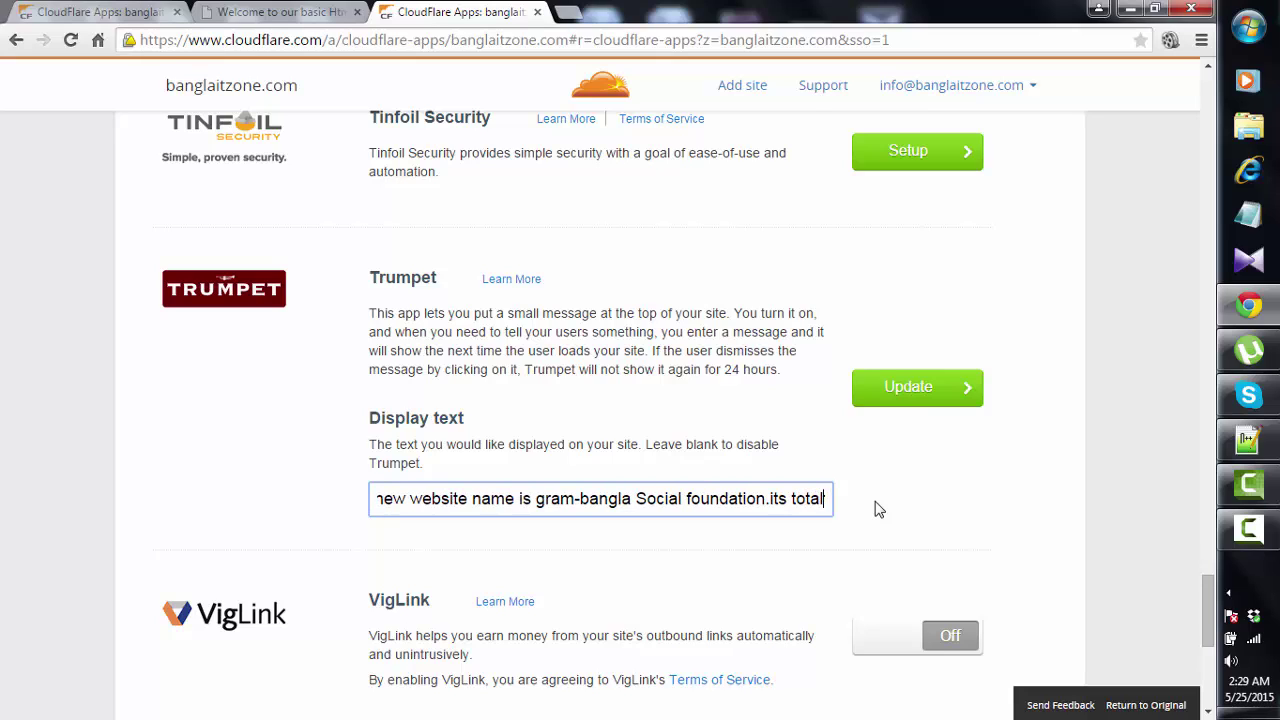
type("ly ")
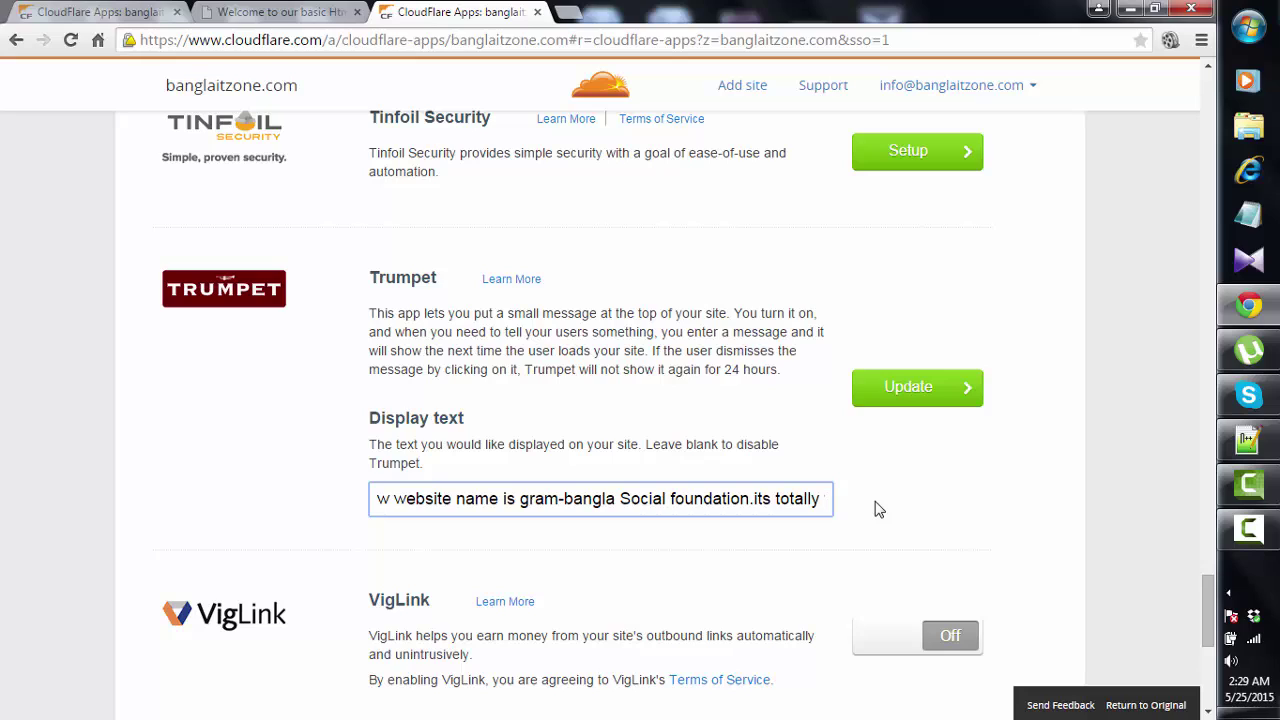
type("at")
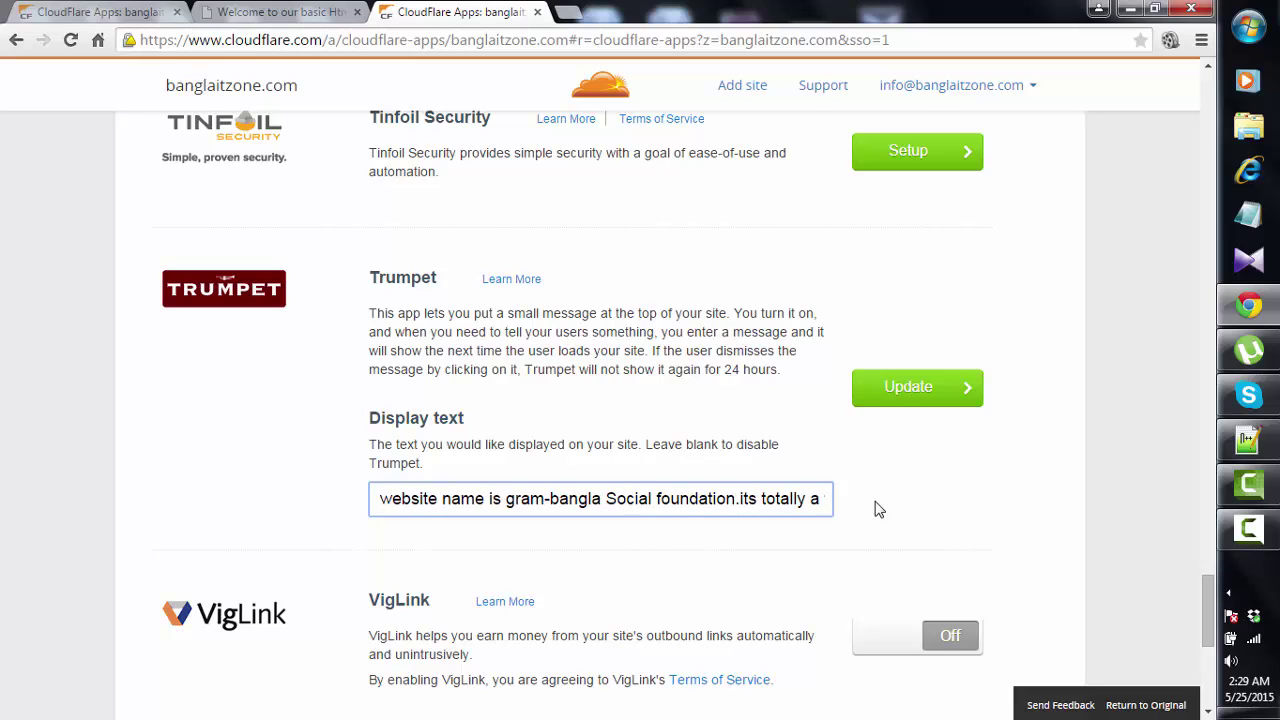
type("family")
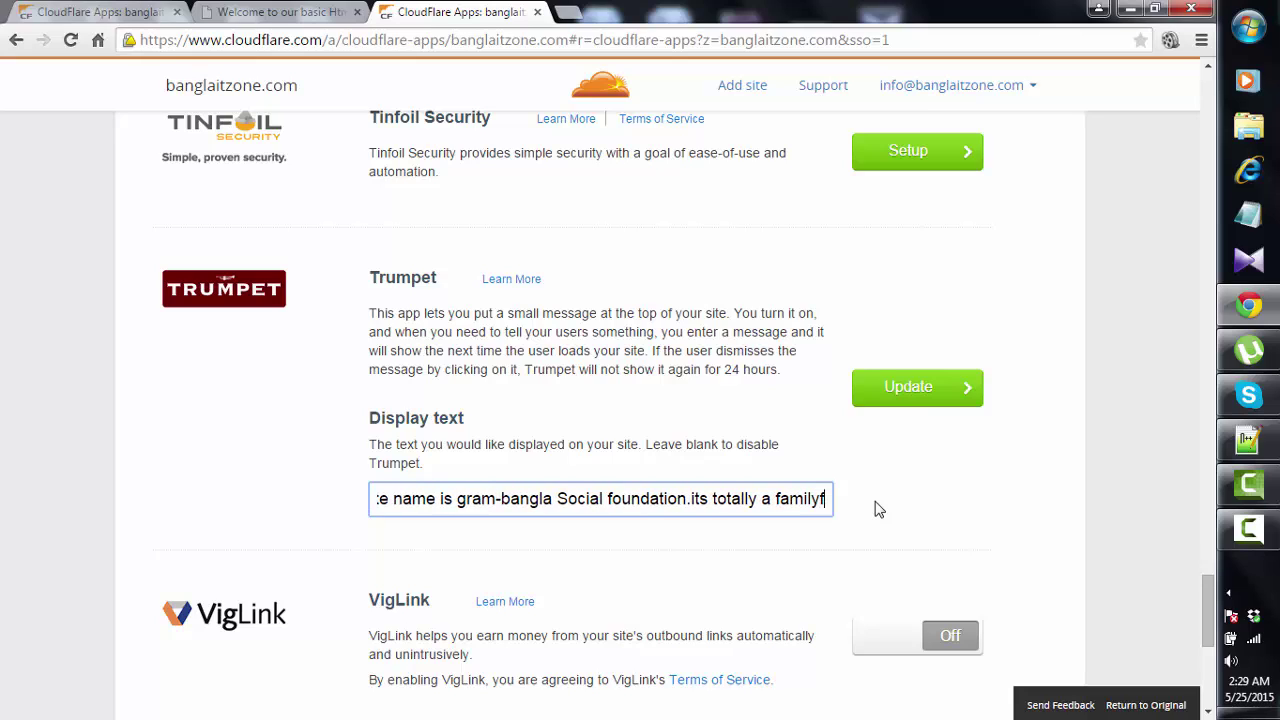
type("hood or")
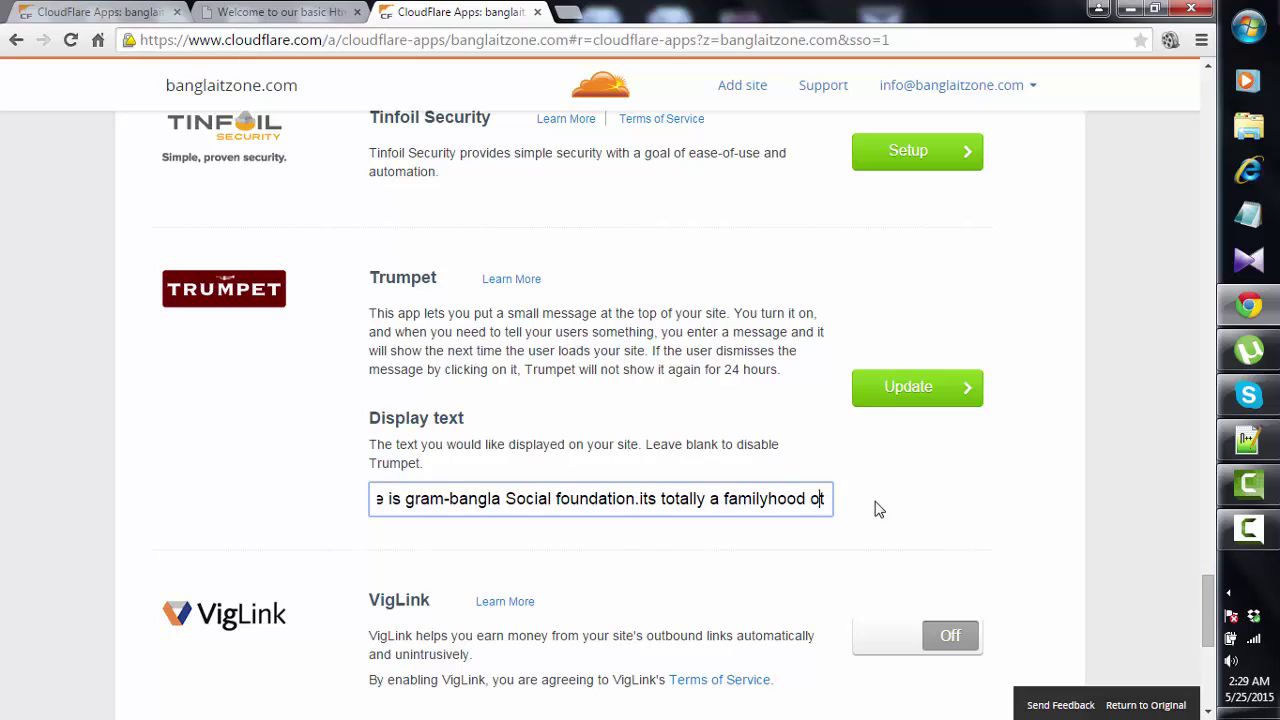
type("gan")
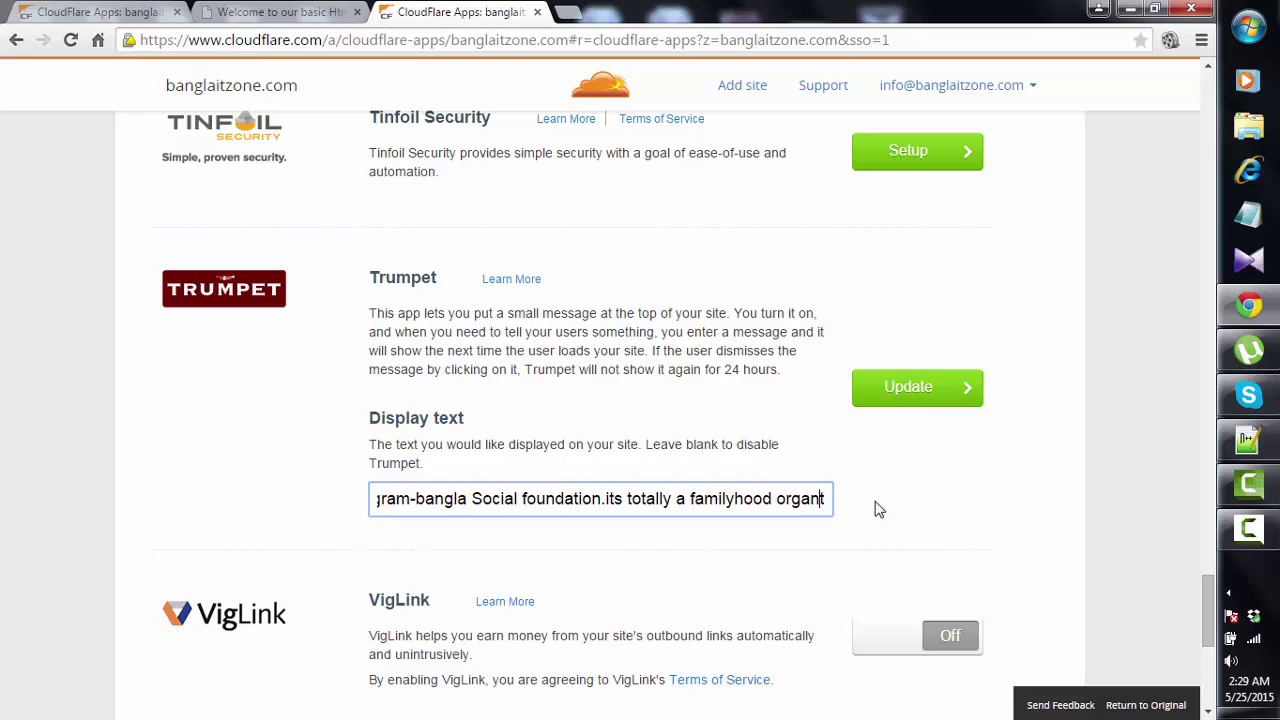
type("ization")
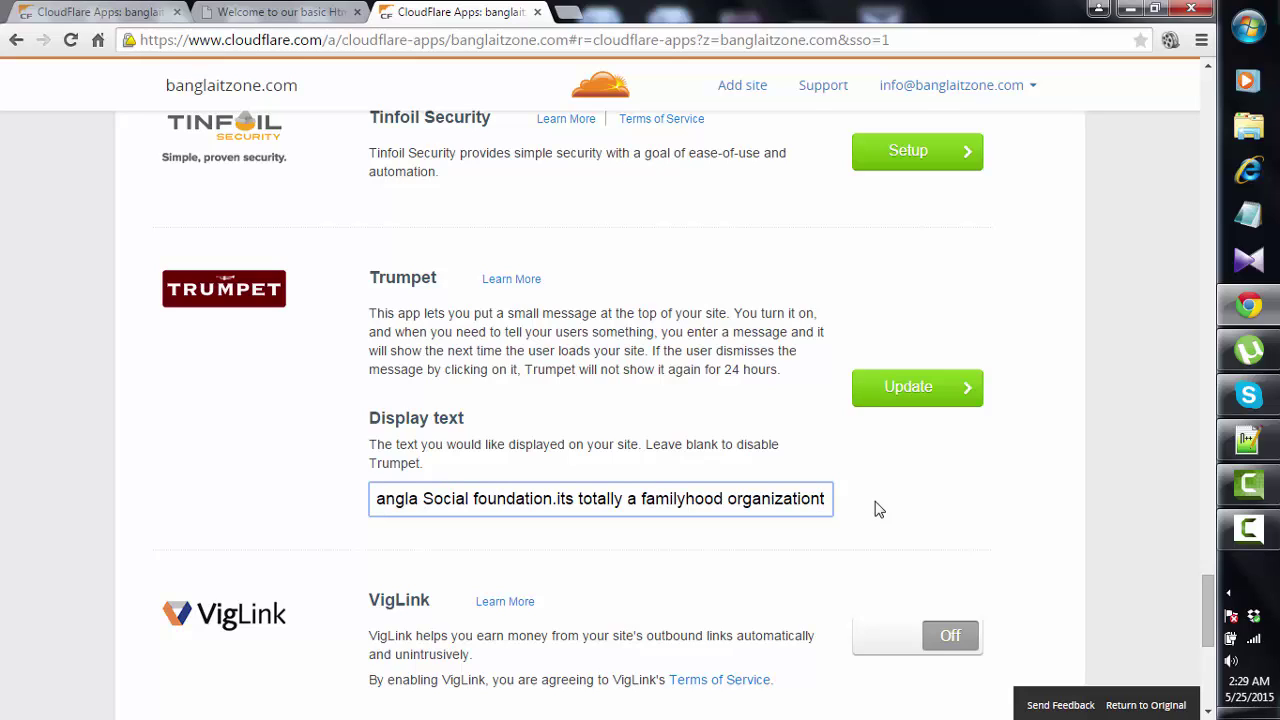
type("t")
key("BackSpace")
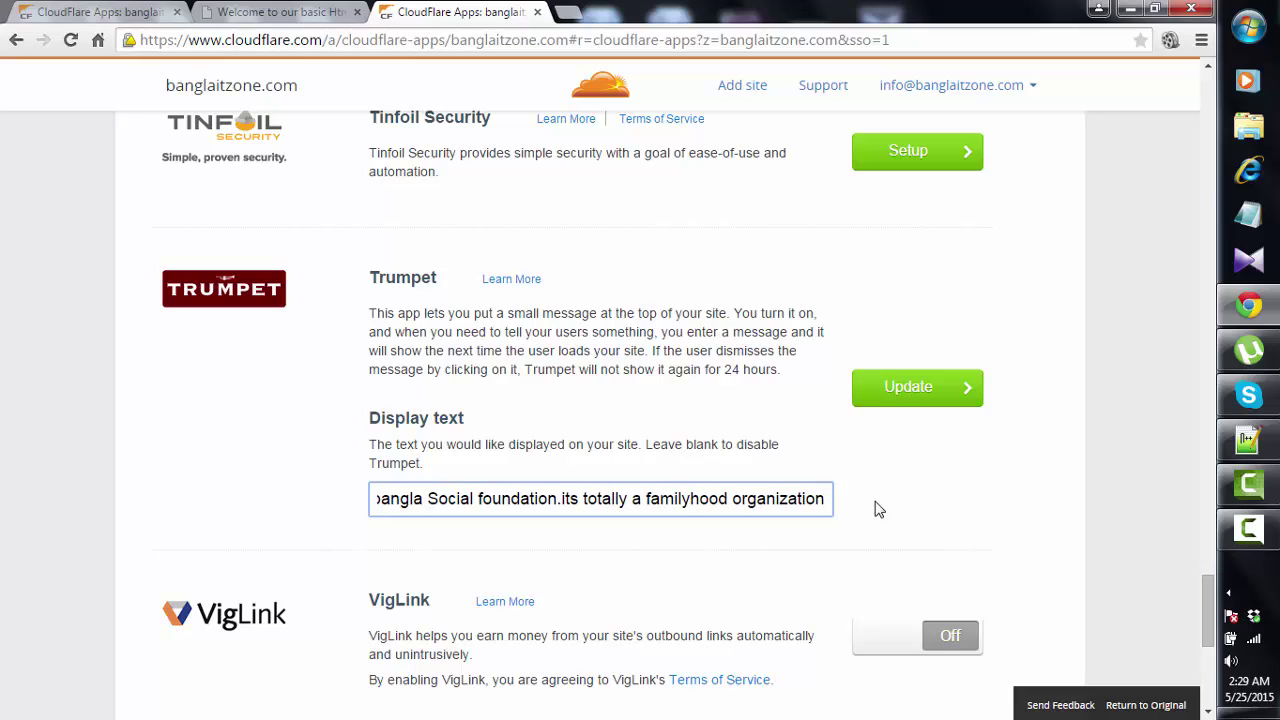
type(".")
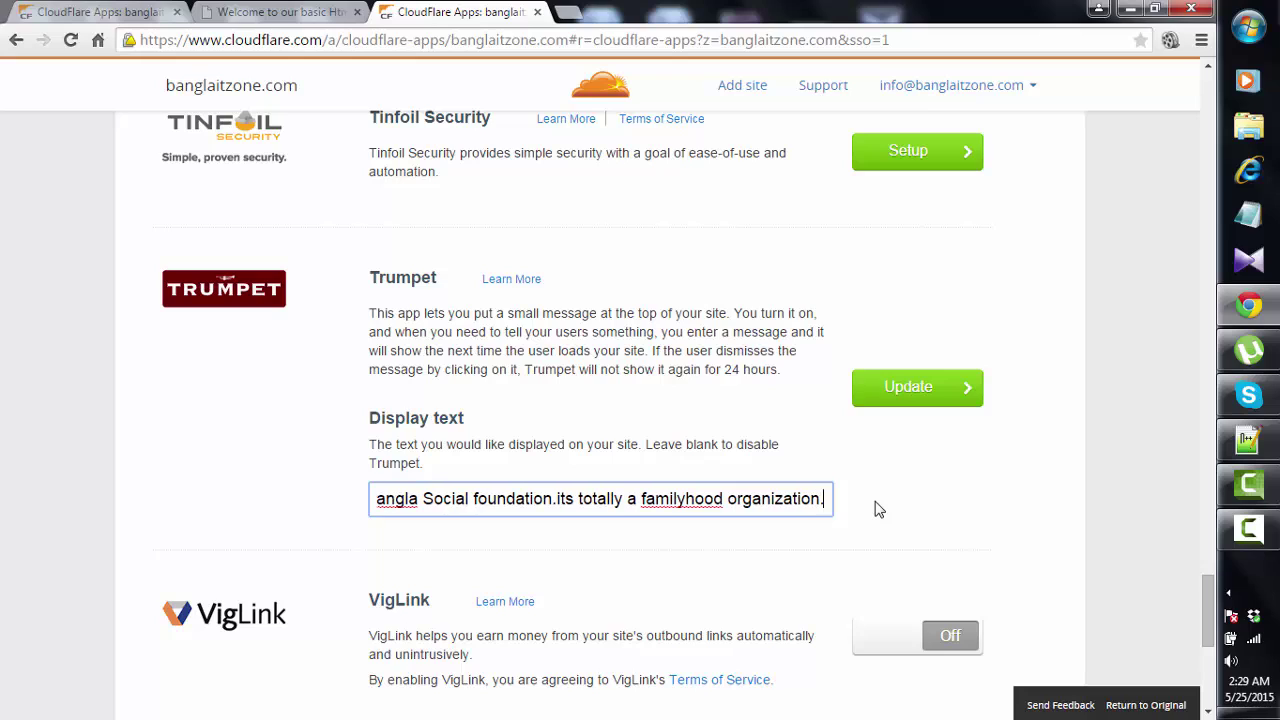
key("Return")
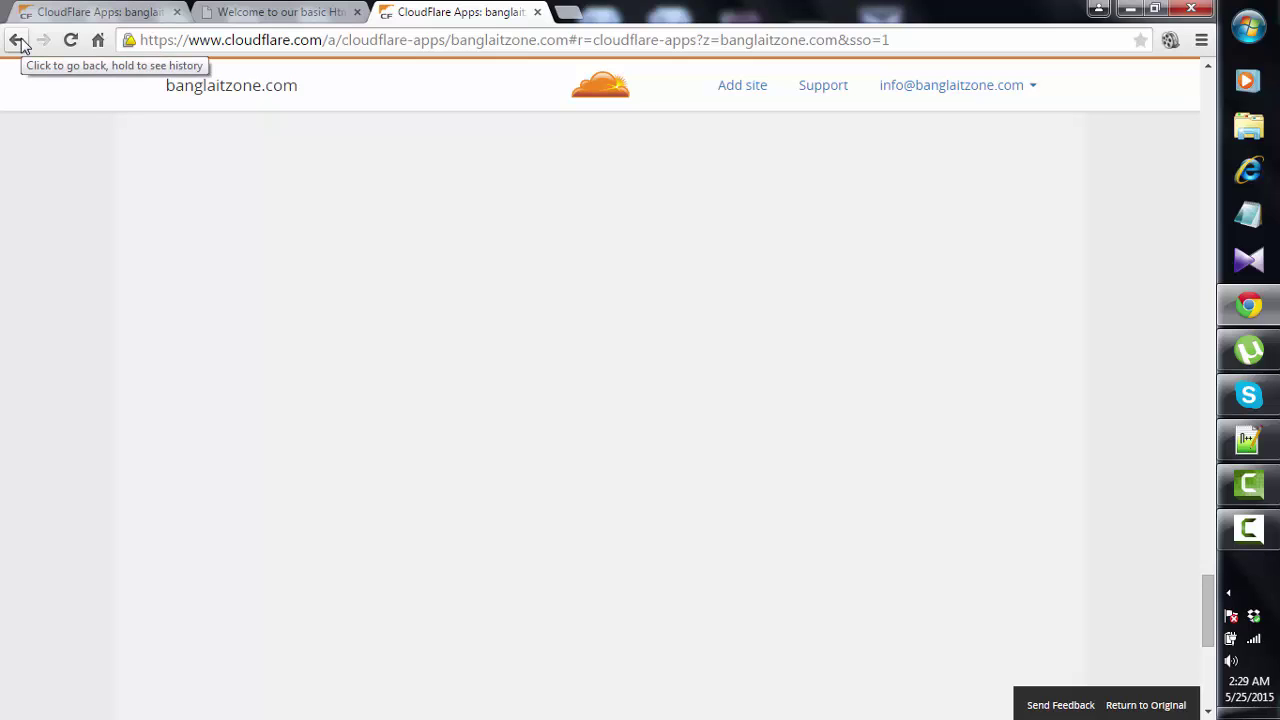
- Return to the Apps list and reopen the Trumpet app's setup
left_click(18, 41)
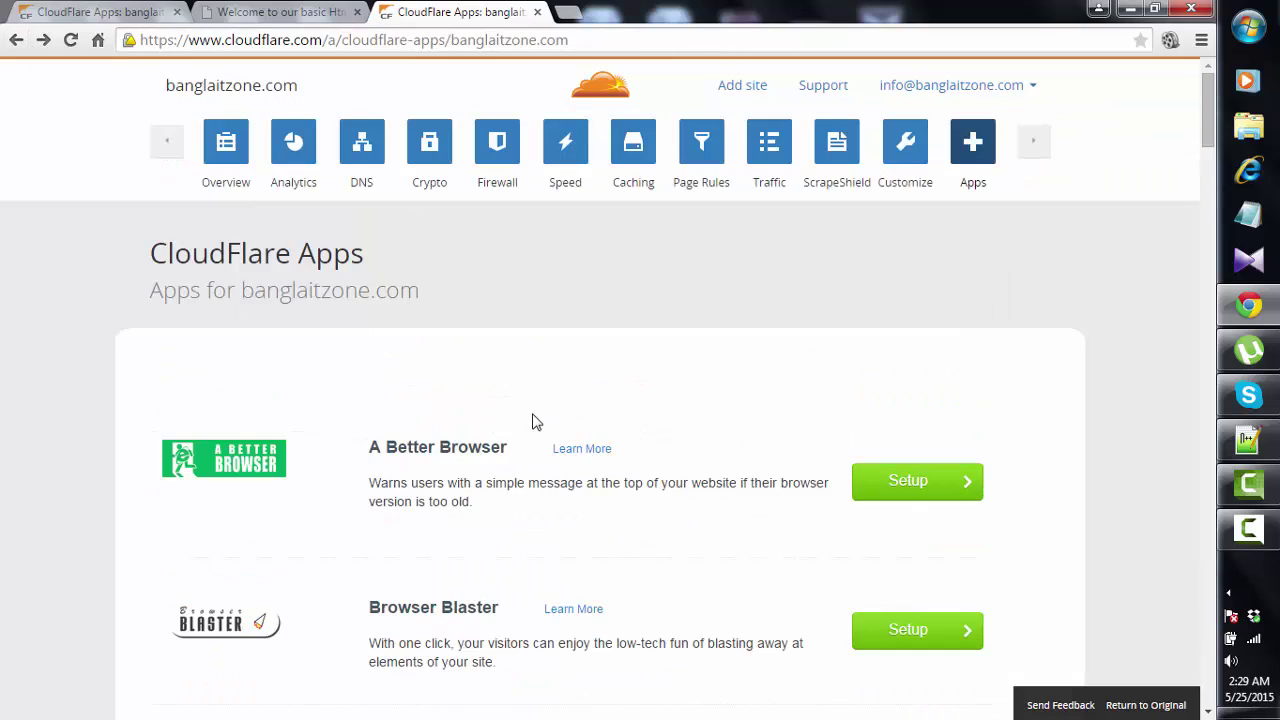
scroll(533, 421, "down", 13)
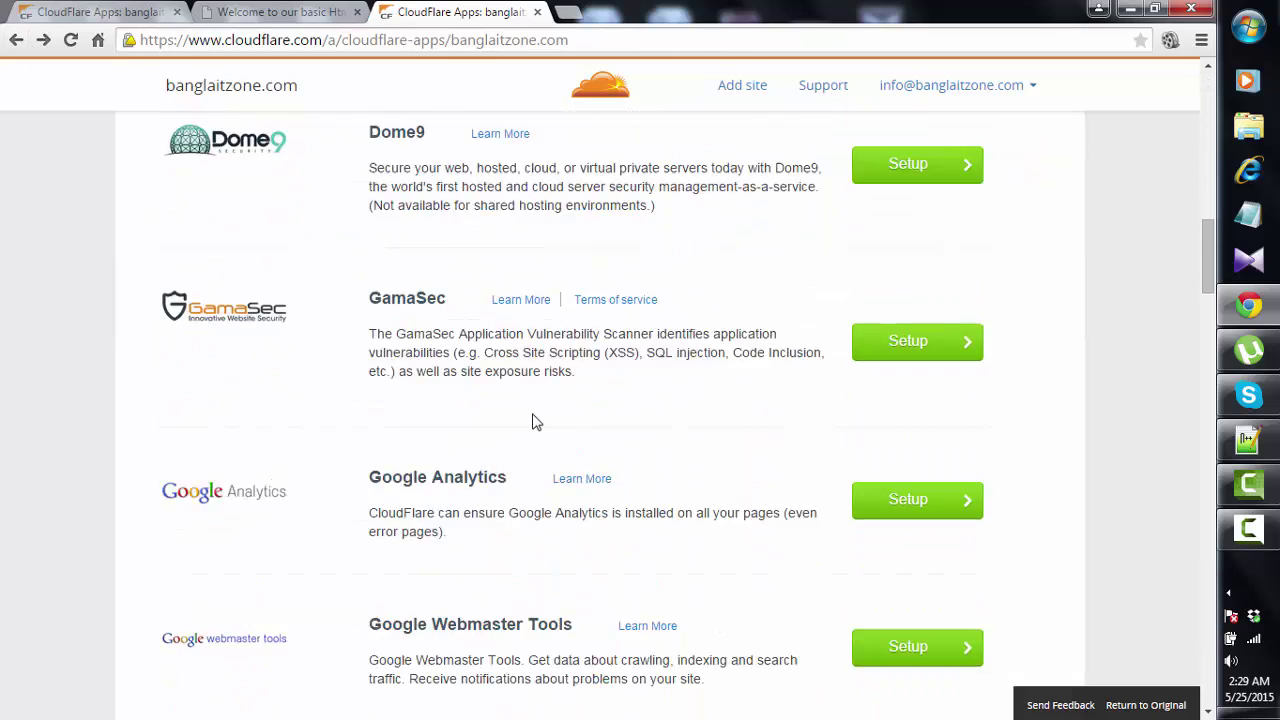
scroll(533, 421, "down", 14)
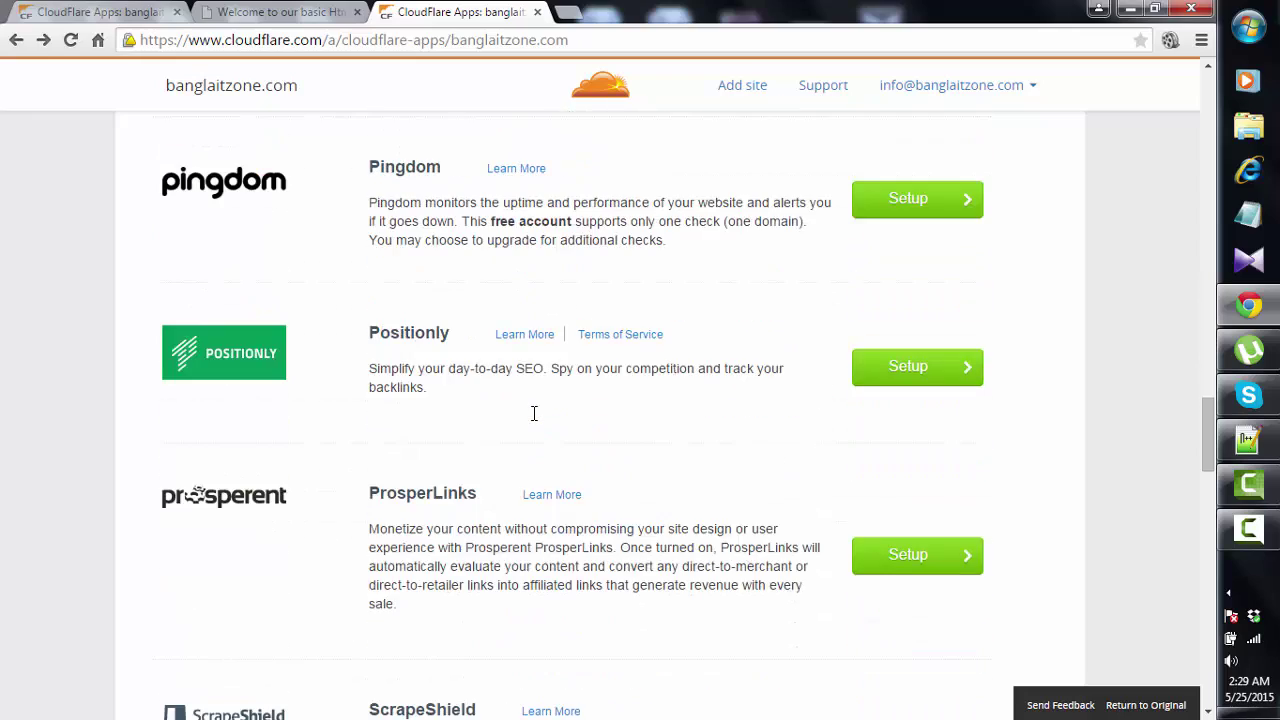
scroll(534, 413, "down", 7)
scroll(533, 421, "down", 8)
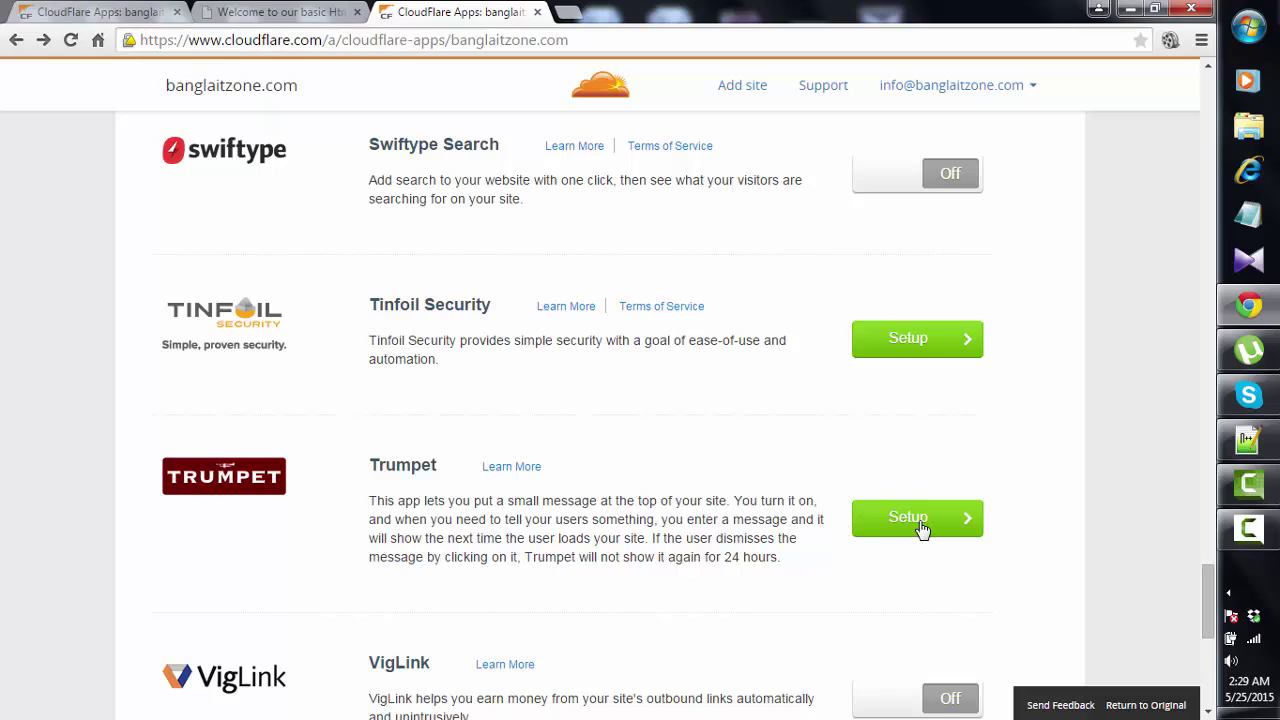
left_click(920, 528)
- Update the message to 'it's finally launch 1st May 2015 our websit', turning Trumpet On
scroll(703, 538, "down", 2)
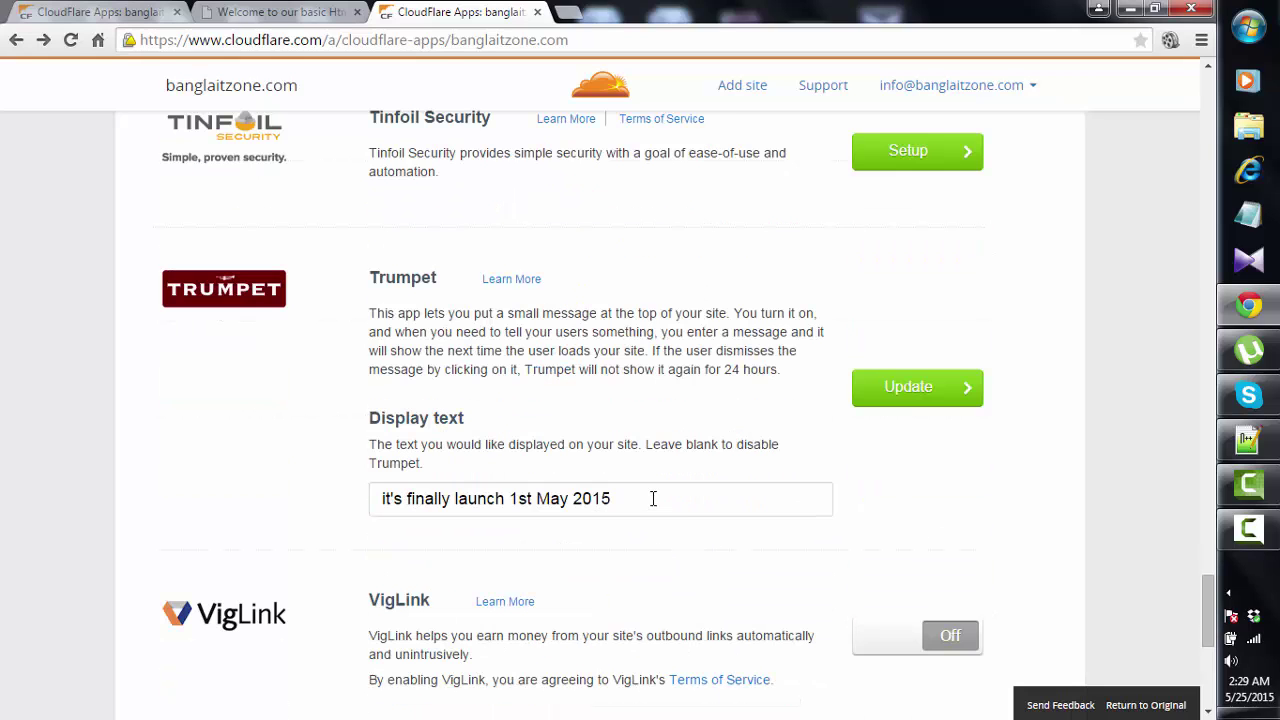
left_click_drag(651, 497, 368, 496)
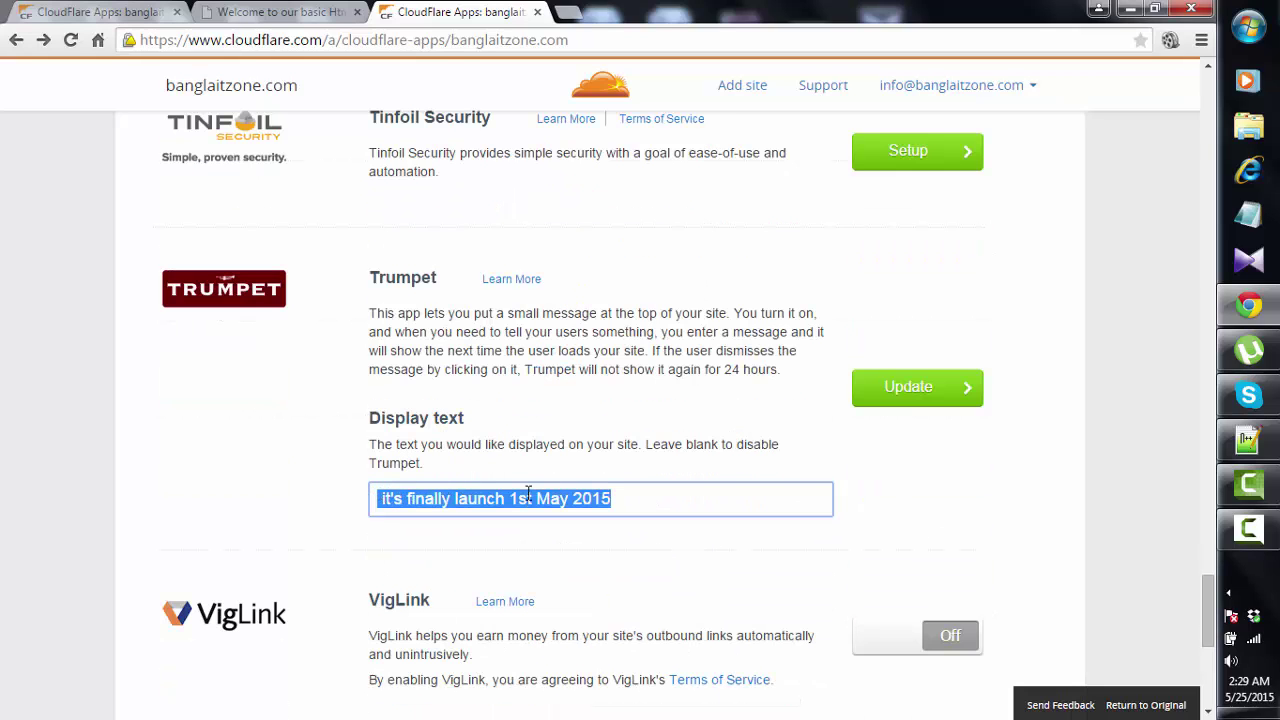
left_click(644, 497)
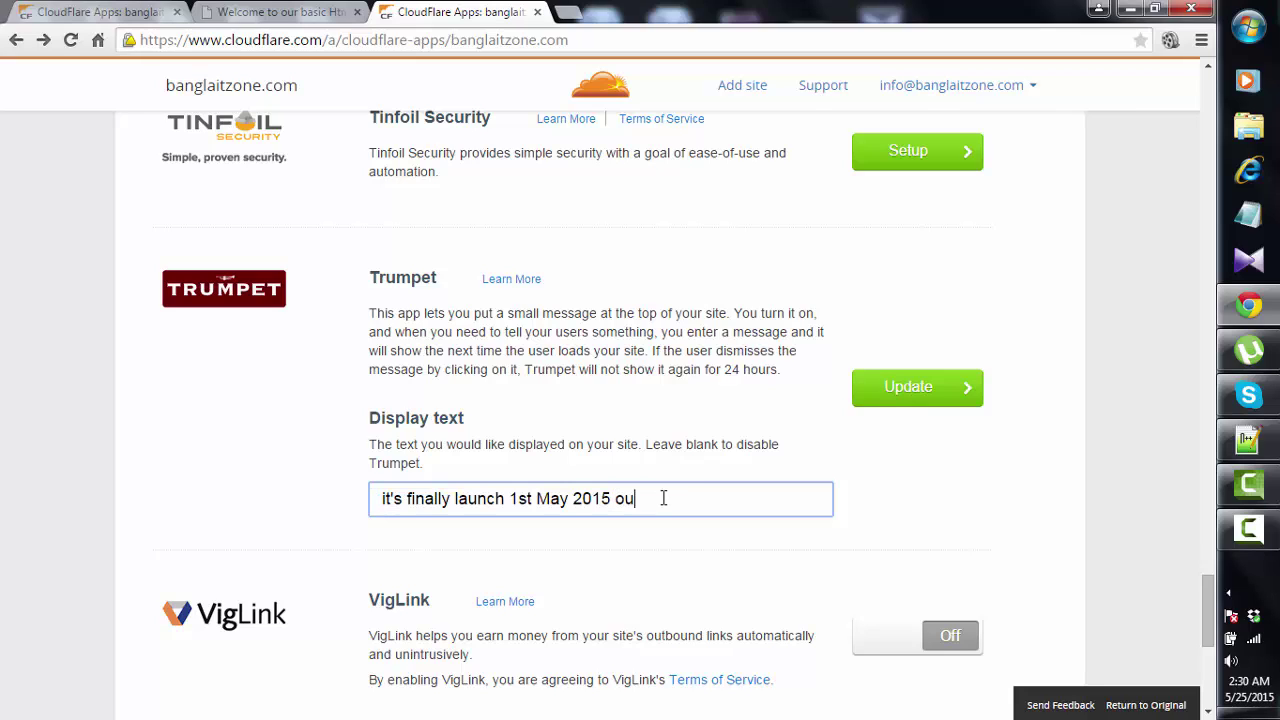
left_click(927, 392)
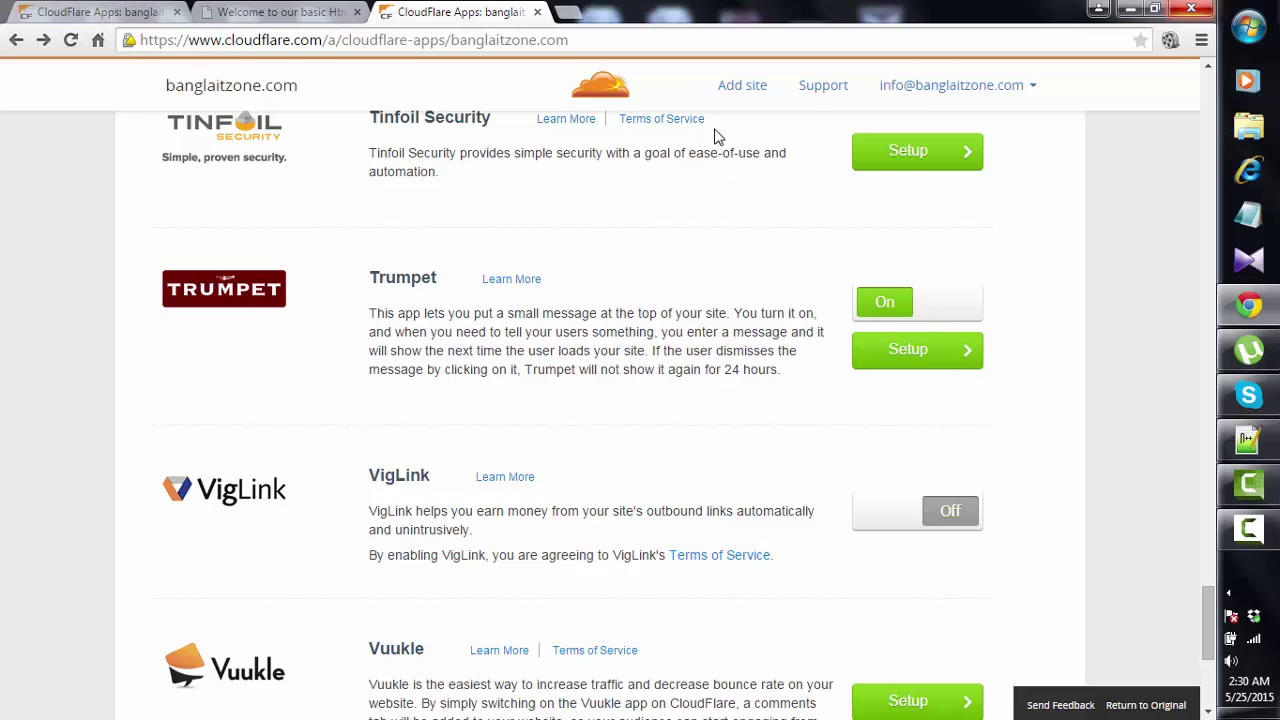
- In a new tab, enter the banglaitzone.com site address
key("ctrl+t")
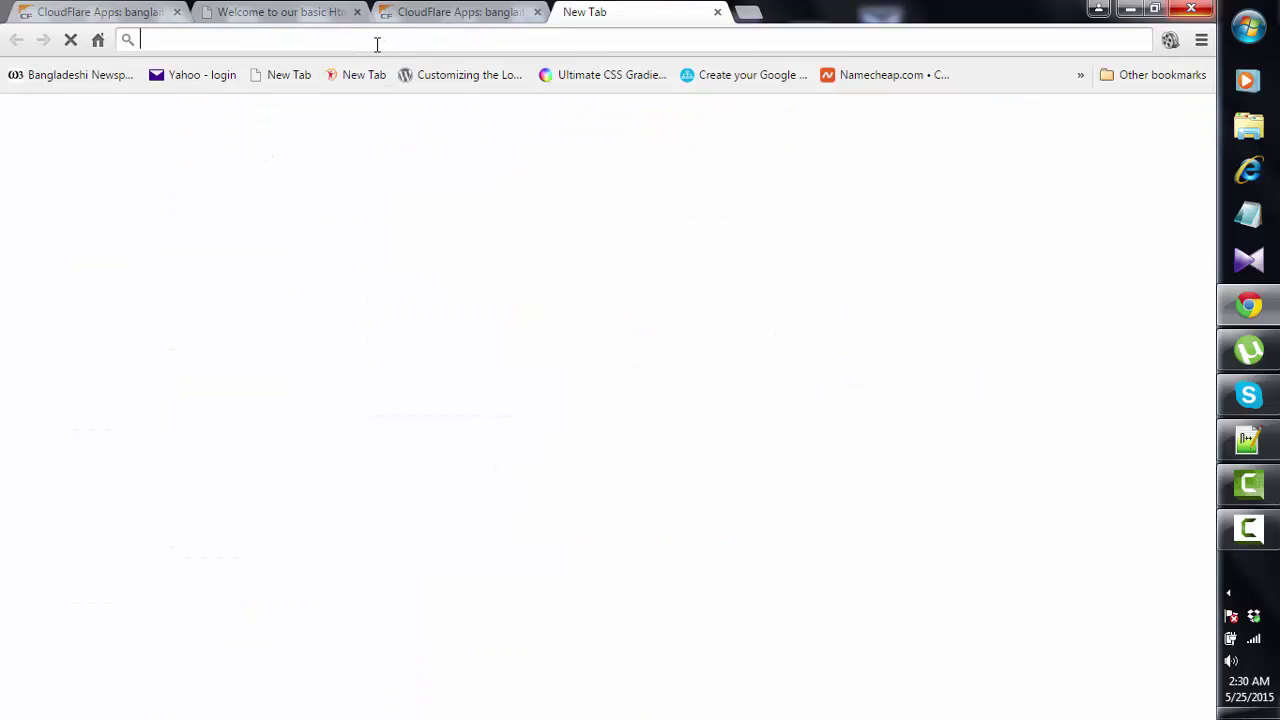
type("www.google.com")
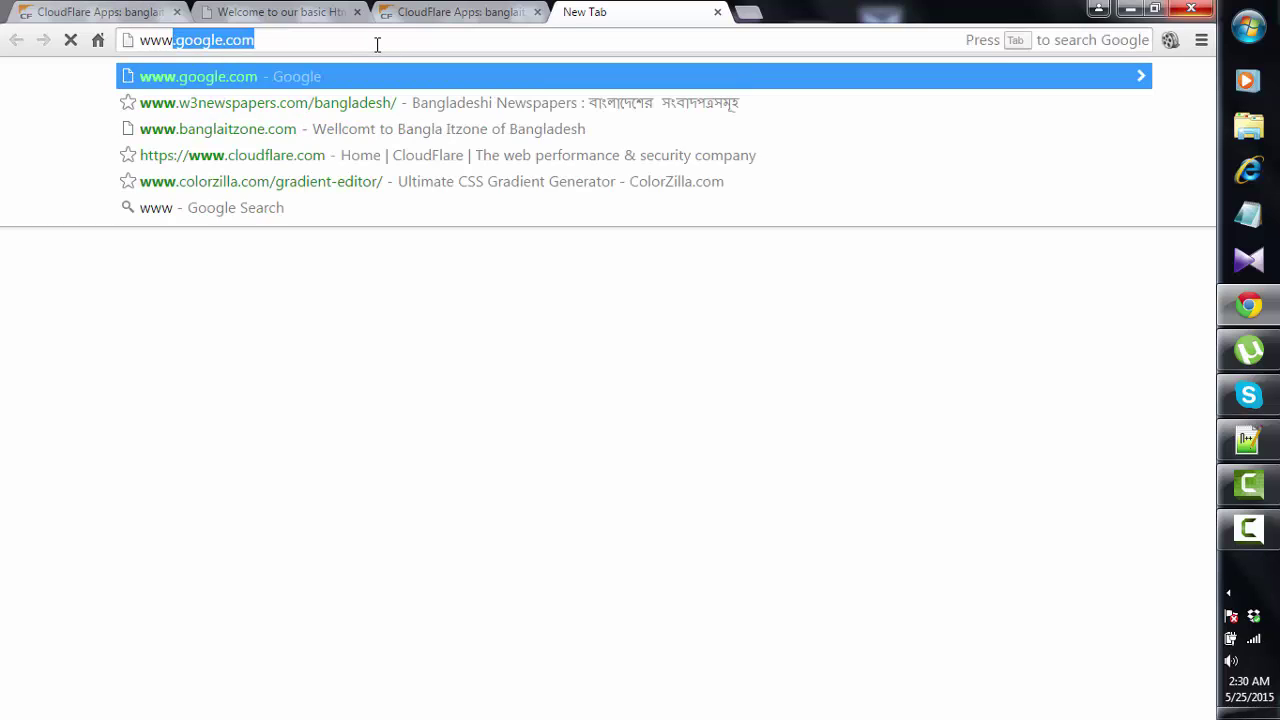
key("Right")
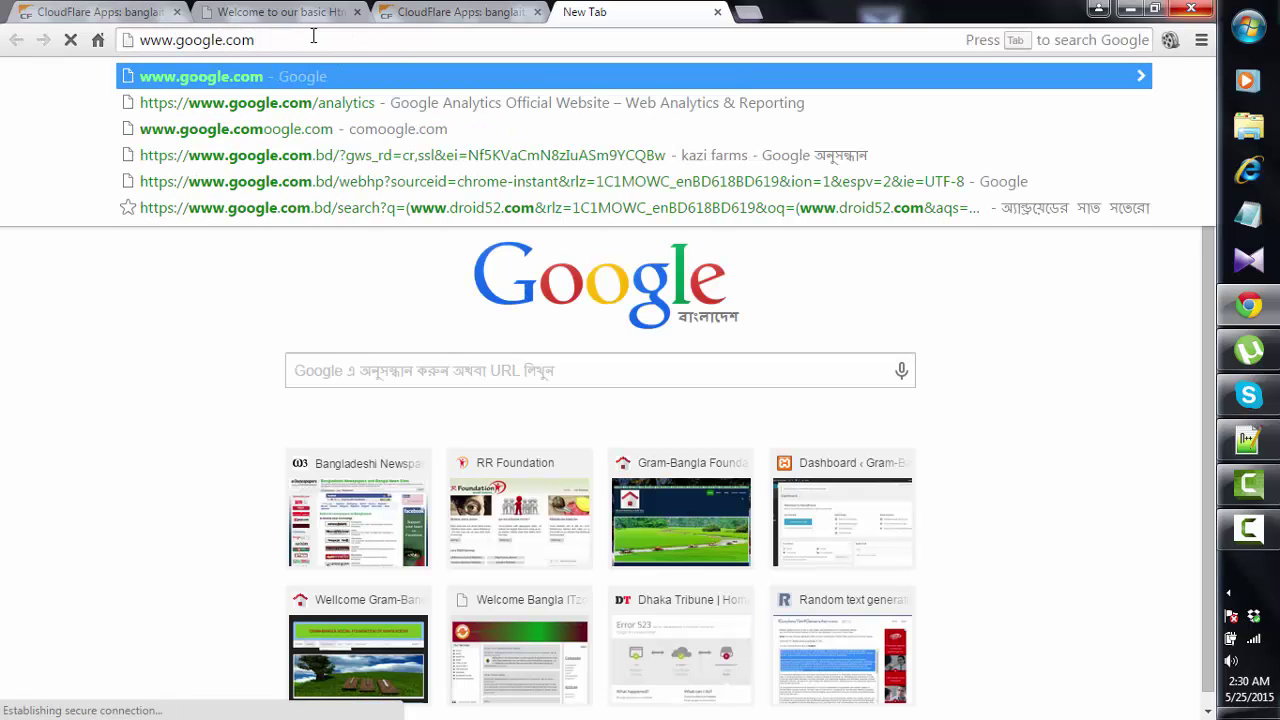
key("BackSpace")
key("BackSpace")
key("BackSpace")
key("BackSpace")
key("BackSpace")
key("BackSpace")
key("BackSpace")
key("BackSpace")
key("BackSpace")
key("BackSpace")
key("BackSpace")
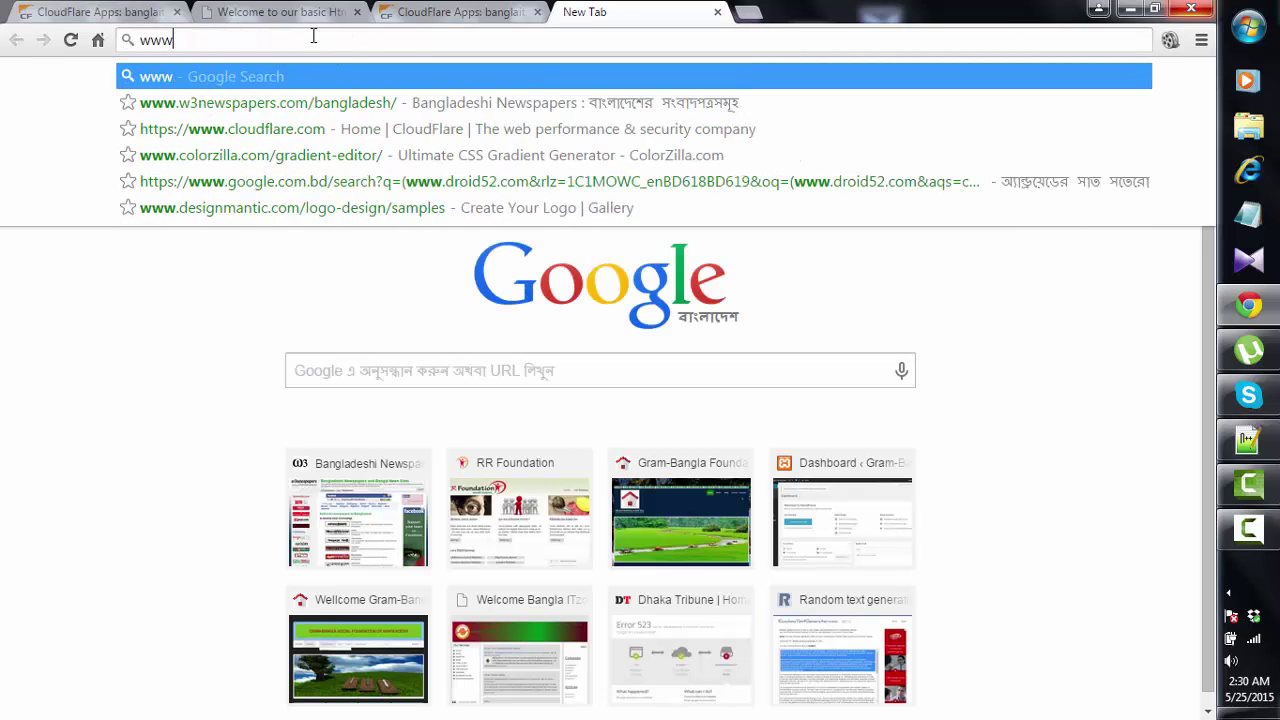
type("bangla")
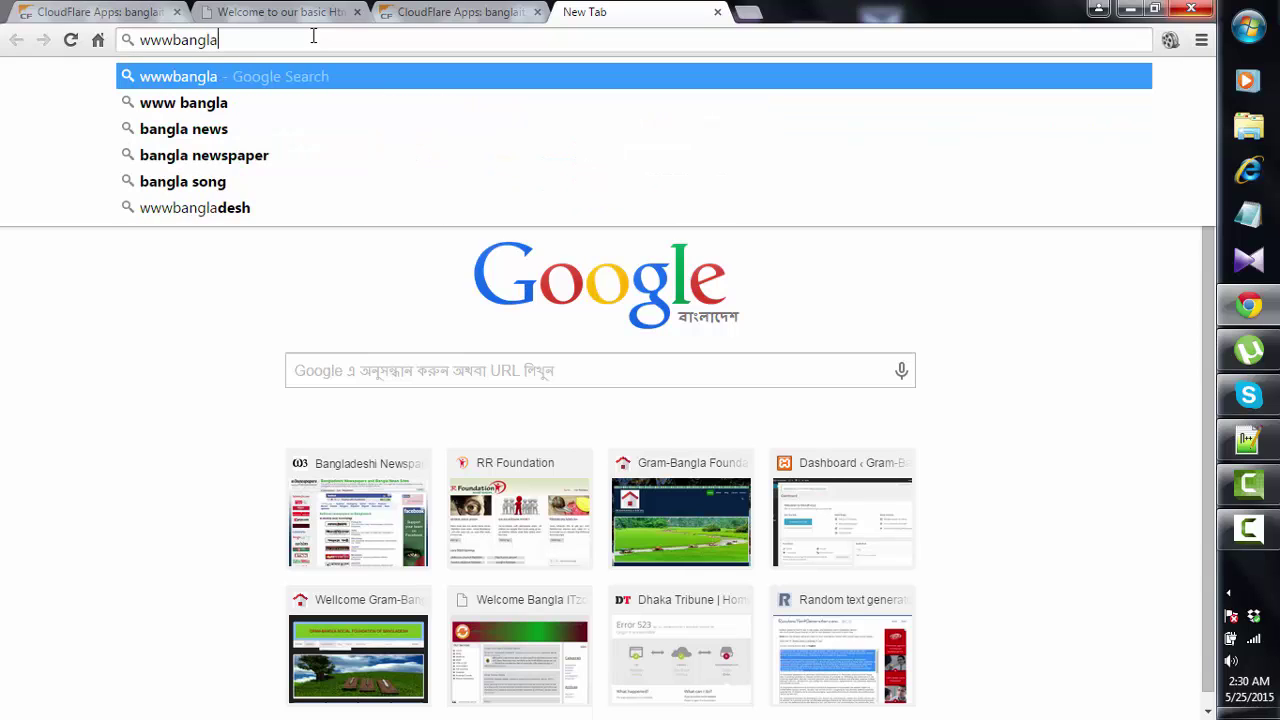
type("itzone.com")
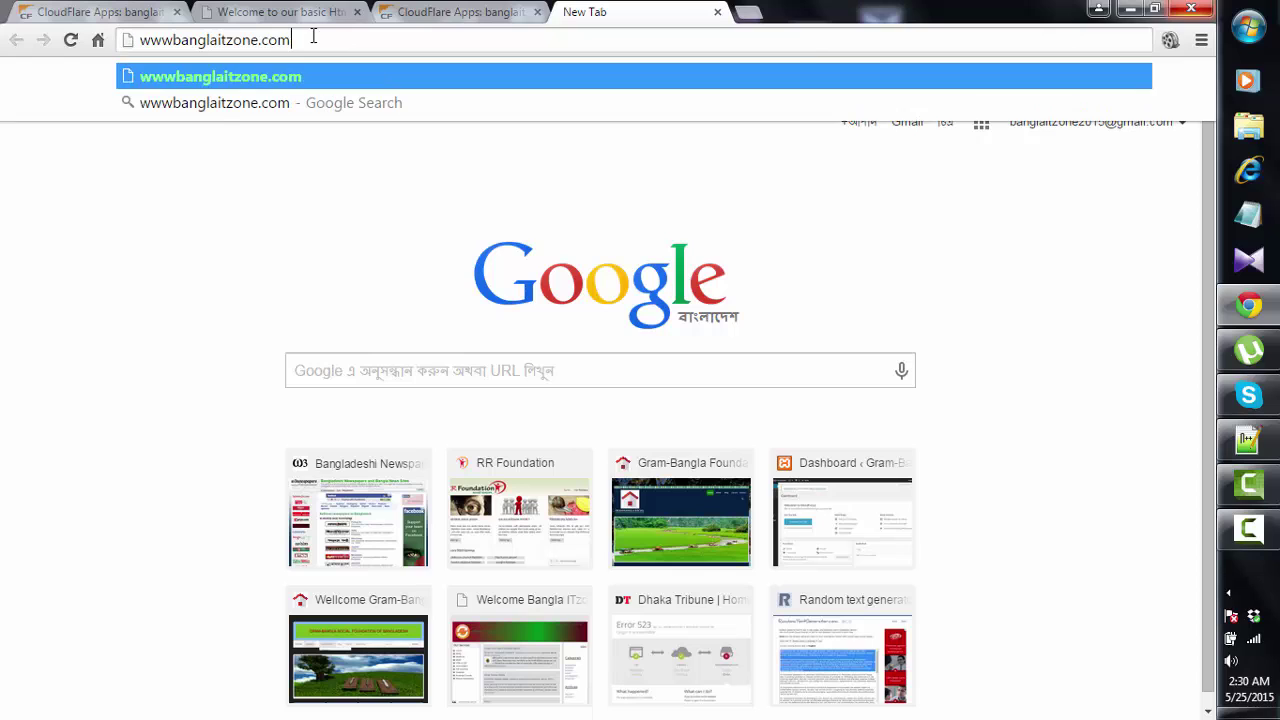
key("Return")
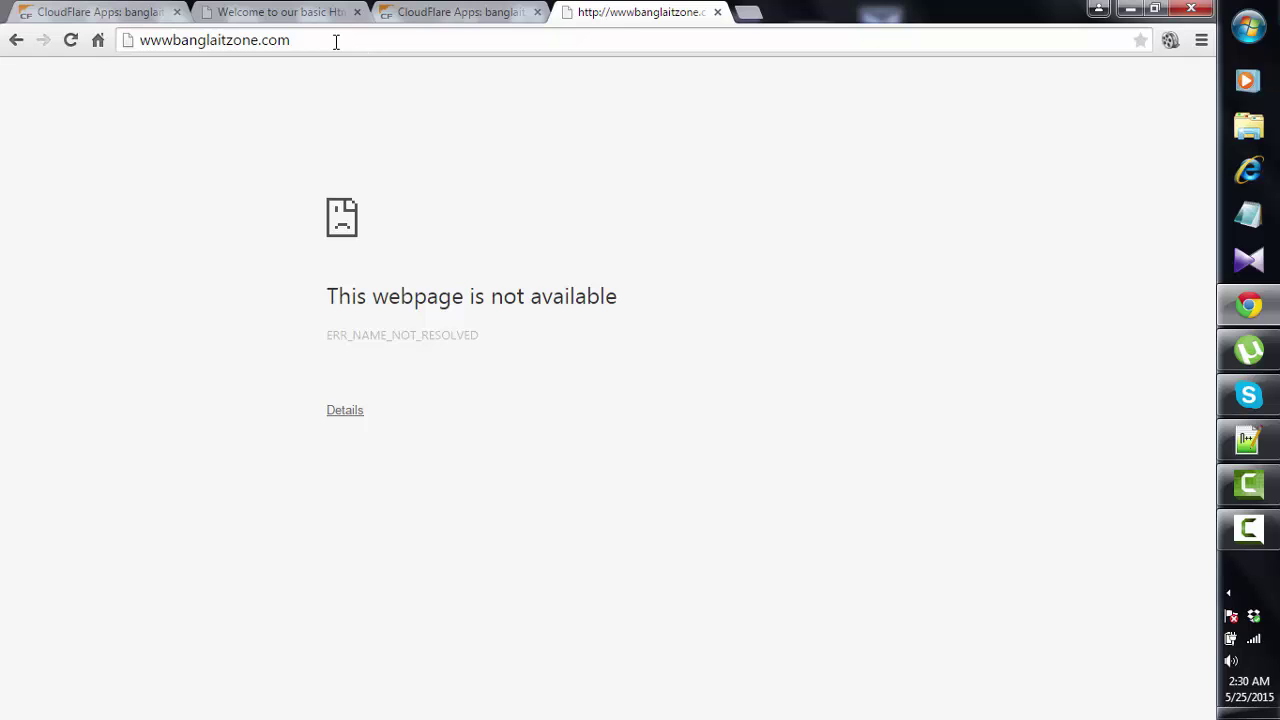
left_click(173, 40)
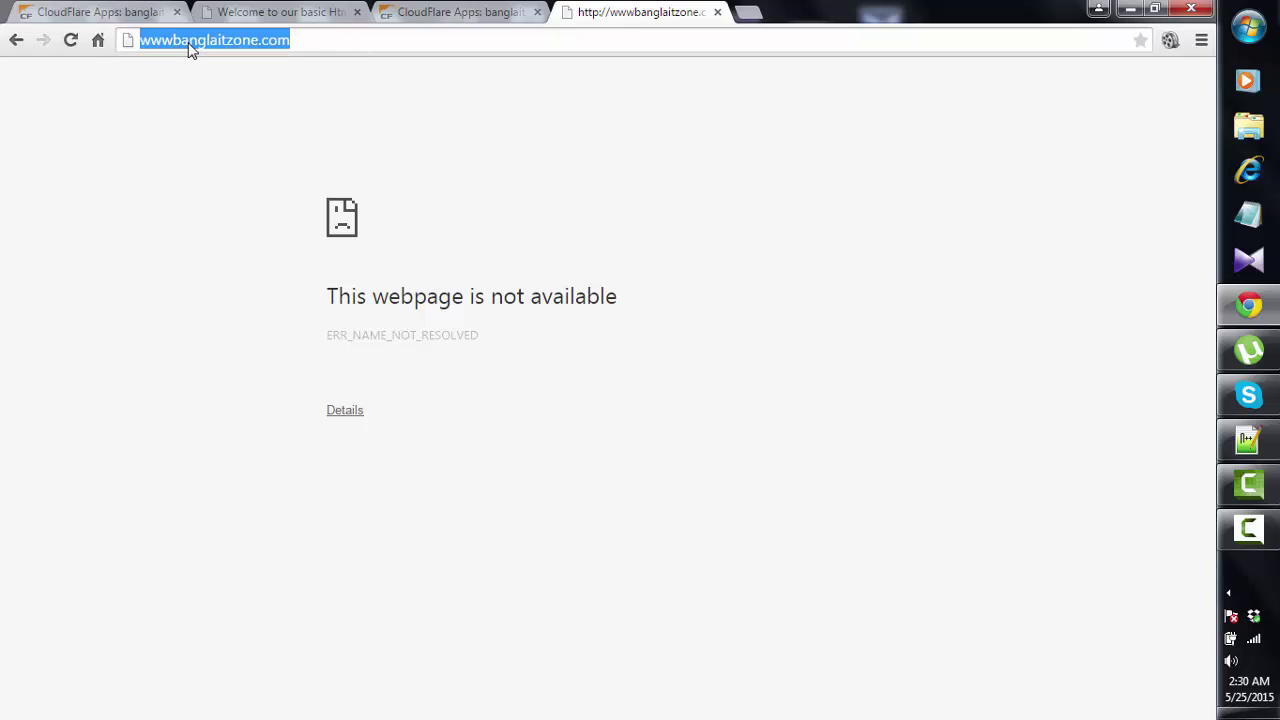
left_click(181, 41)
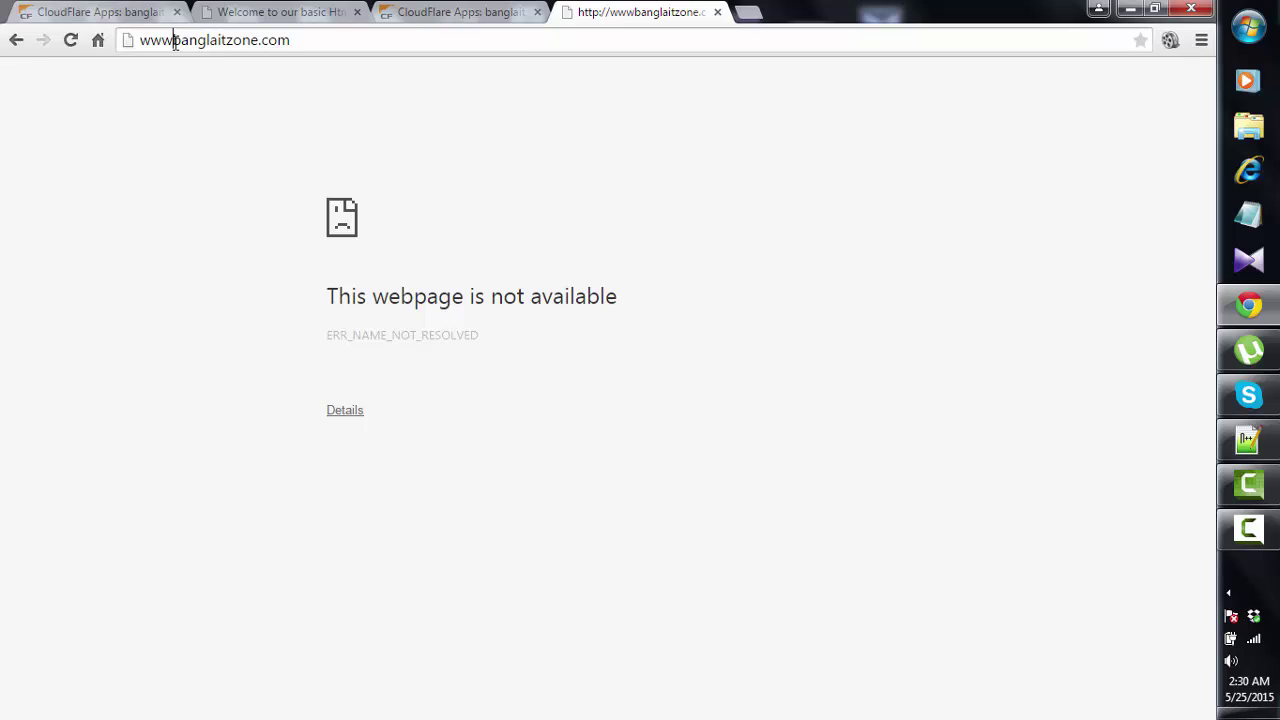
type(".")
key("Return")
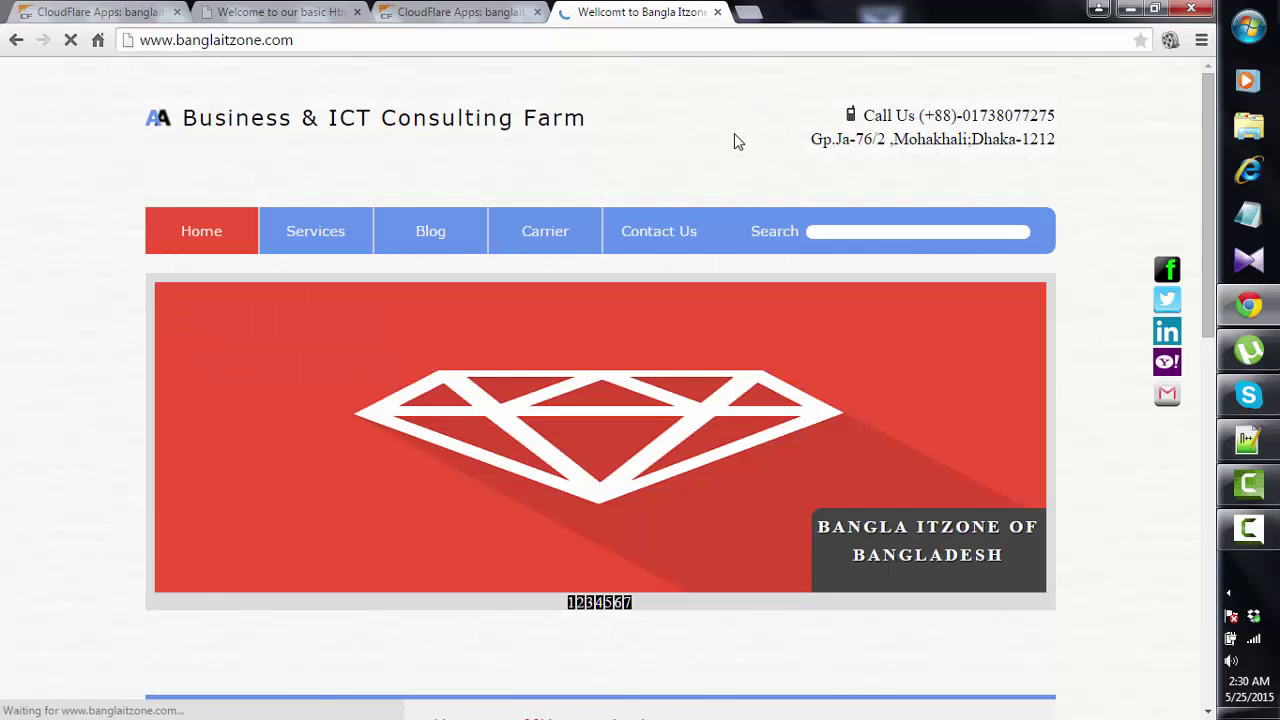
- Reload banglaitzone.com to show the Trumpet launch banner, then return to the CloudFlare Apps tab
scroll(734, 140, "down", 10)
scroll(734, 151, "up", 10)
scroll(697, 170, "up", 1)
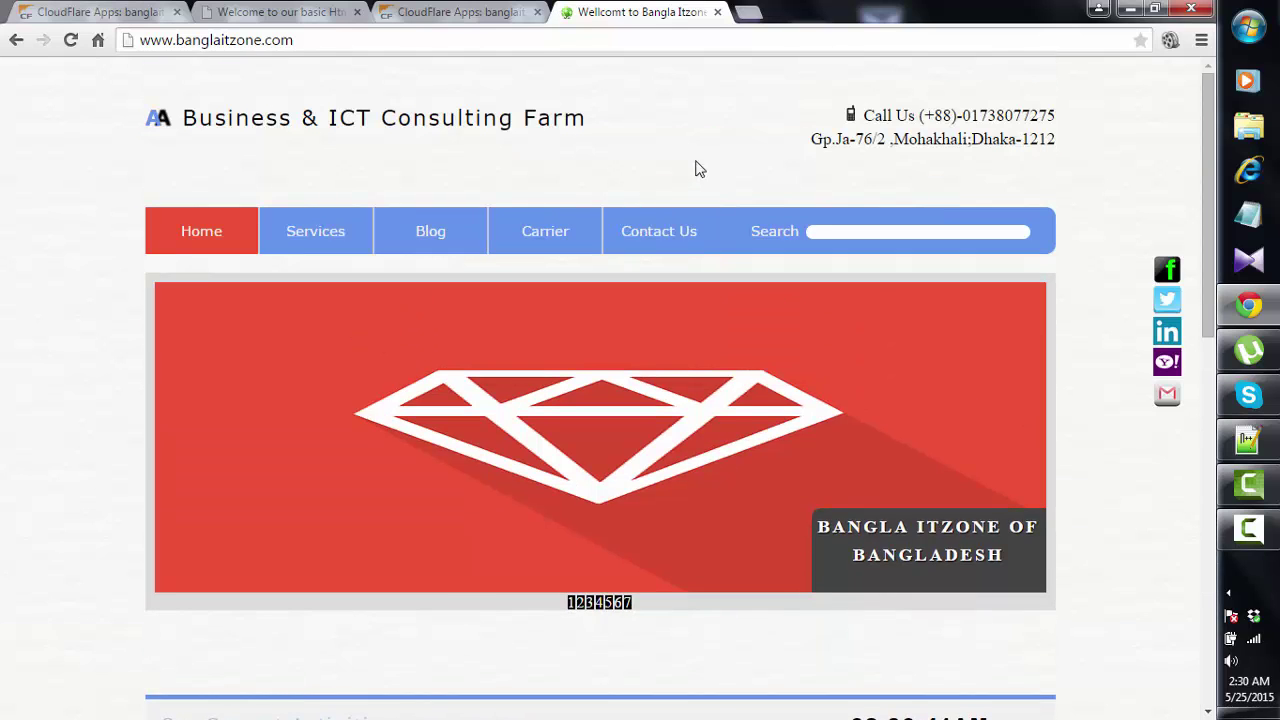
left_click(70, 40)
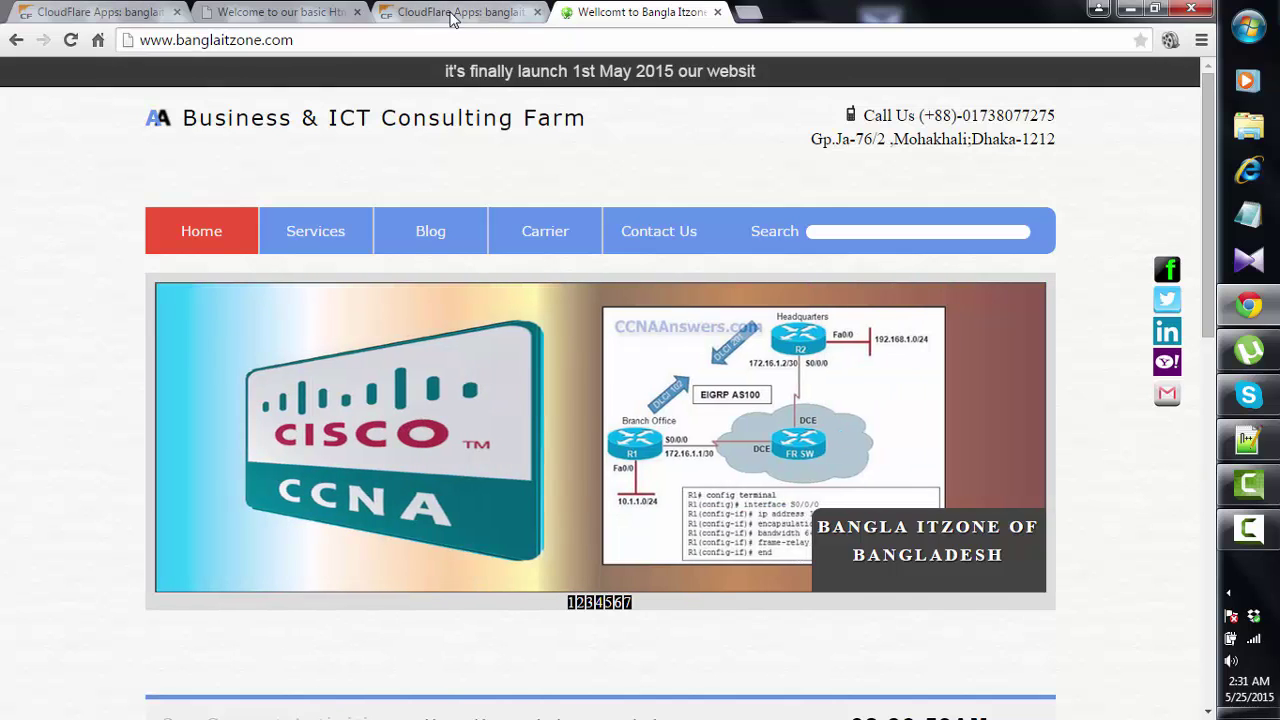
left_click(458, 12)
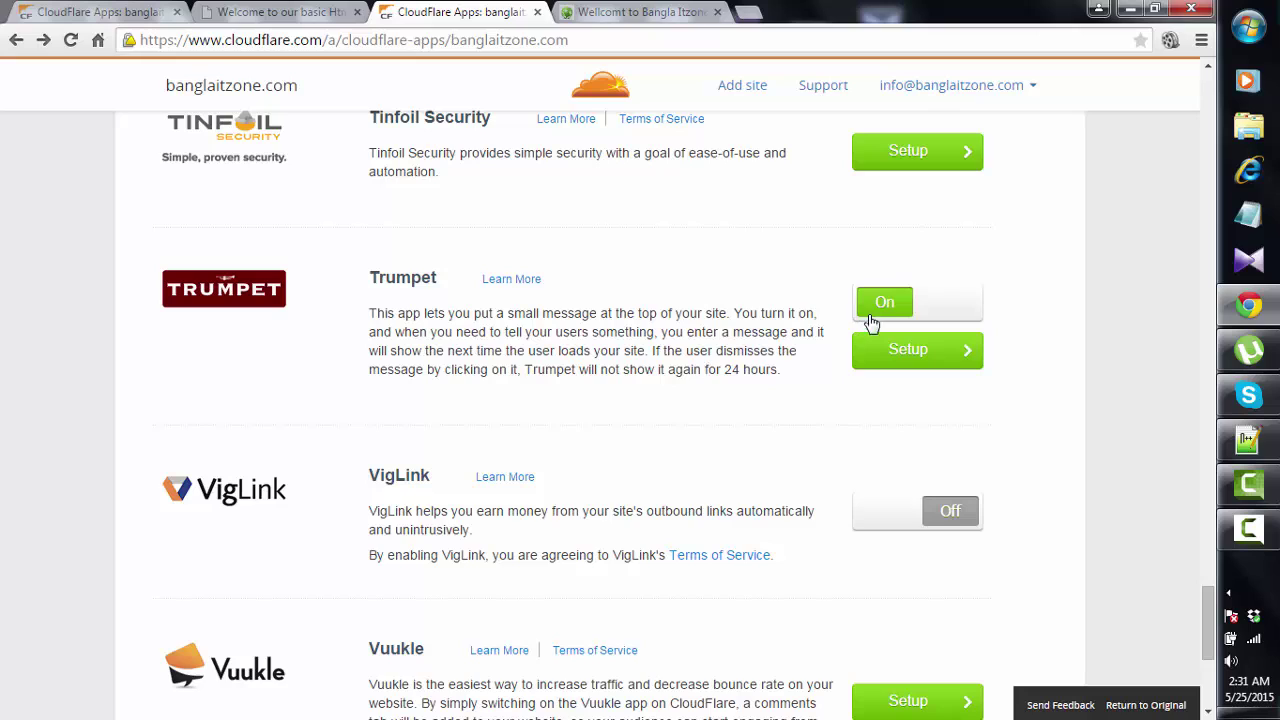
- Correct the Trumpet message by appending an 'e' at its end and save it
left_click(914, 351)
left_click(705, 497)
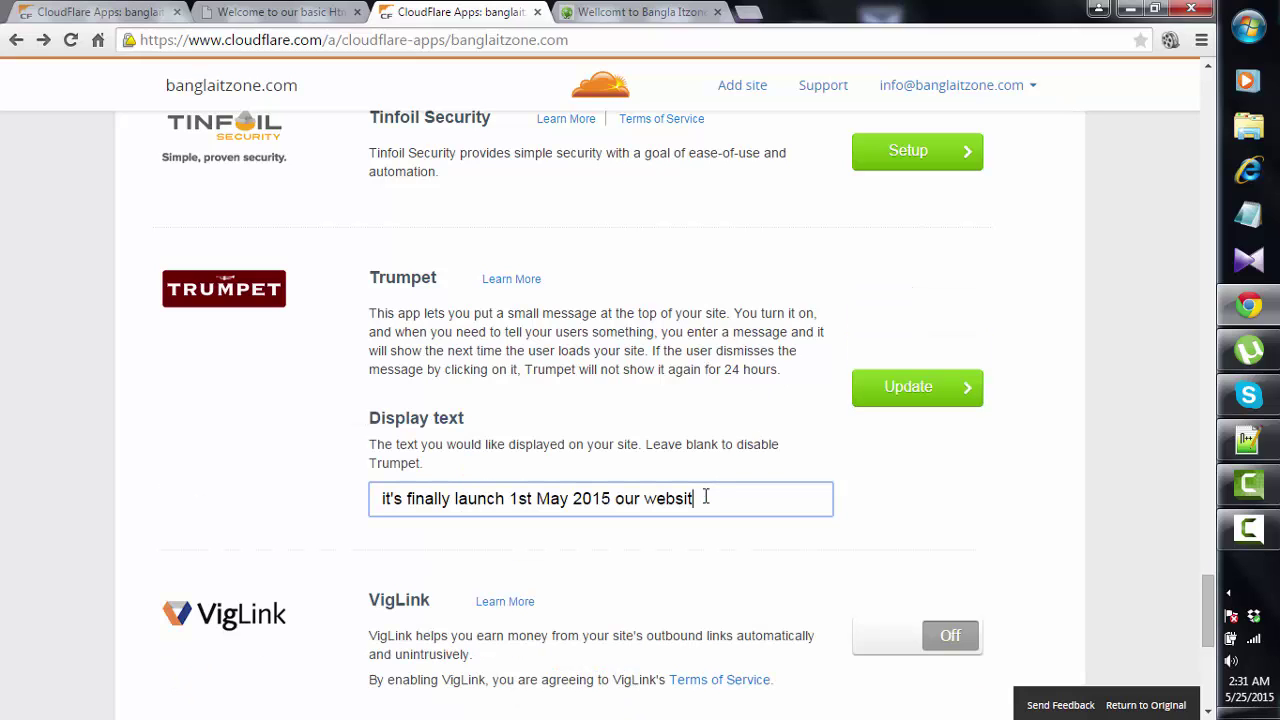
type("e")
left_click(936, 398)
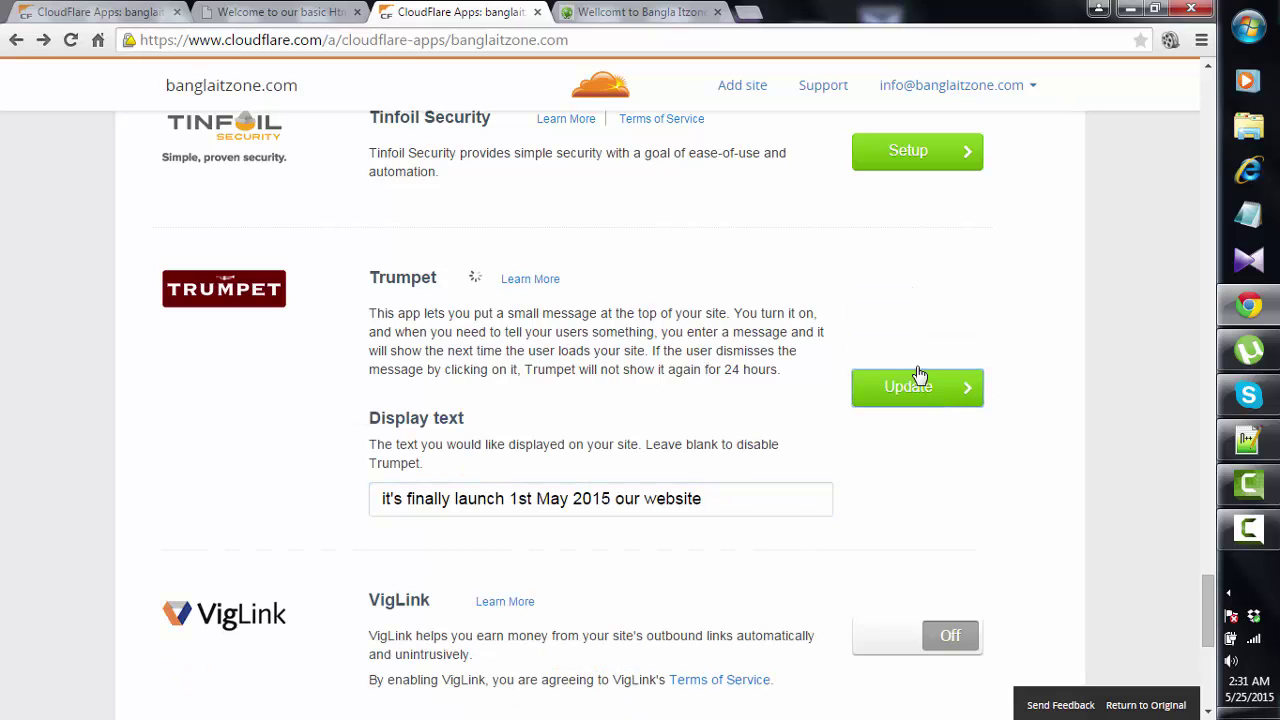
- Reload banglaitzone.com to check the updated announcement banner
left_click(652, 10)
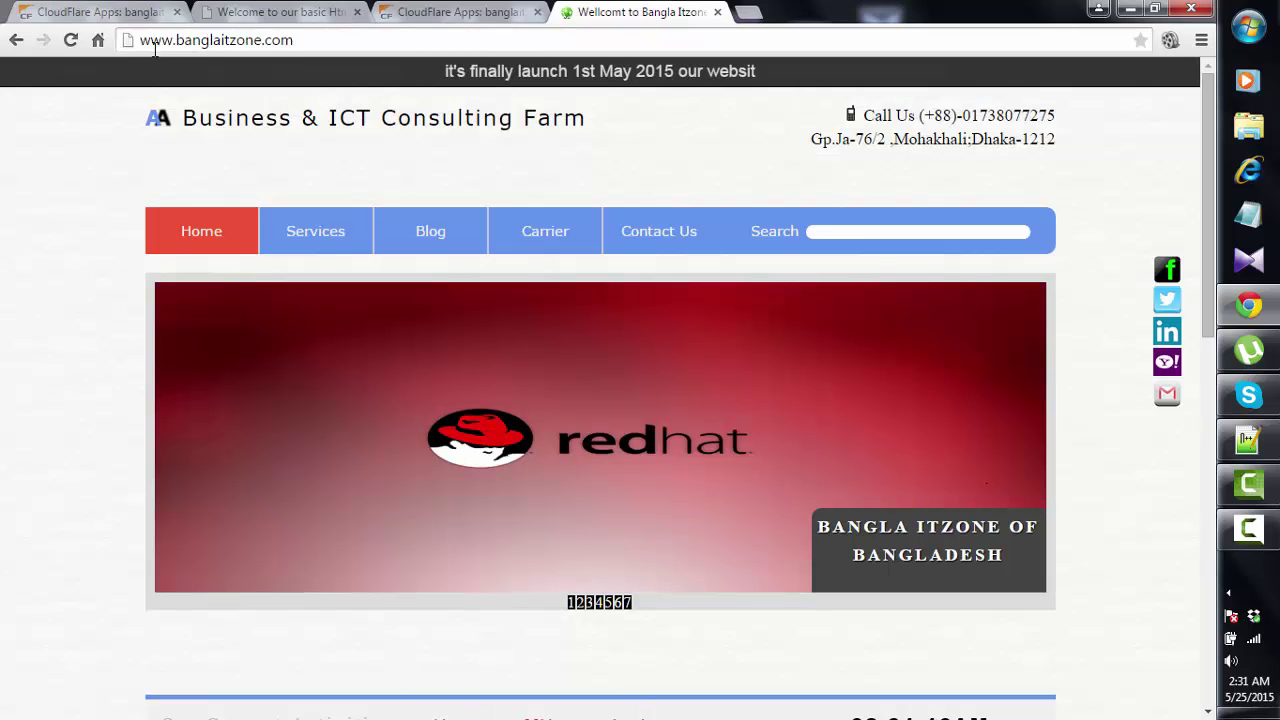
left_click(71, 45)
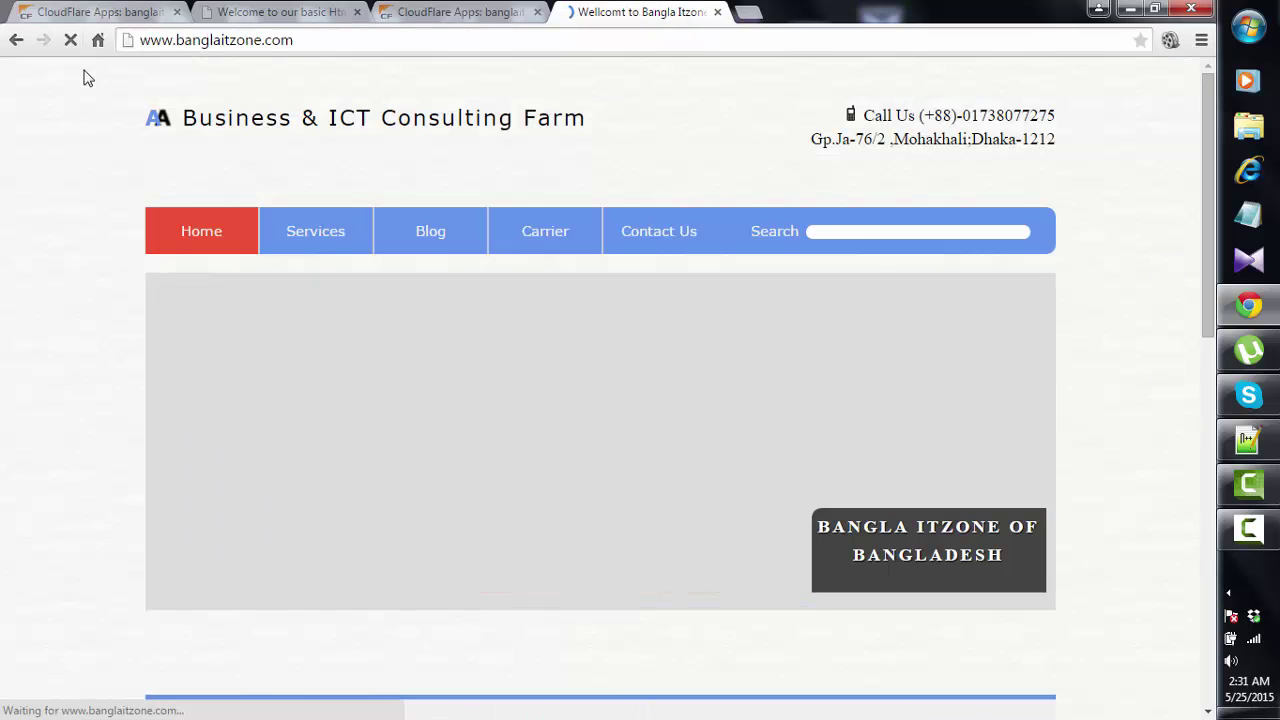
left_click(71, 40)
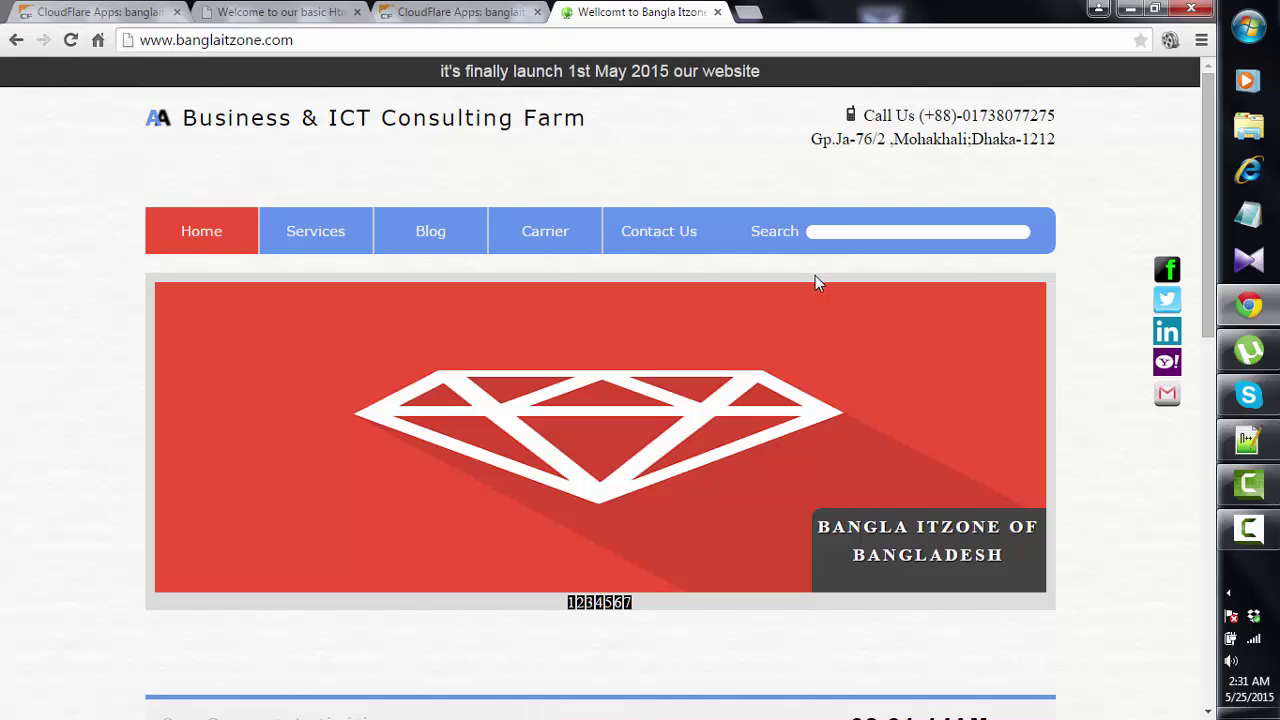
scroll(795, 288, "down", 3)
scroll(775, 294, "up", 3)
- Back in CloudFlare Apps, switch the Trumpet app off
left_click(458, 12)
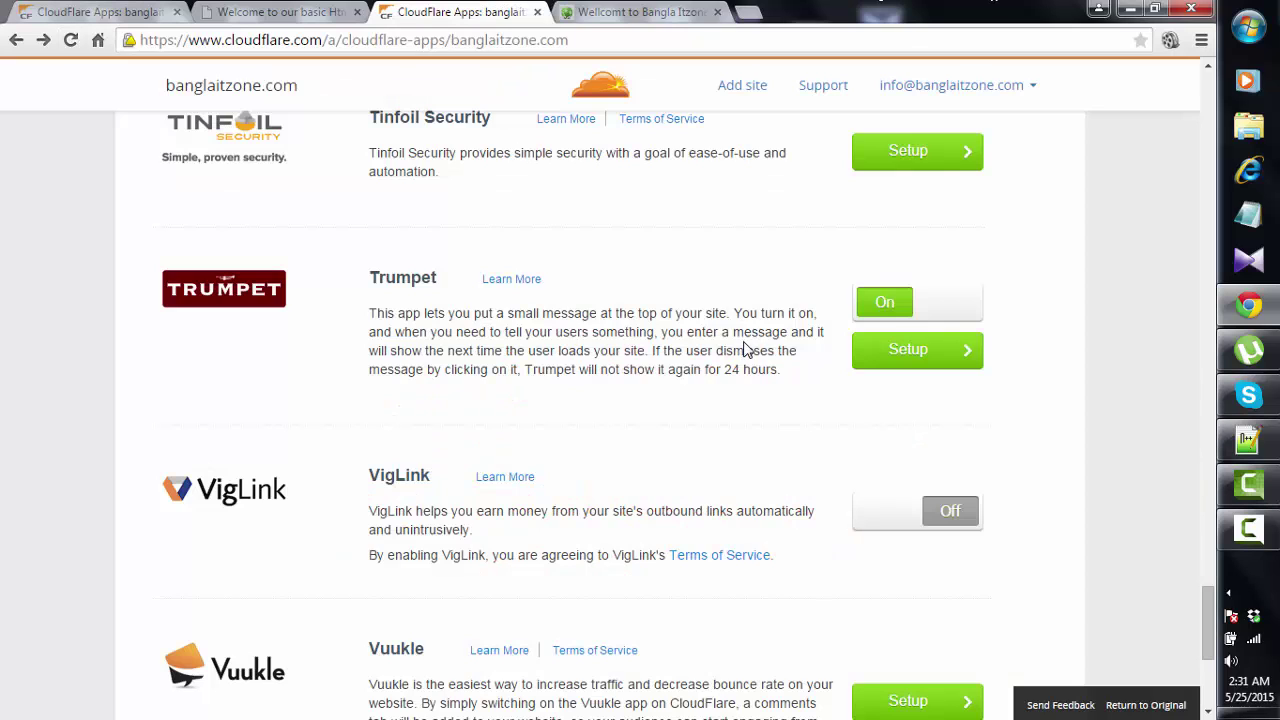
scroll(752, 352, "up", 4)
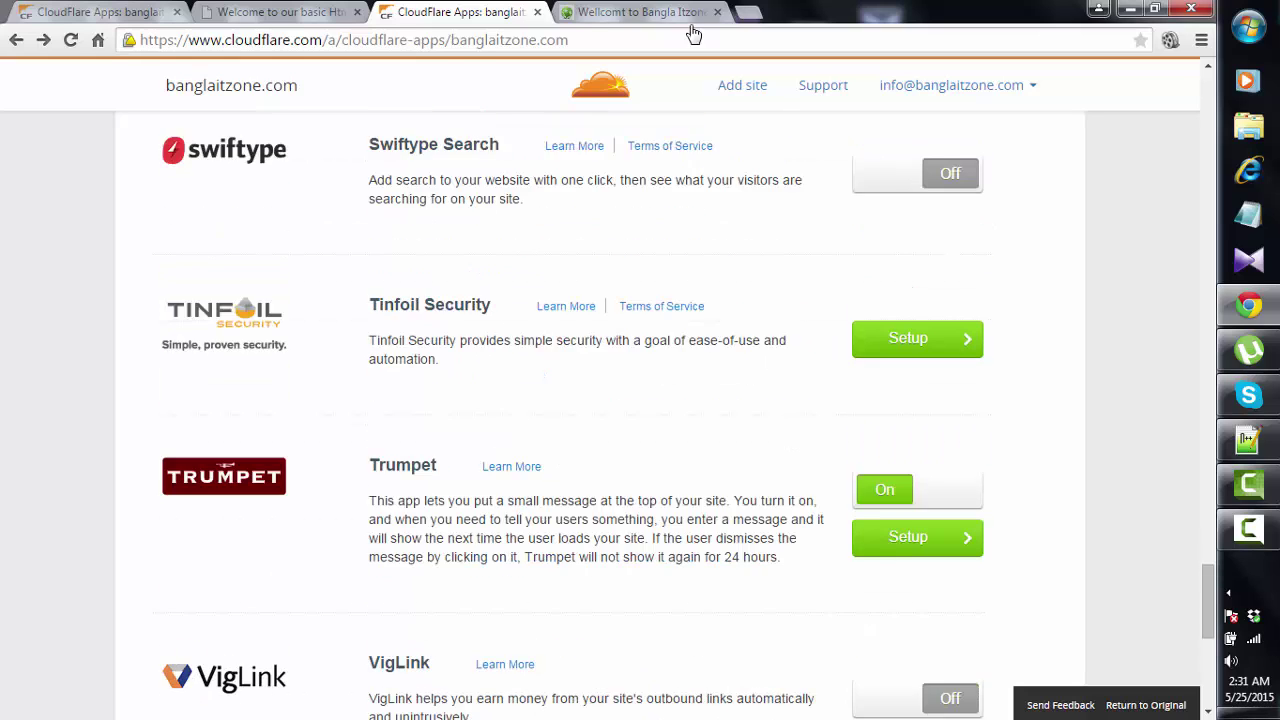
left_click(1034, 90)
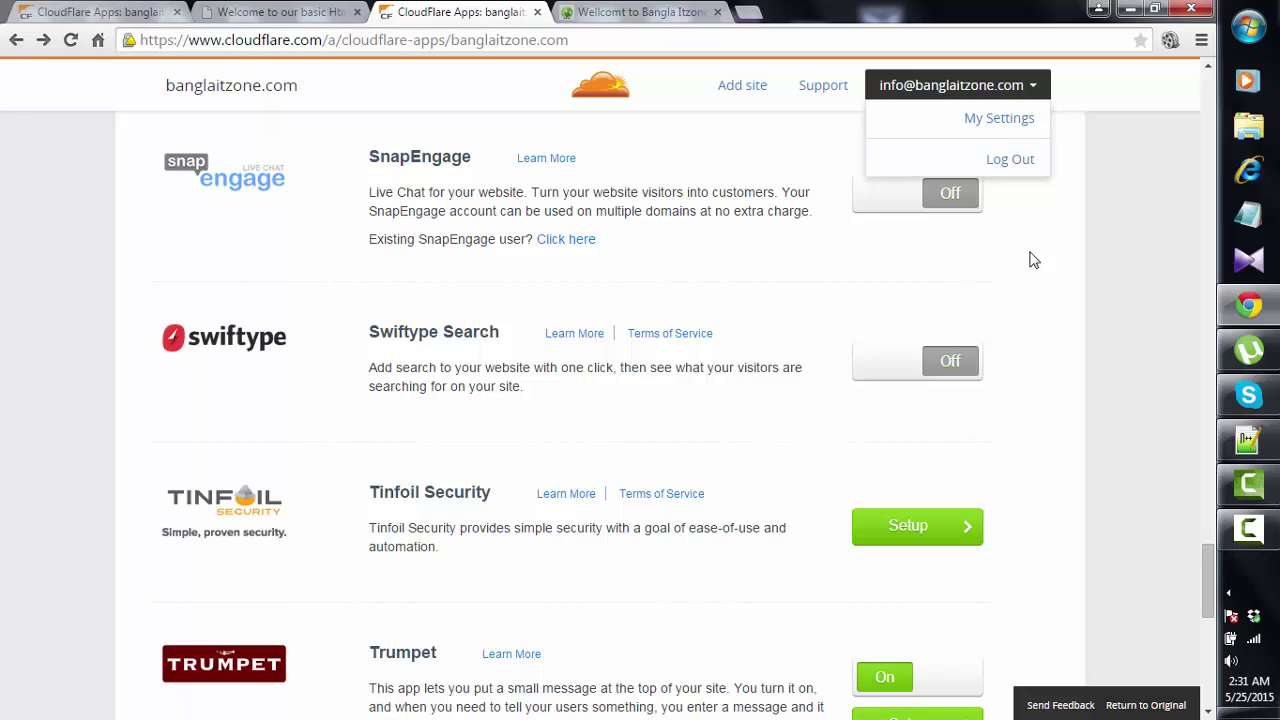
scroll(850, 535, "down", 2)
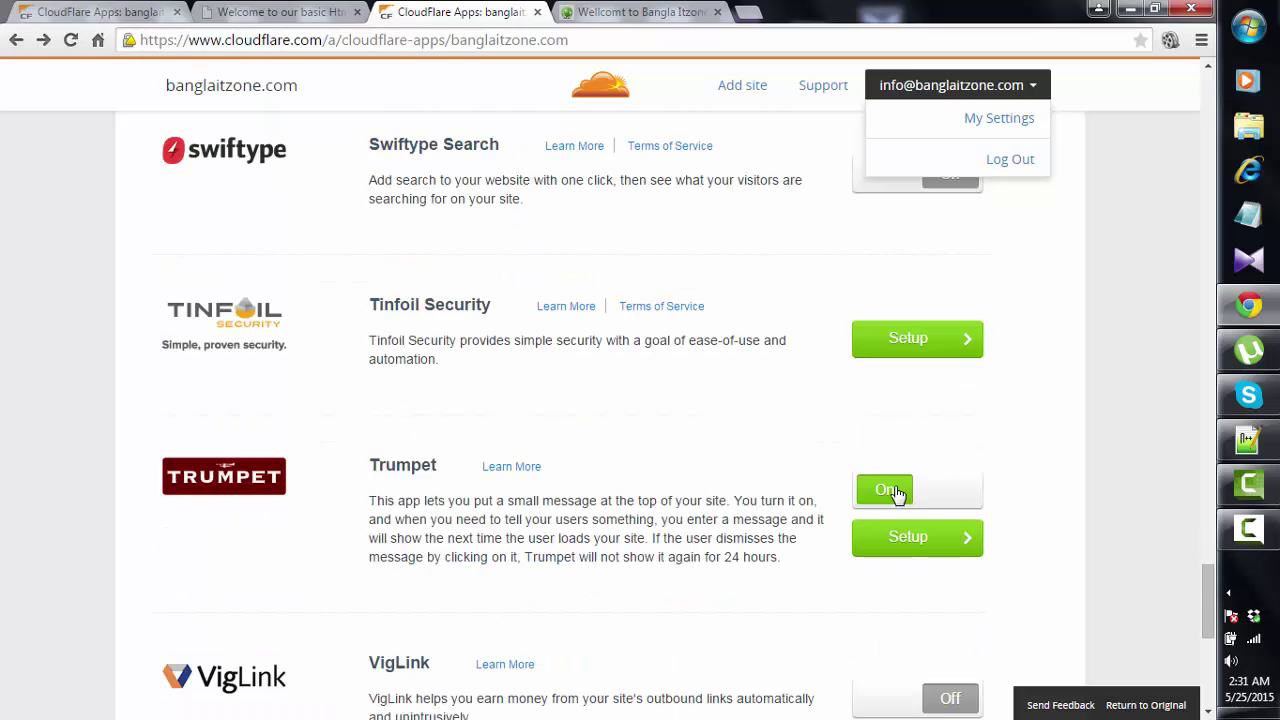
left_click(894, 494)
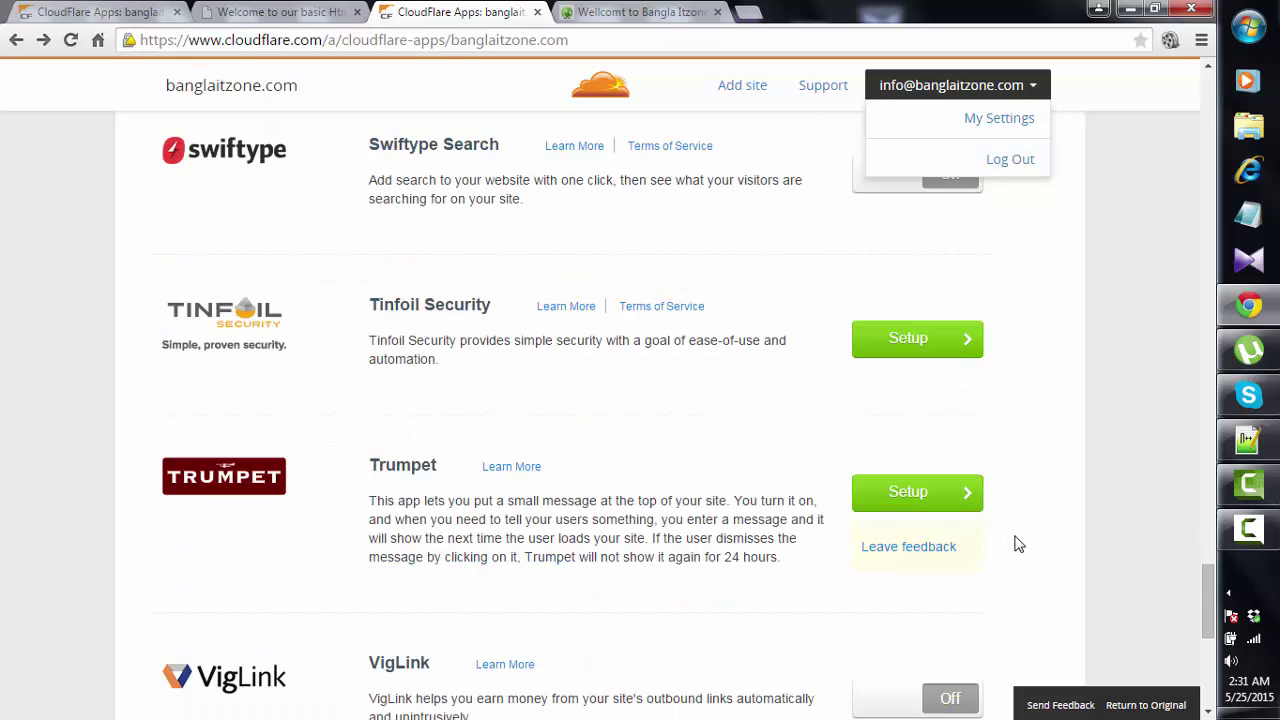
- Reload banglaitzone.com to see whether the banner has disappeared
left_click(648, 12)
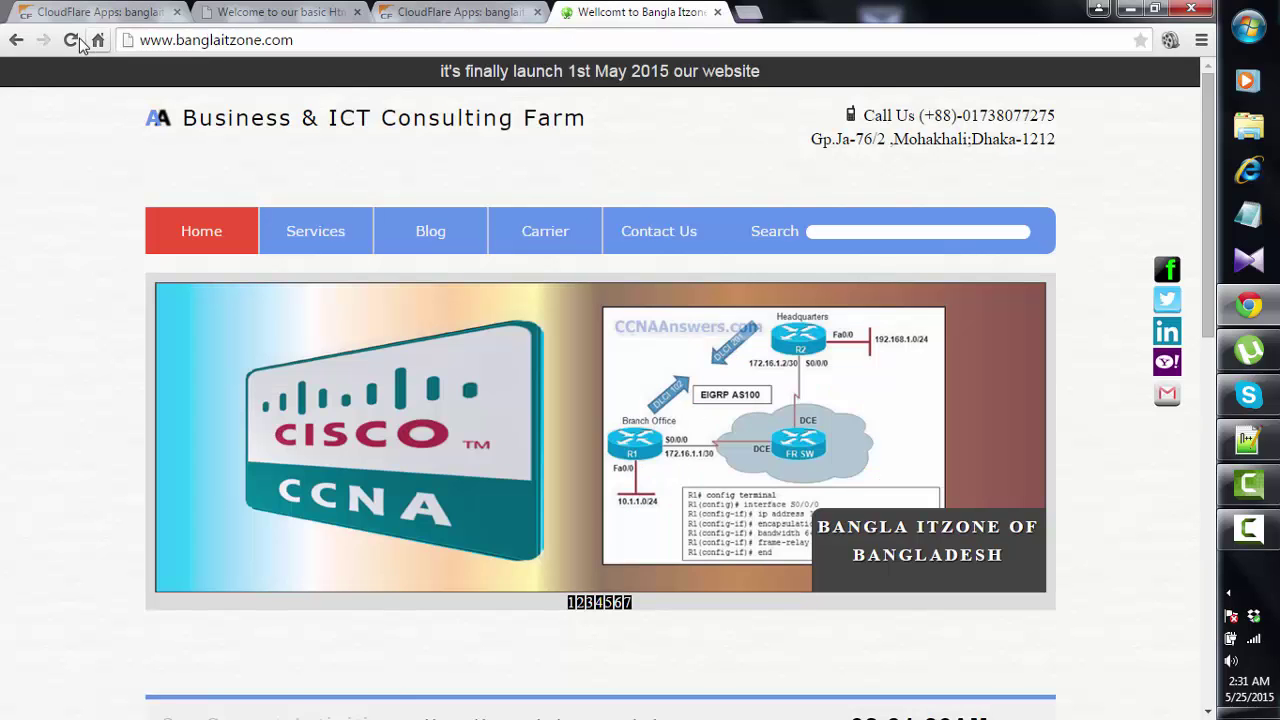
left_click(72, 40)
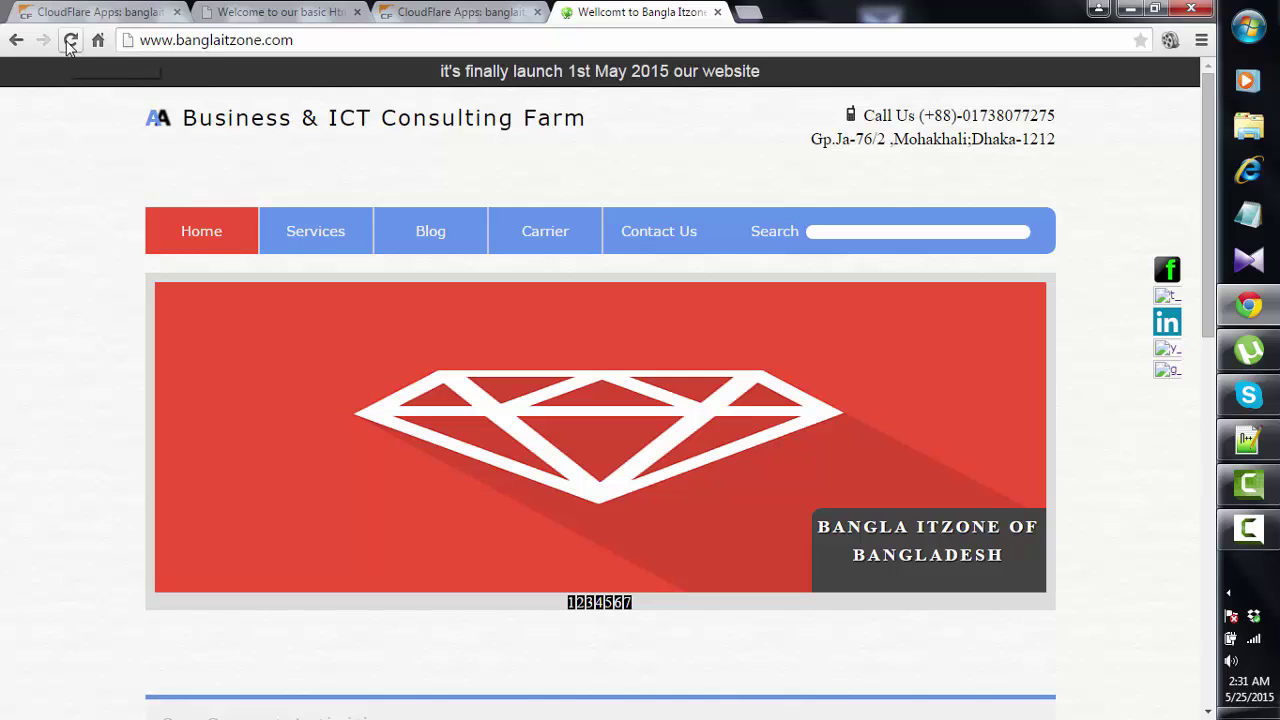
left_click(70, 42)
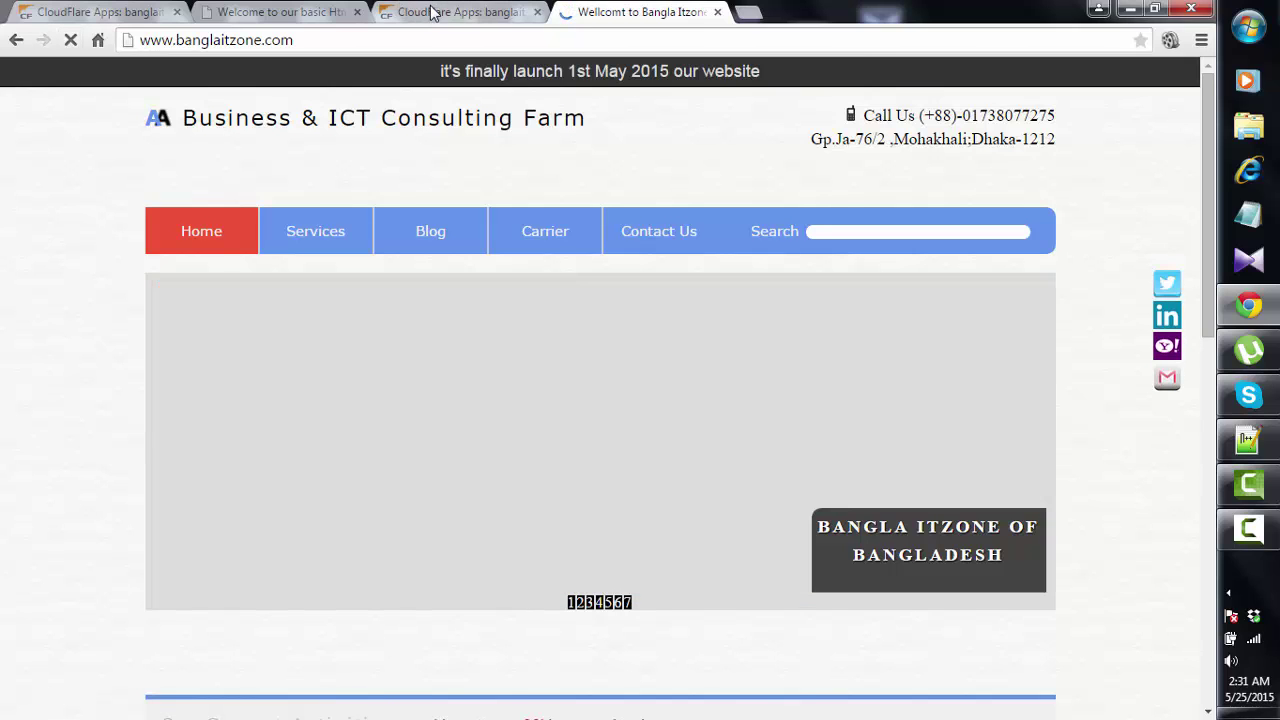
left_click(432, 12)
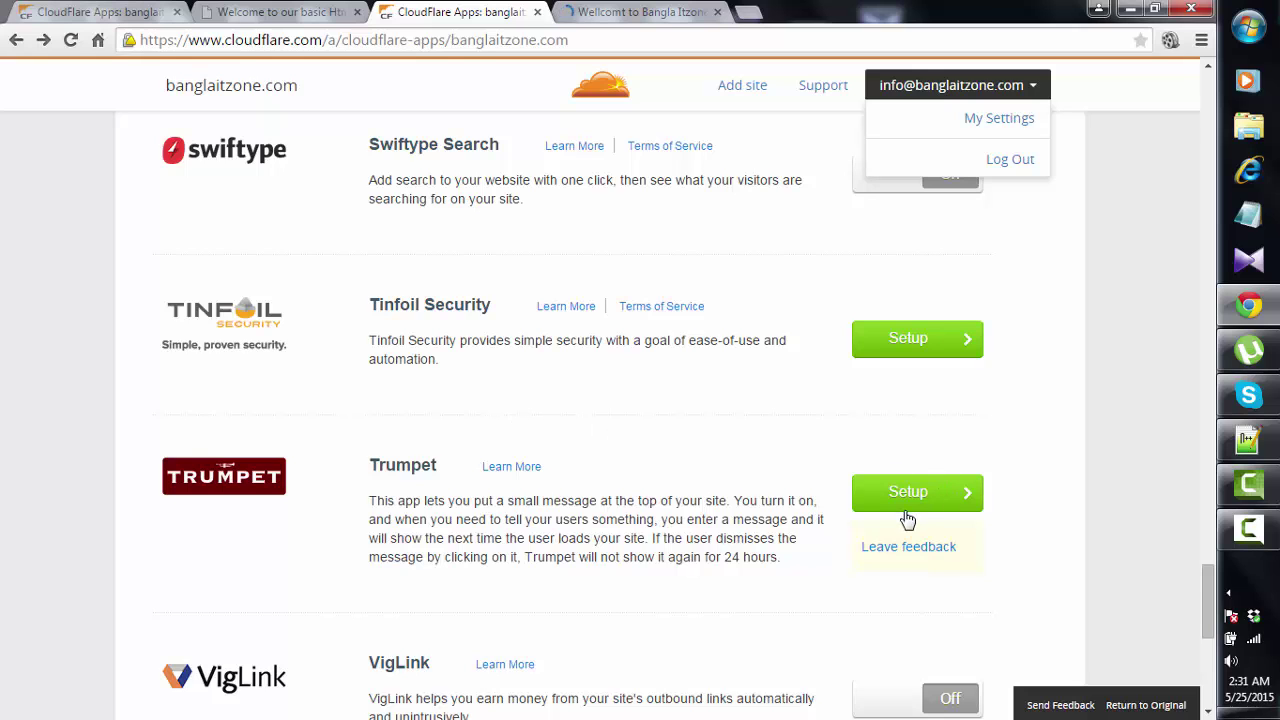
scroll(614, 394, "up", 3)
left_click(652, 13)
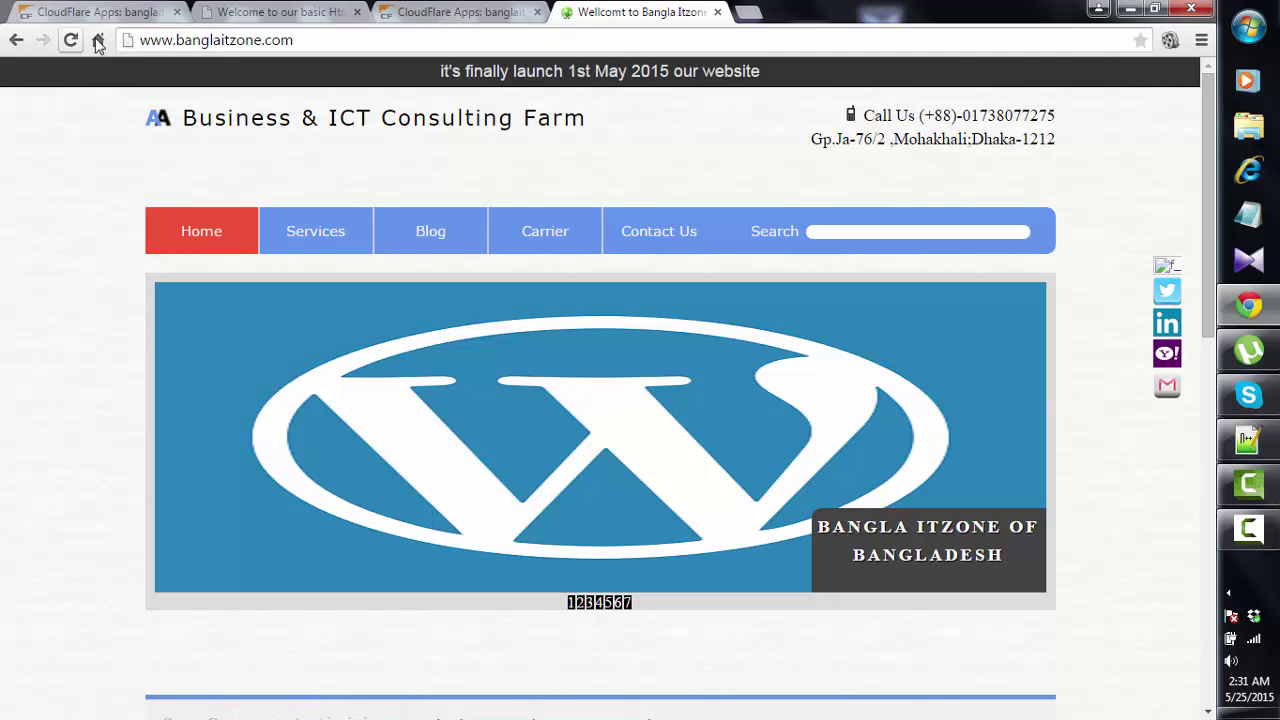
- Load banglaitzone.com fresh in a new browser tab
key("ctrl+t")
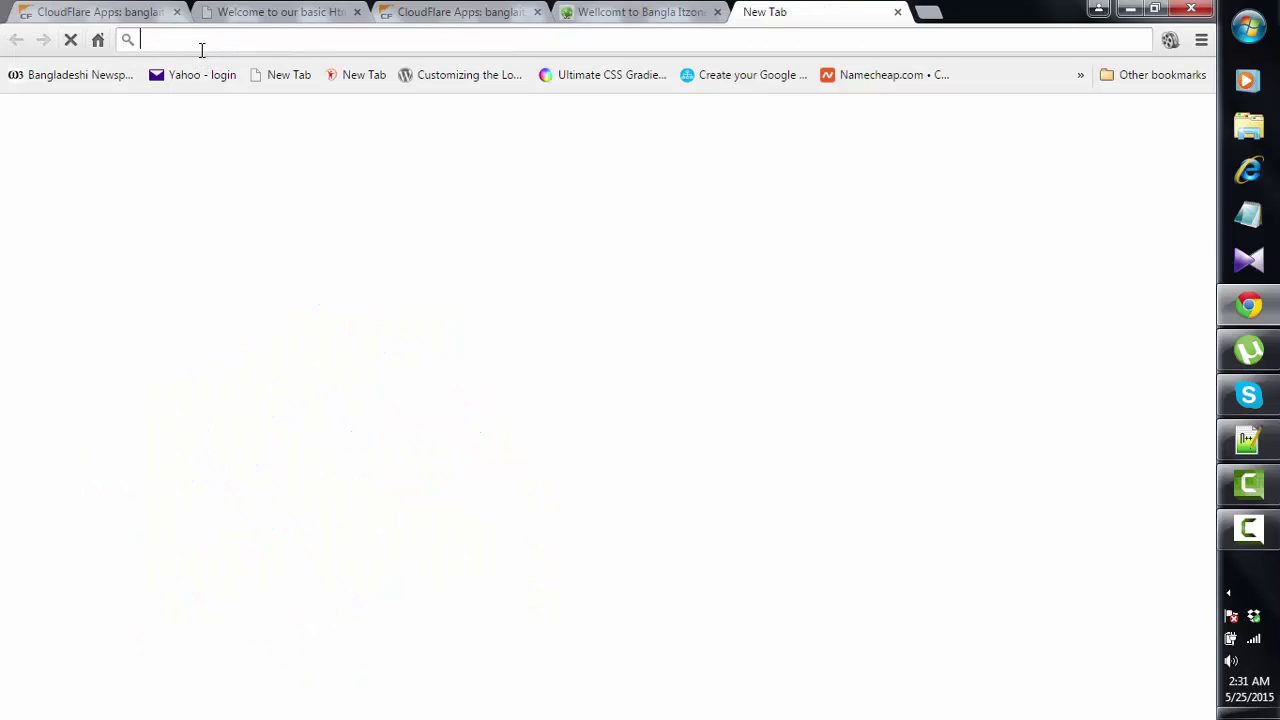
type("banglaitzone.com")
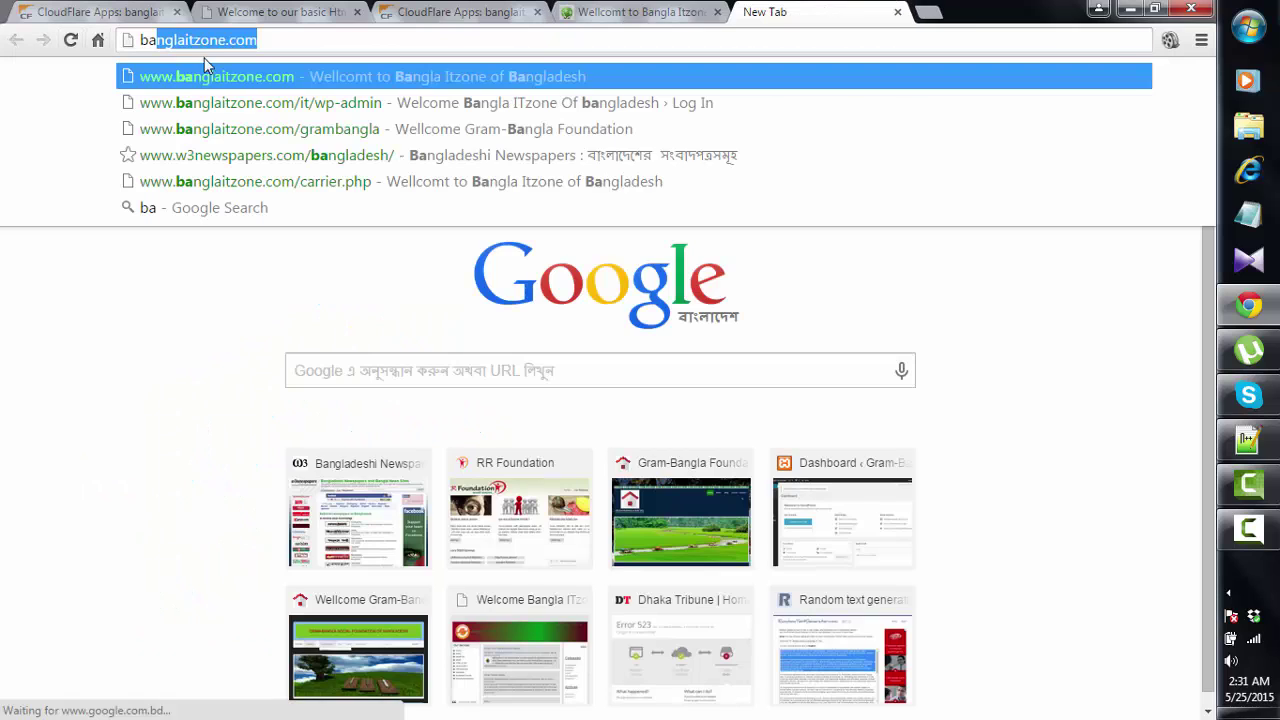
key("Return")
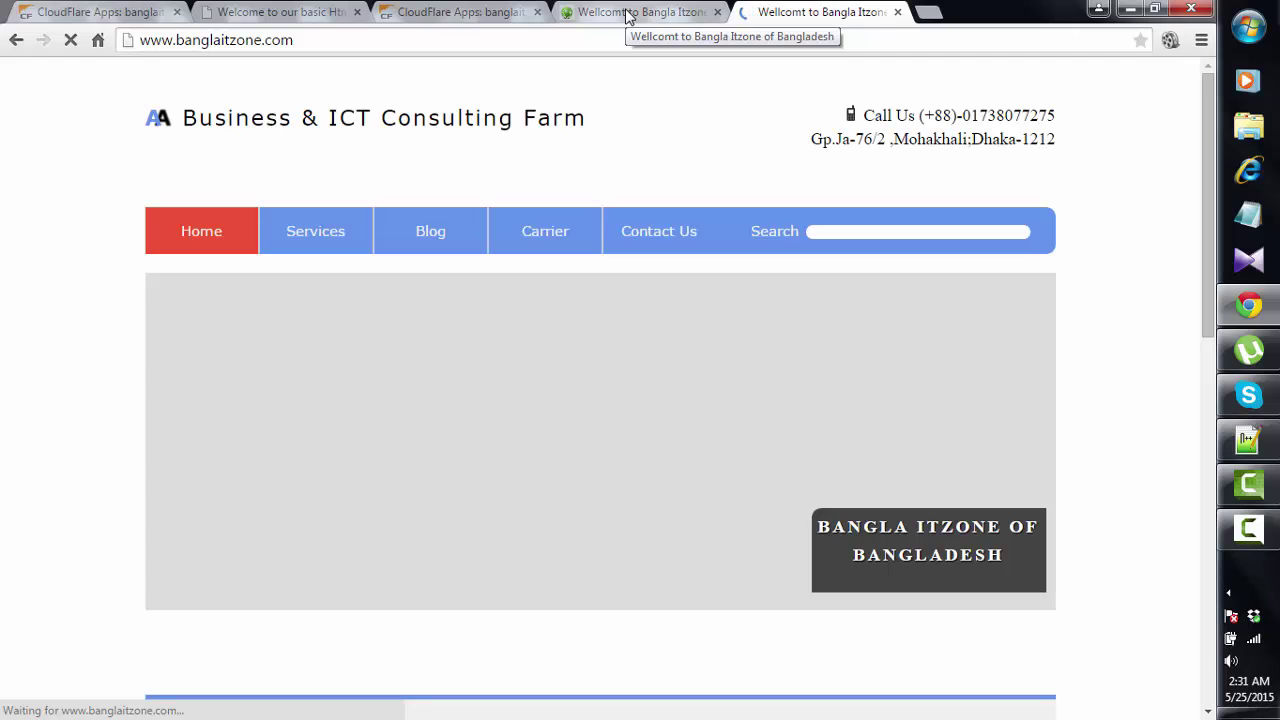
left_click(628, 14)
- Delete Trumpet's entire display text and save the app with an empty message
left_click(462, 14)
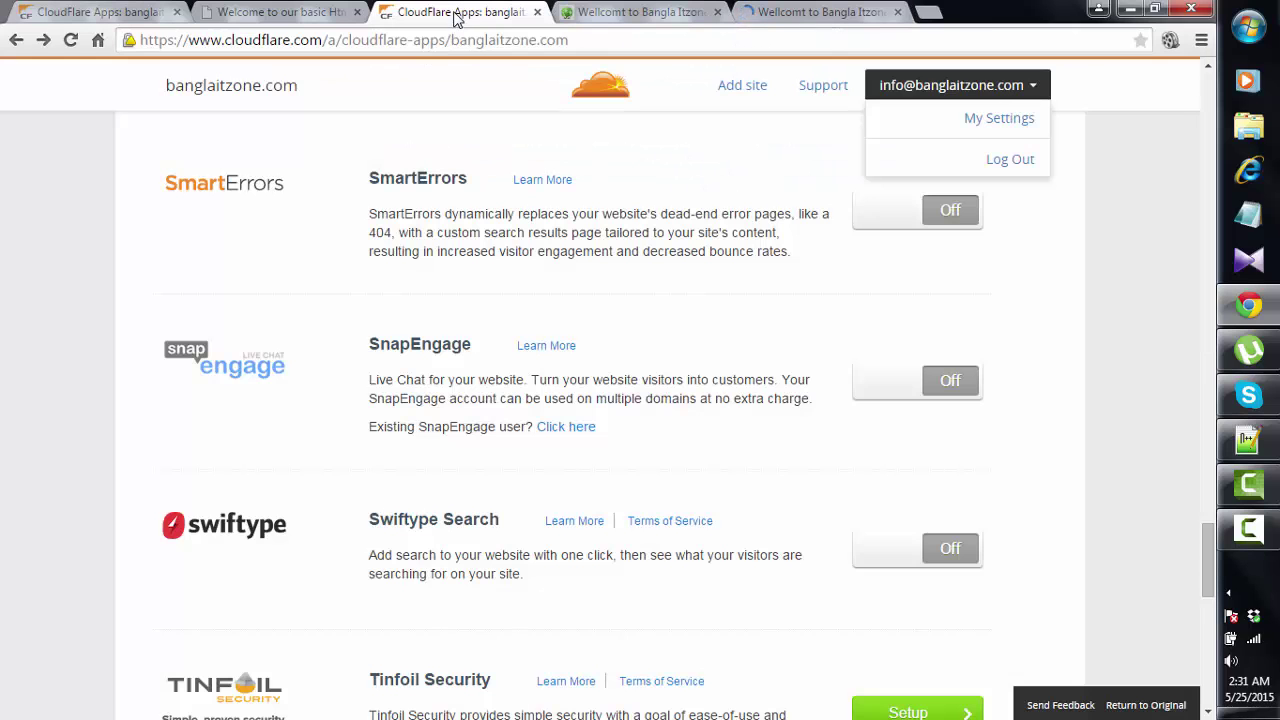
scroll(663, 446, "up", 2)
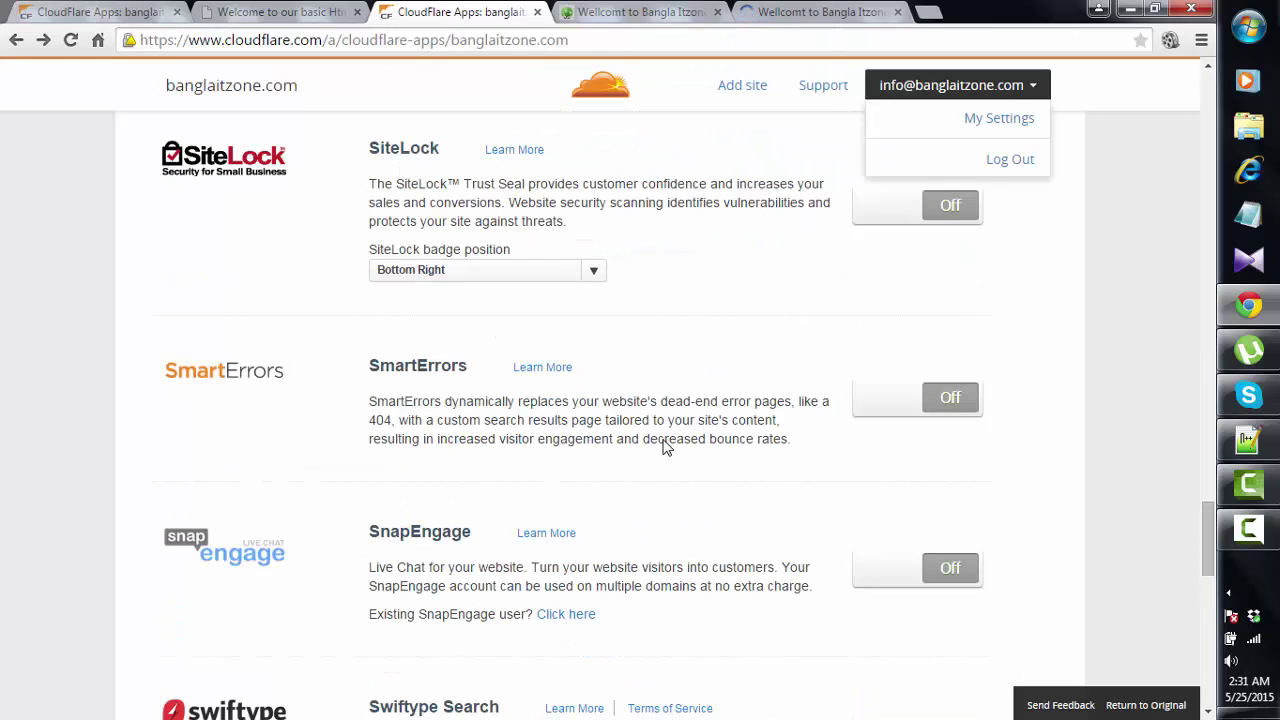
scroll(663, 446, "down", 4)
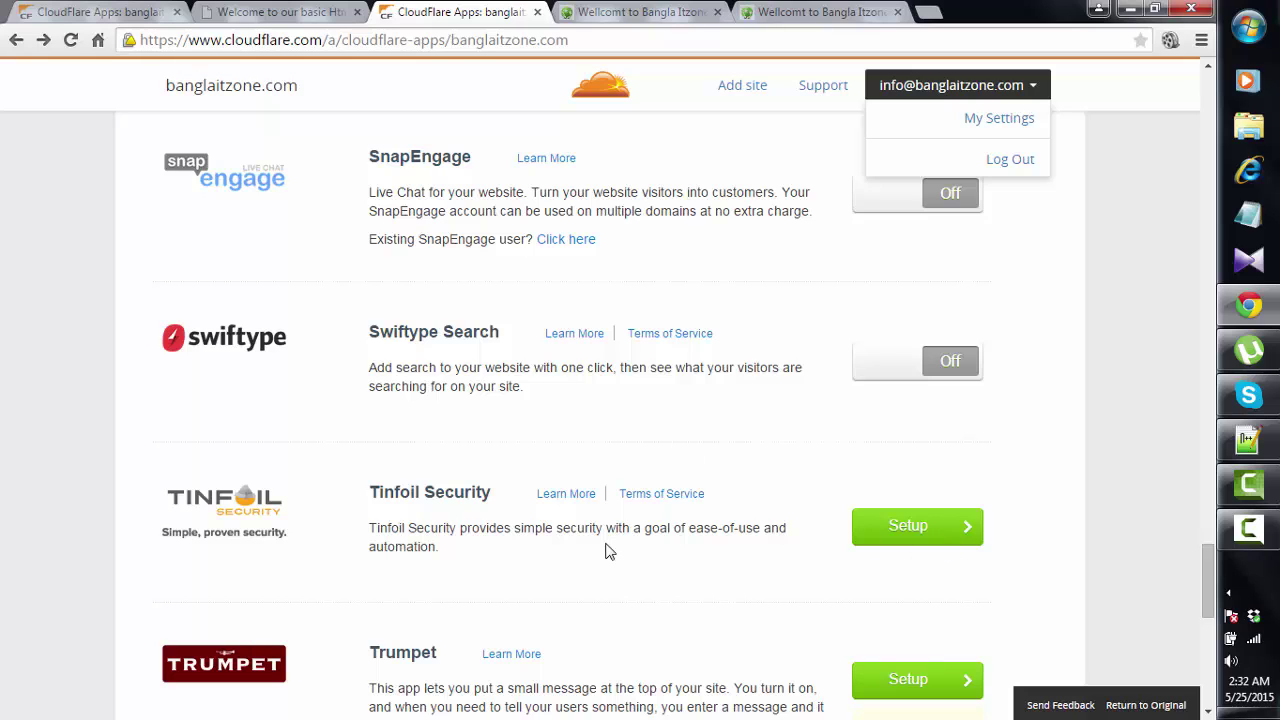
scroll(606, 549, "down", 2)
left_click(932, 497)
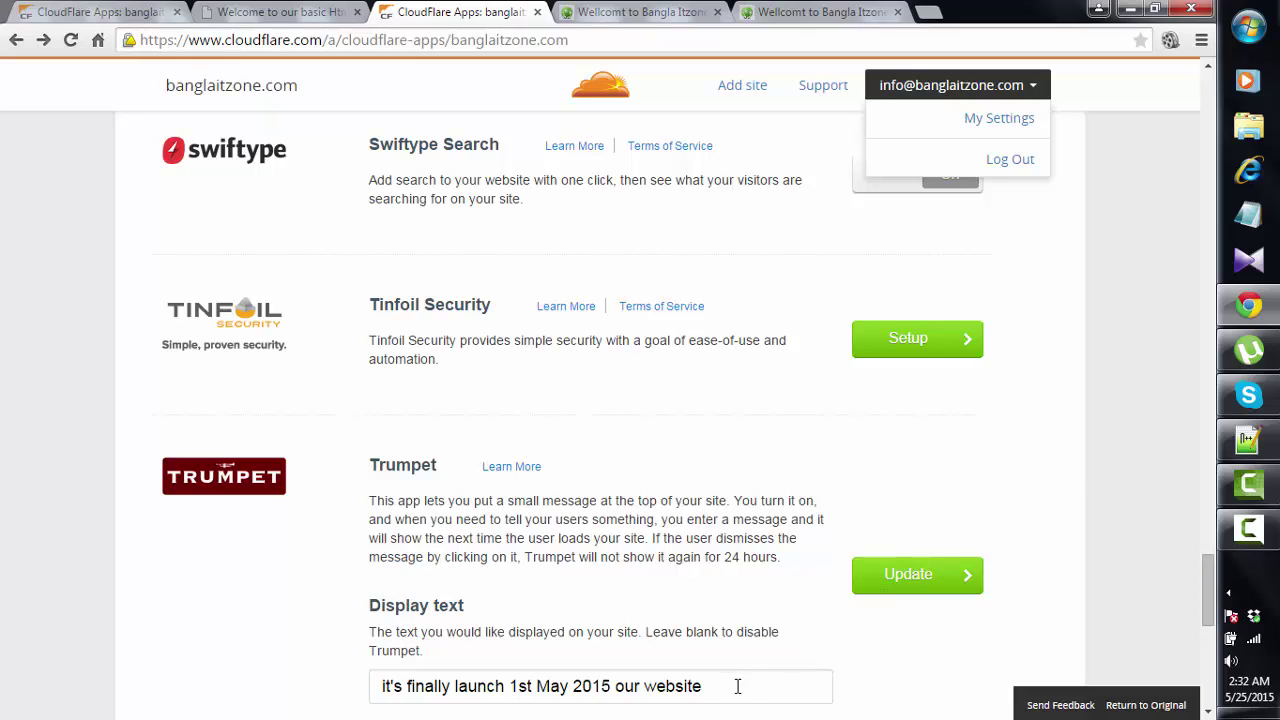
left_click_drag(737, 686, 314, 669)
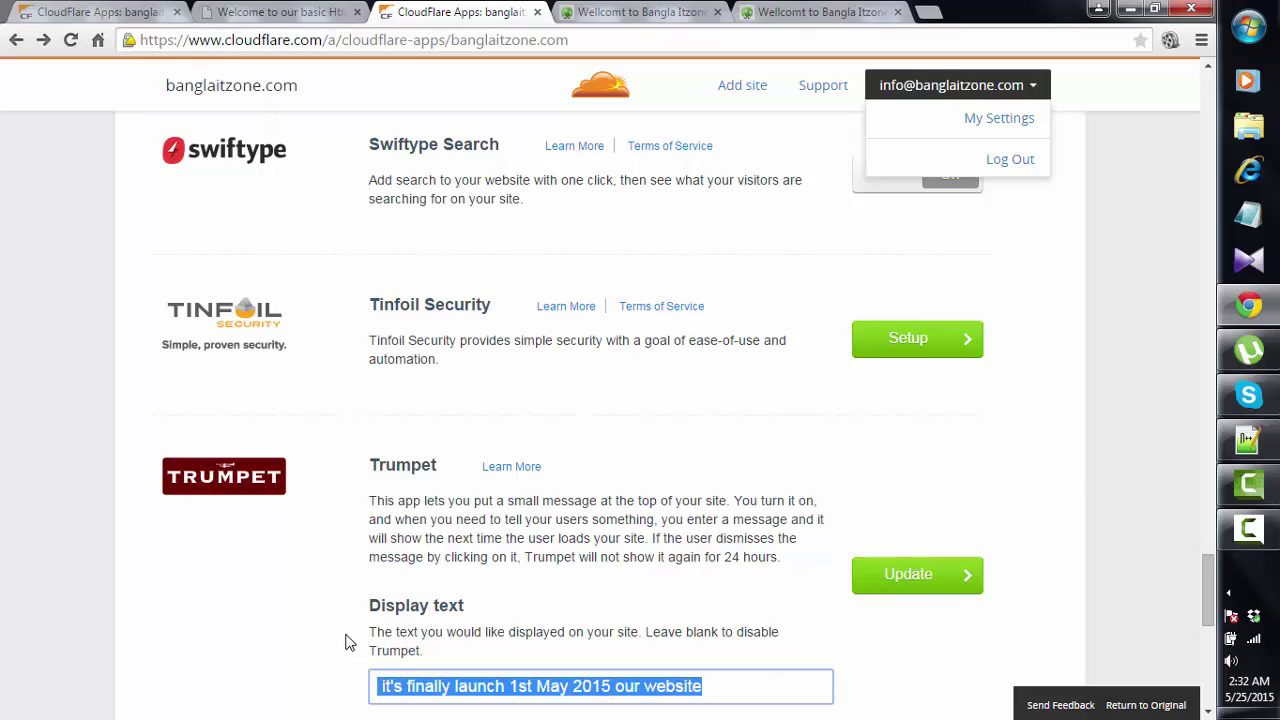
key("BackSpace")
left_click(928, 588)
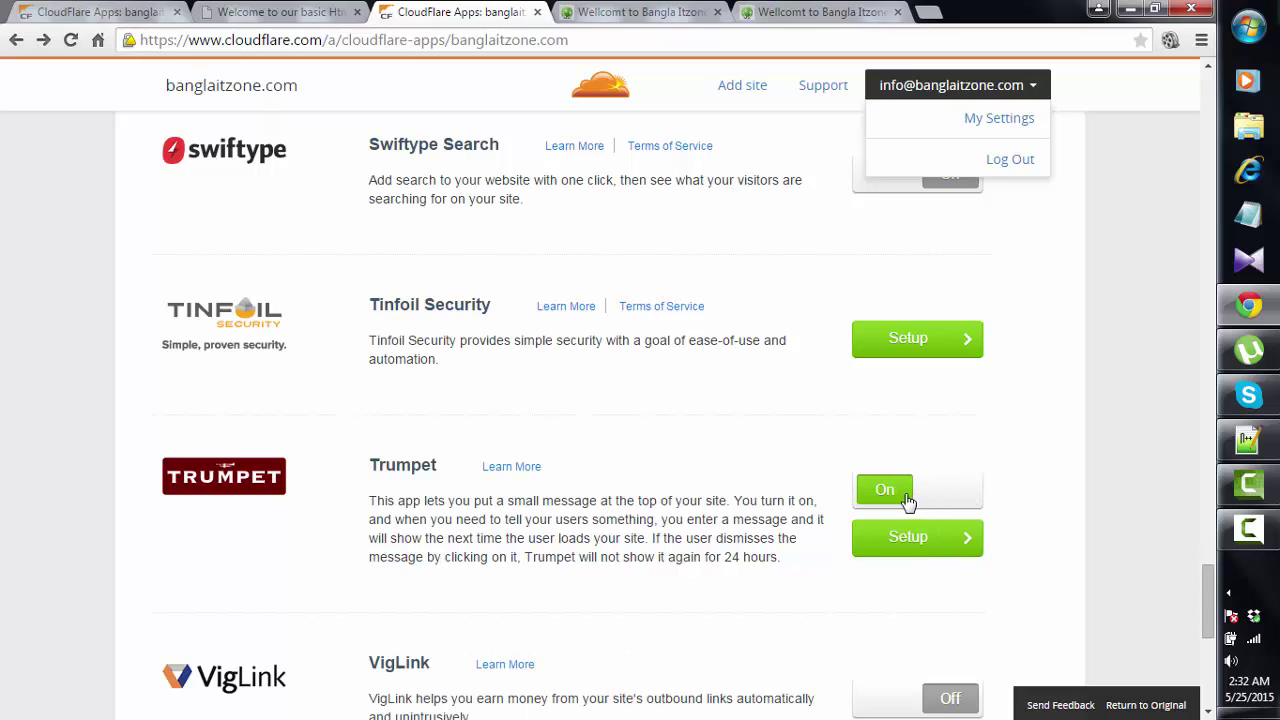
- Turn Trumpet off, then reload both the Apps page and banglaitzone.com
left_click(910, 502)
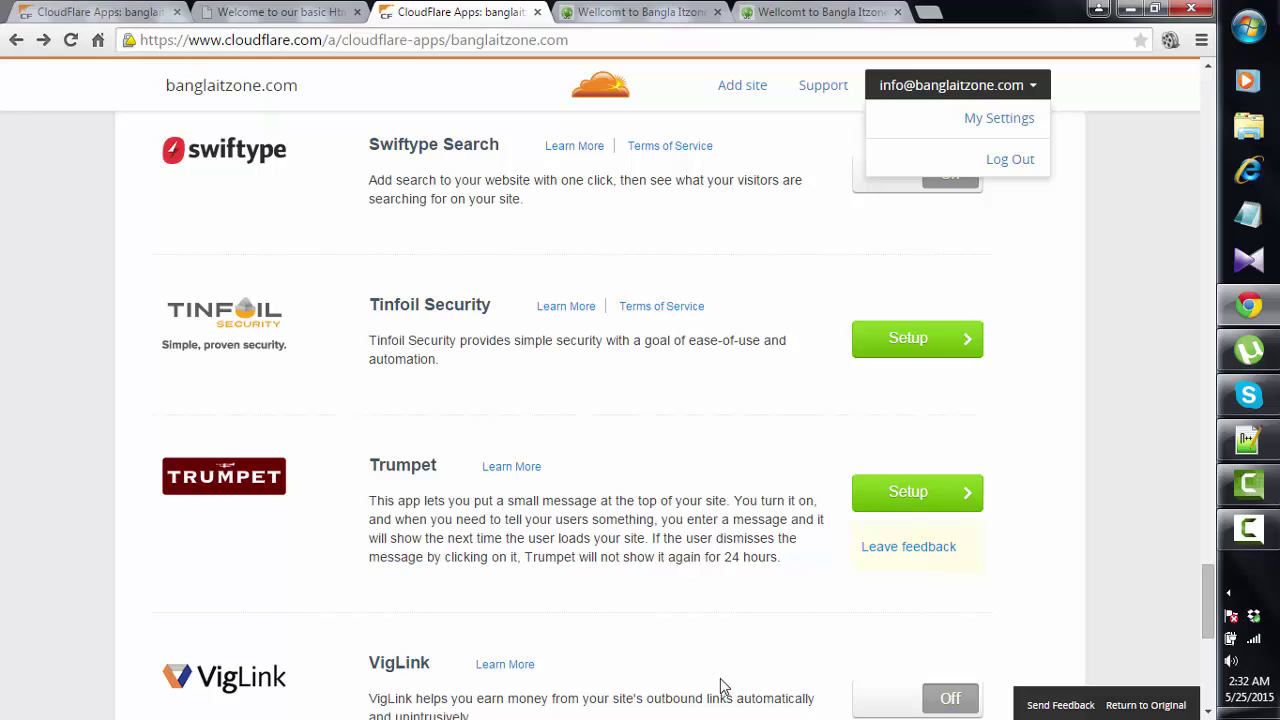
left_click(70, 40)
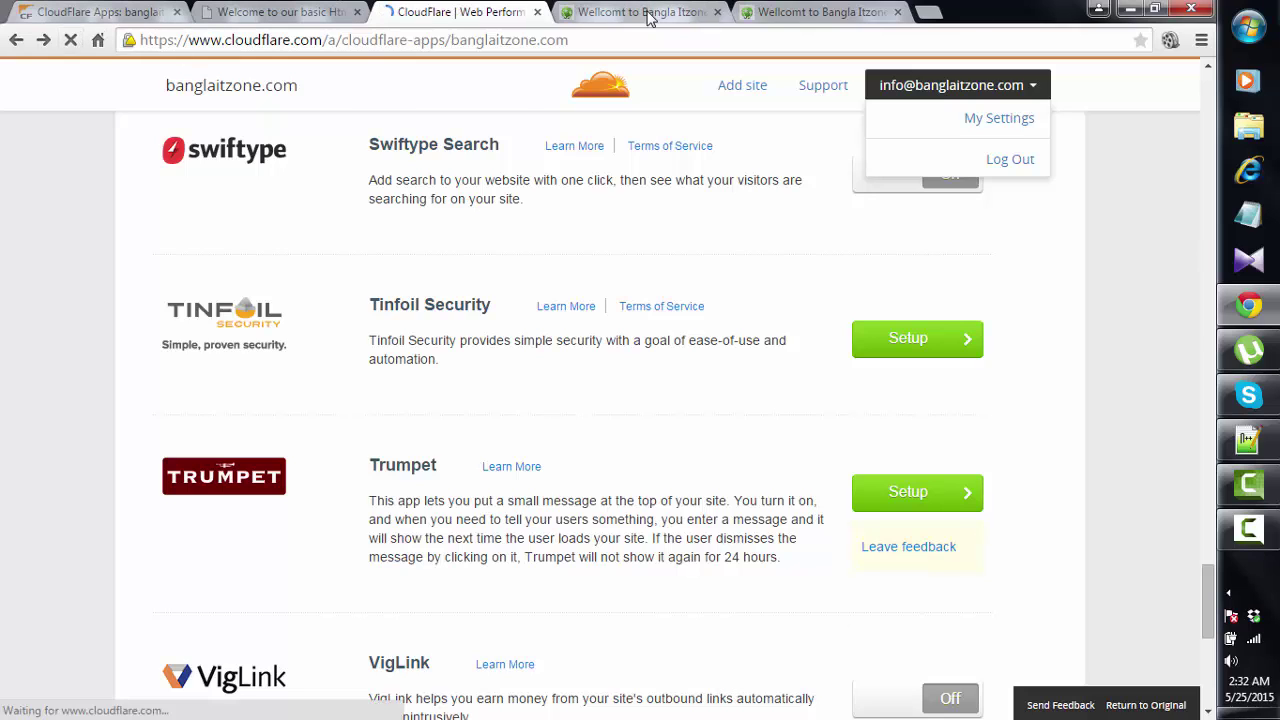
left_click(648, 12)
left_click(72, 40)
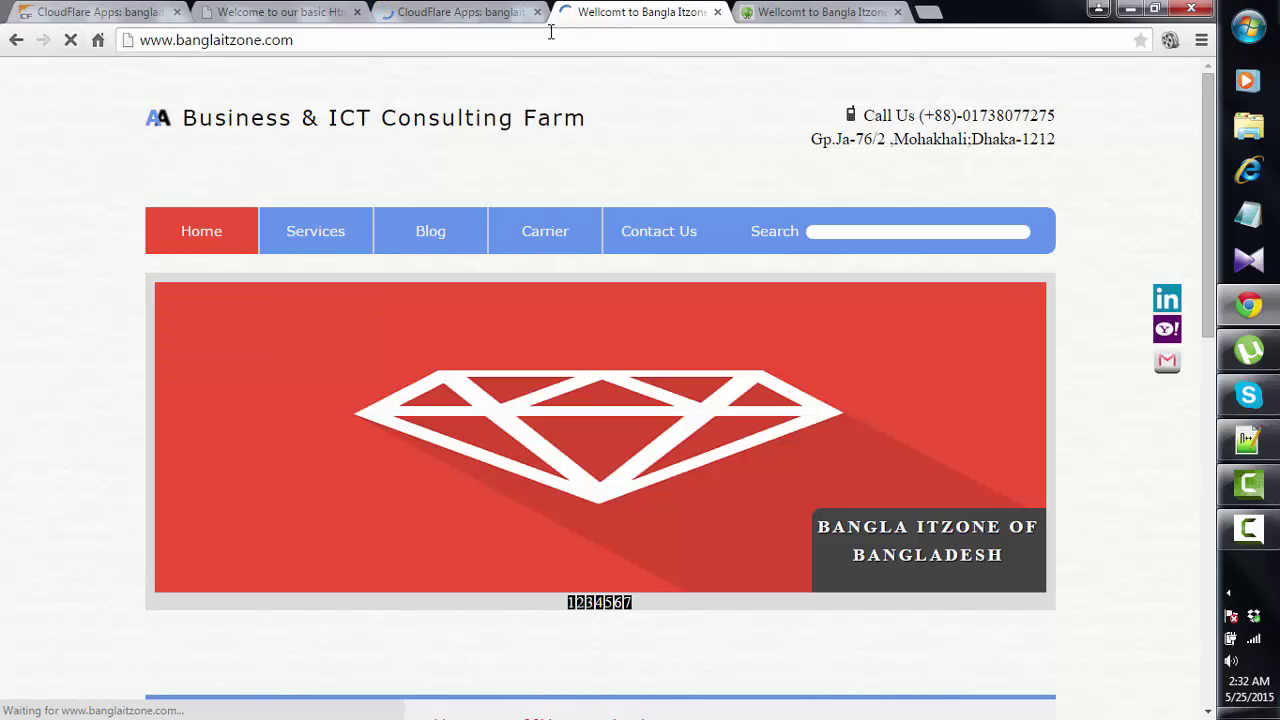
left_click(486, 14)
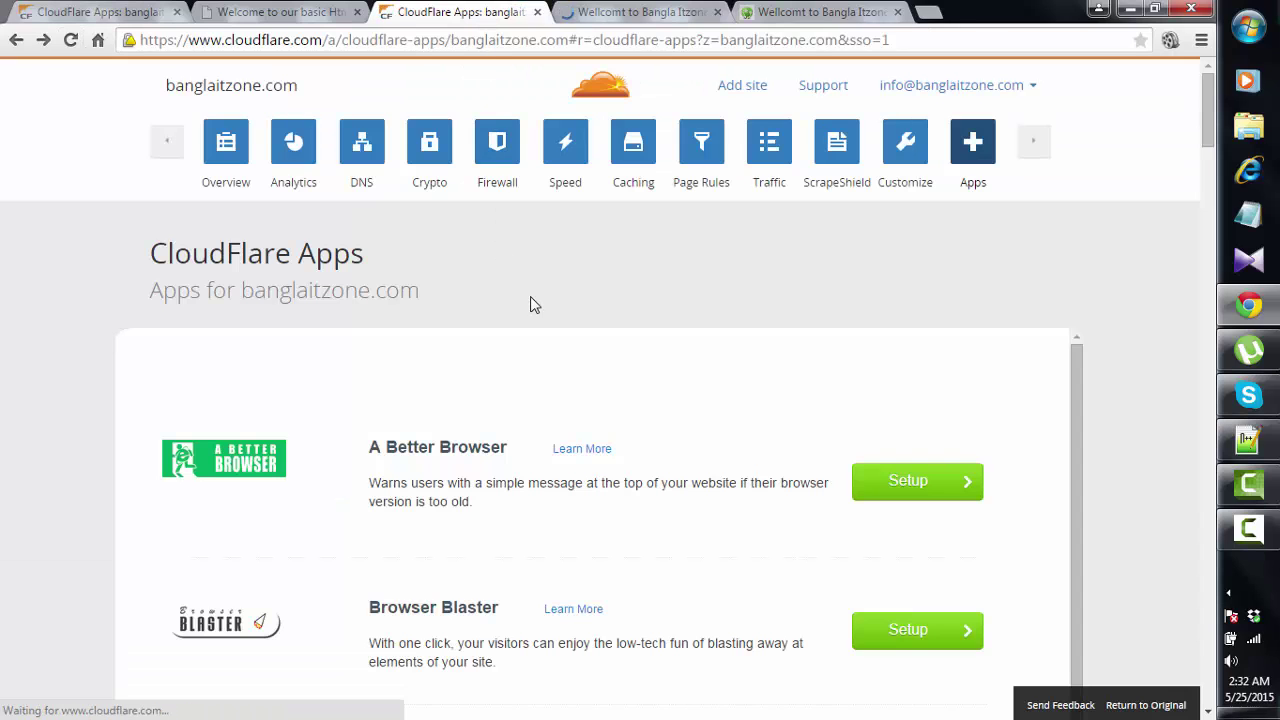
- Log out of CloudFlare and enter the account e-mail on the login page
left_click(1030, 90)
left_click(1012, 160)
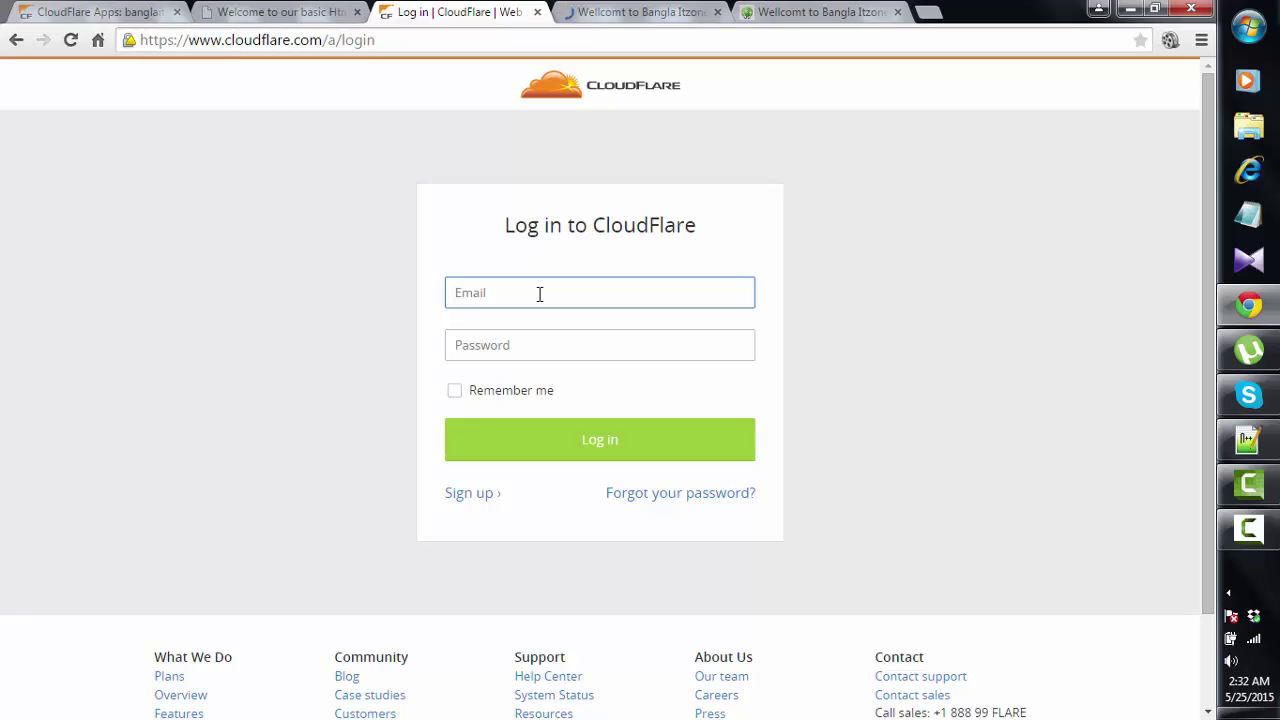
left_click(539, 294)
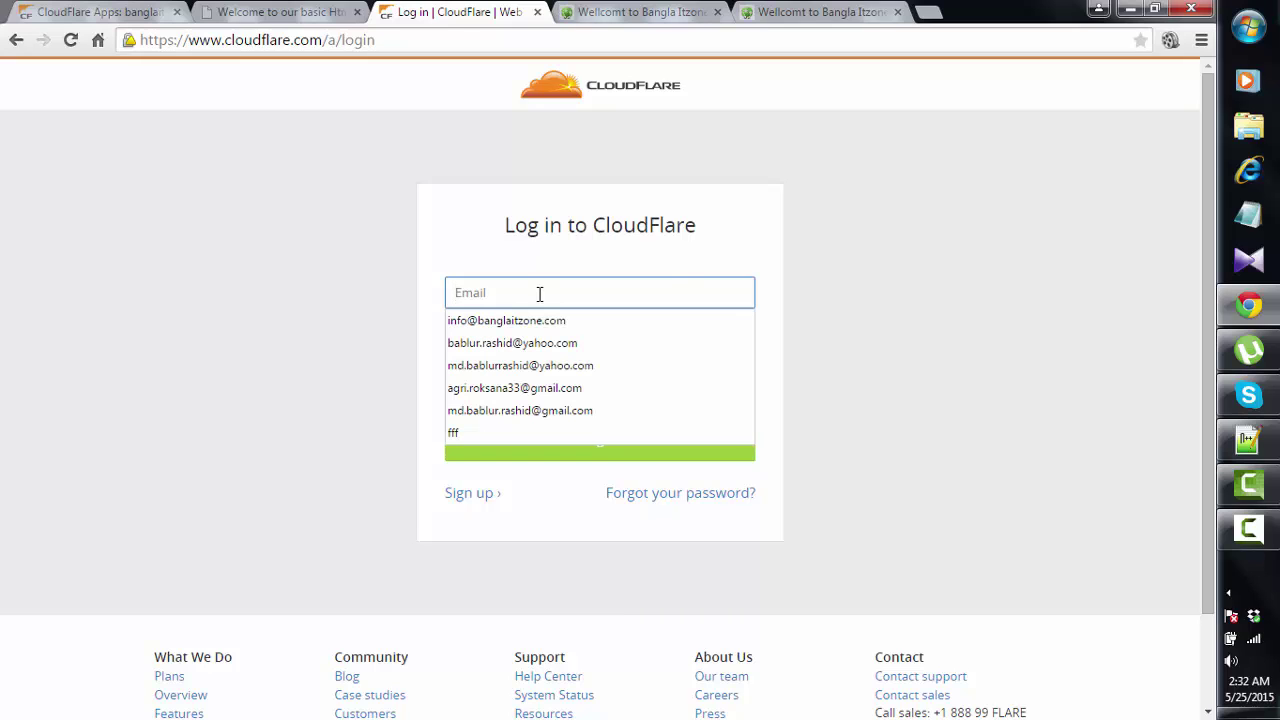
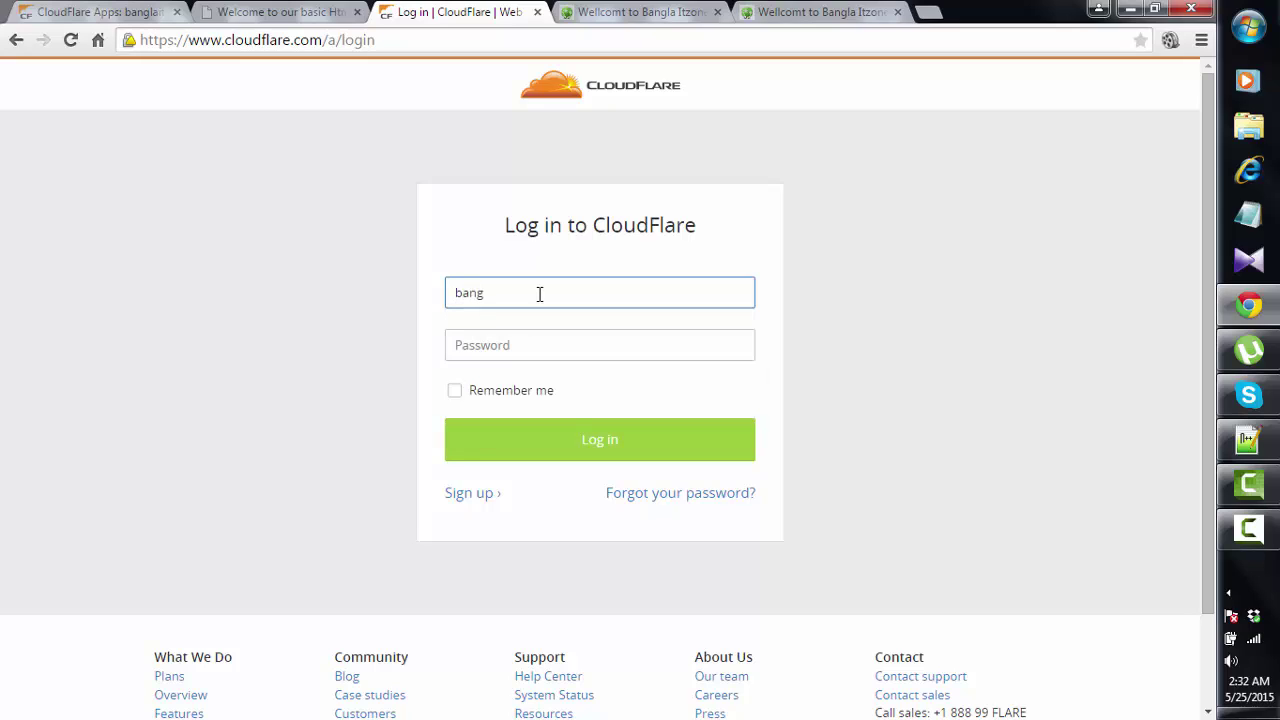
- Cut the e-mail address from the login field and go to the Sign up page
left_click_drag(674, 292, 429, 294)
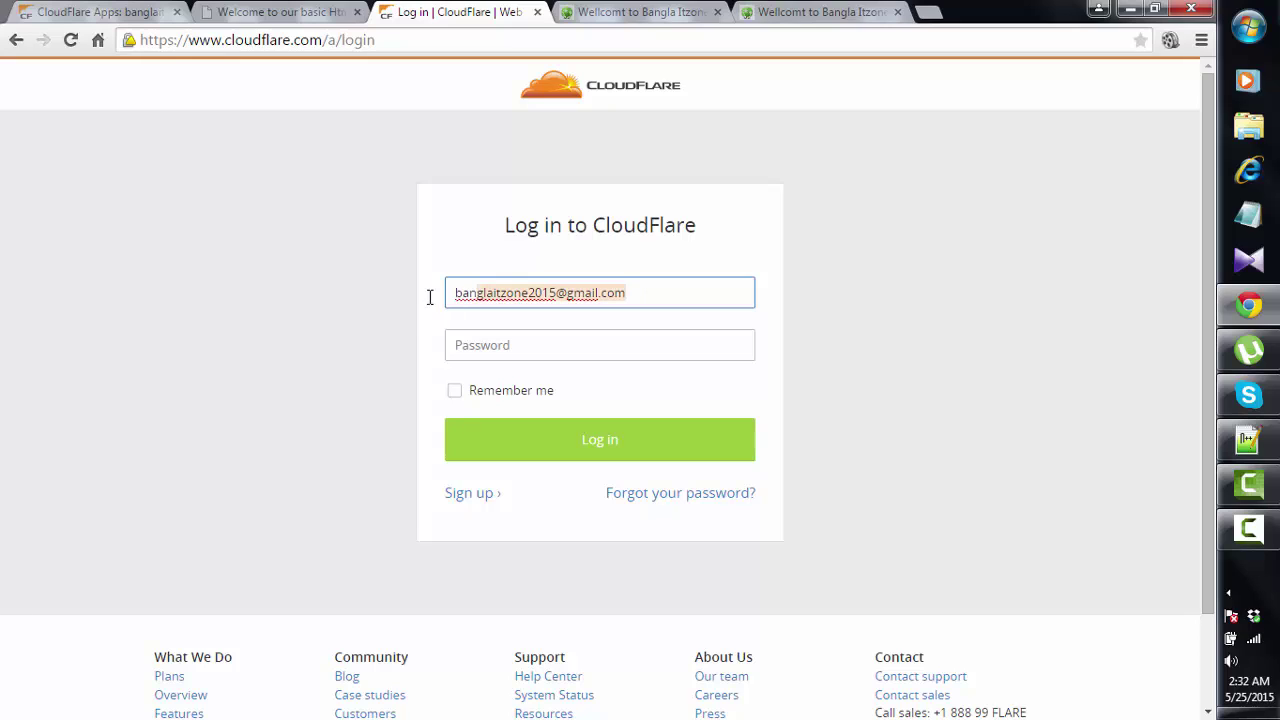
right_click(502, 294)
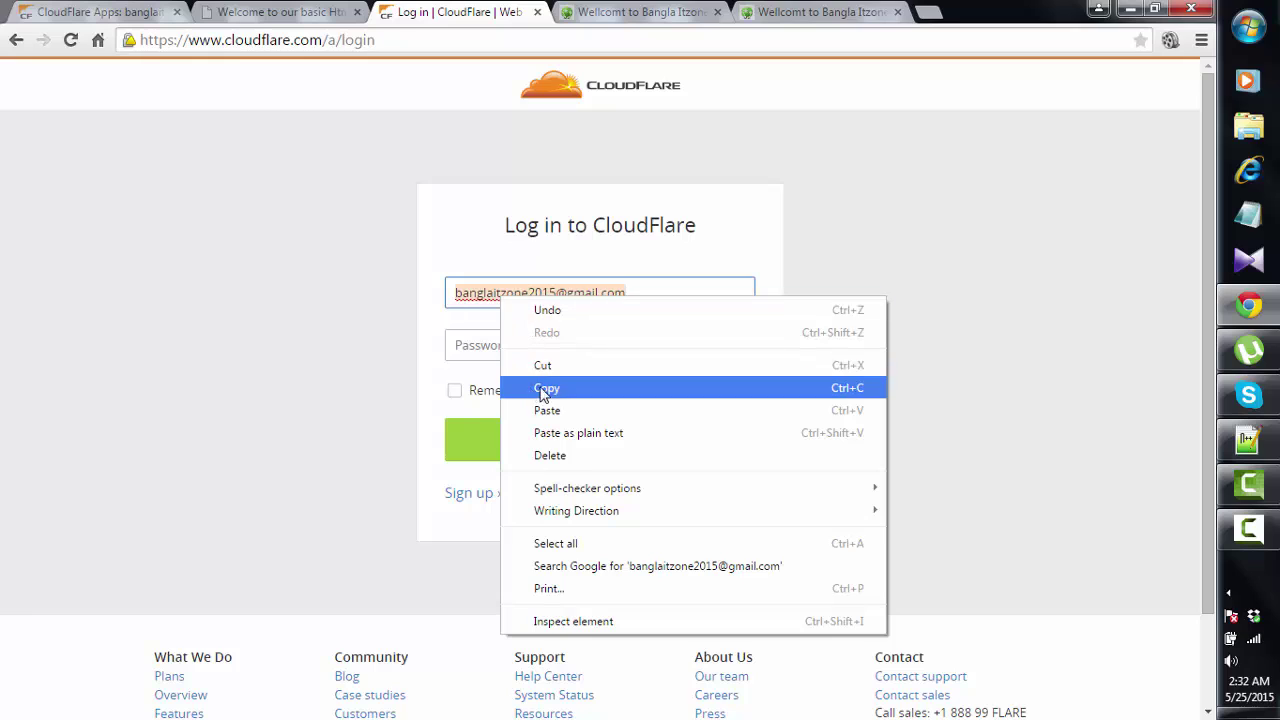
left_click(551, 366)
left_click(483, 494)
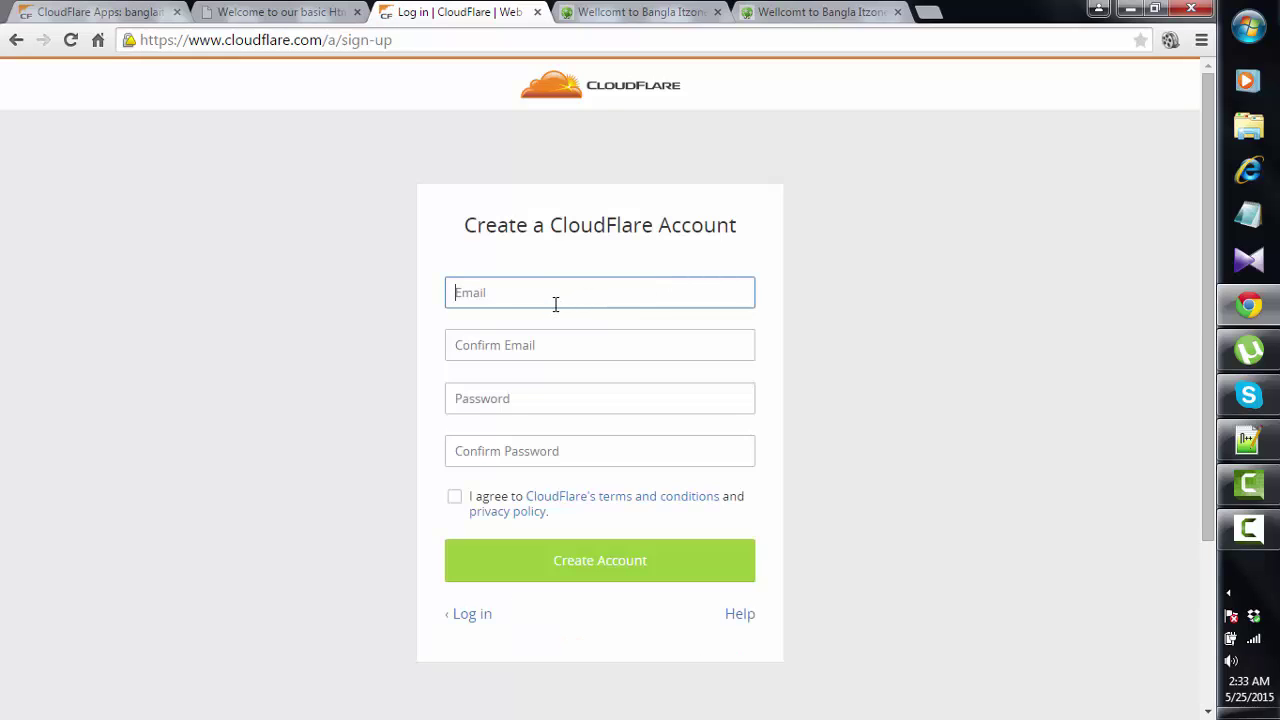
- Paste the e-mail into both e-mail fields and enter a password
key("ctrl+v")
left_click(517, 345)
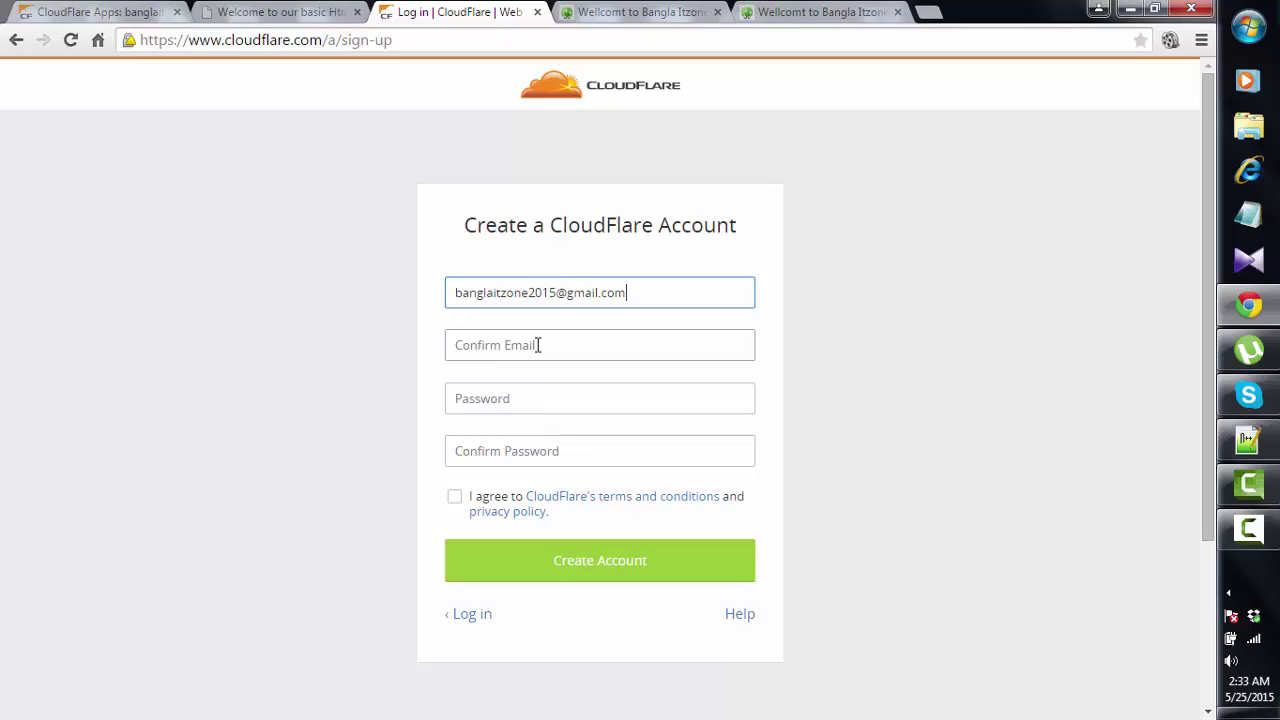
key("ctrl+v")
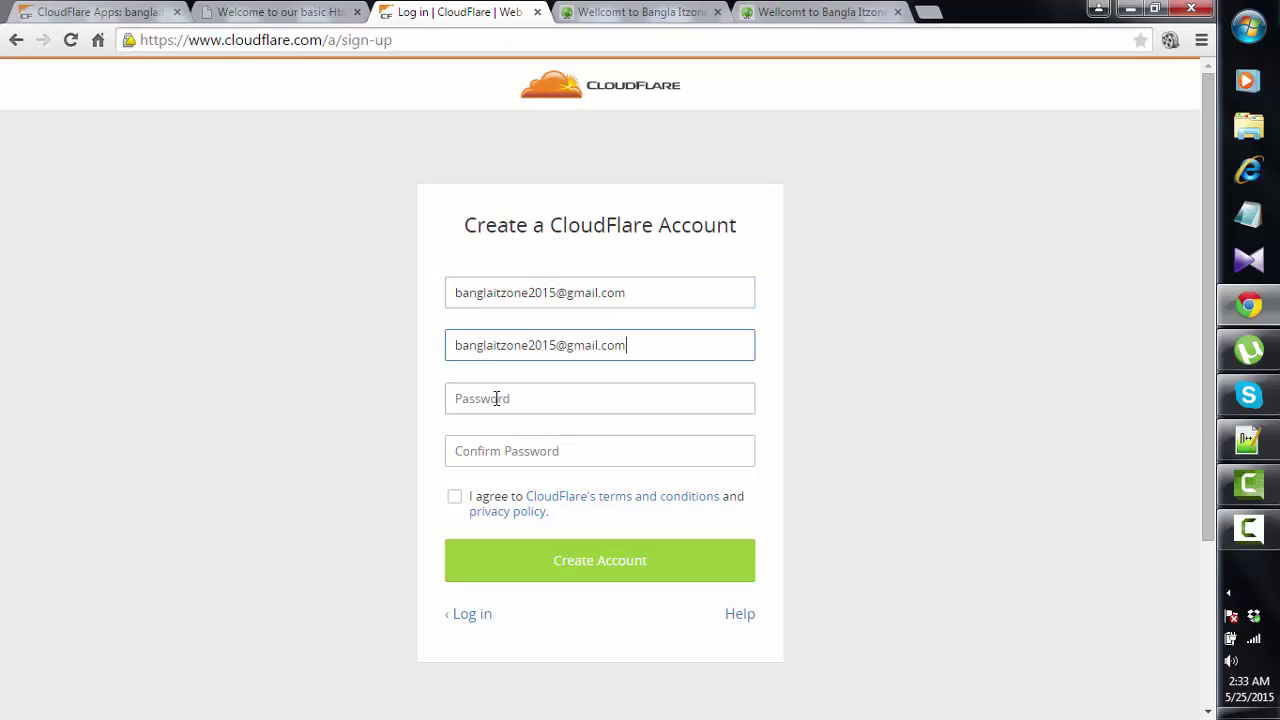
left_click(497, 398)
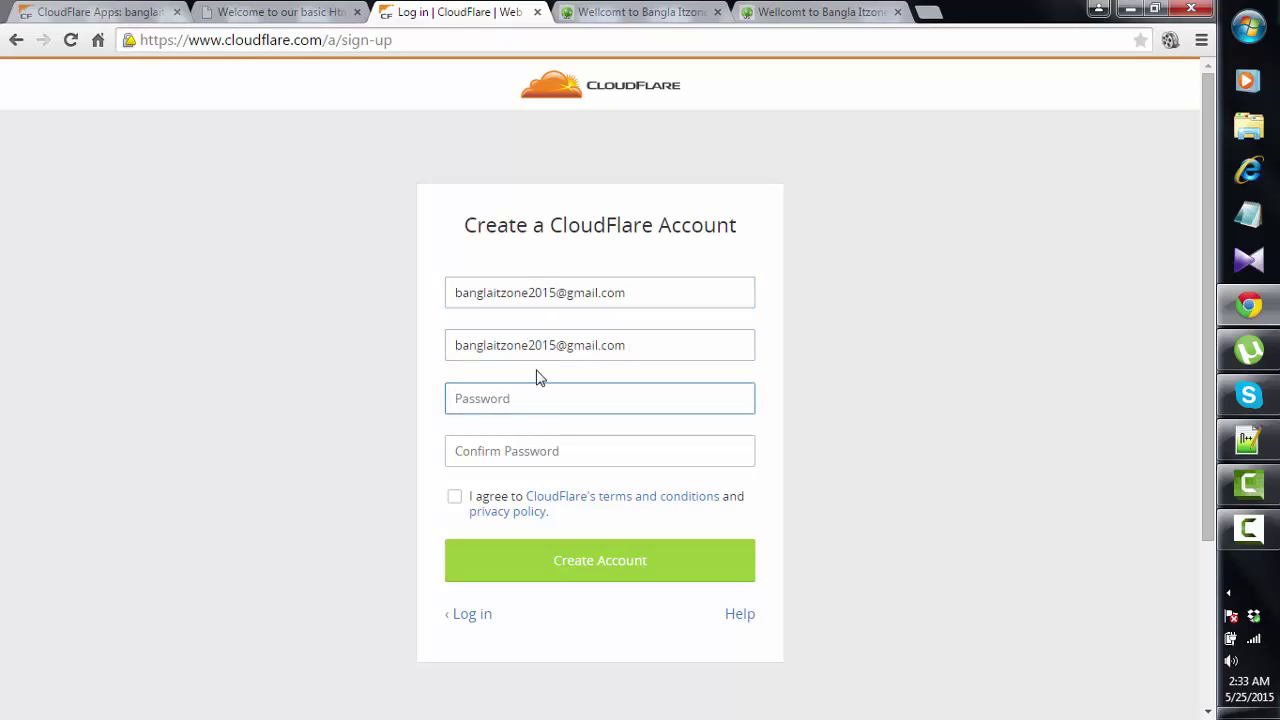
type("••••••")
key("Return")
- Confirm the password, accept the terms of service, and create the account
left_click(583, 451)
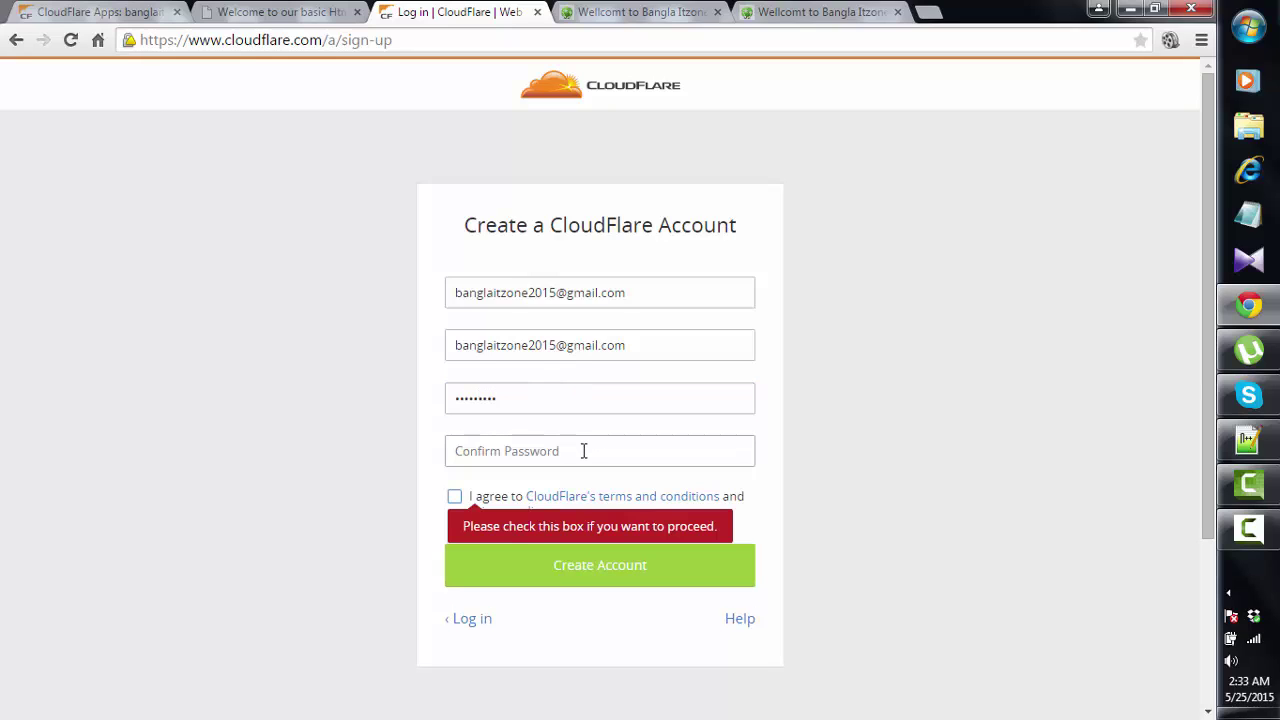
type("•")
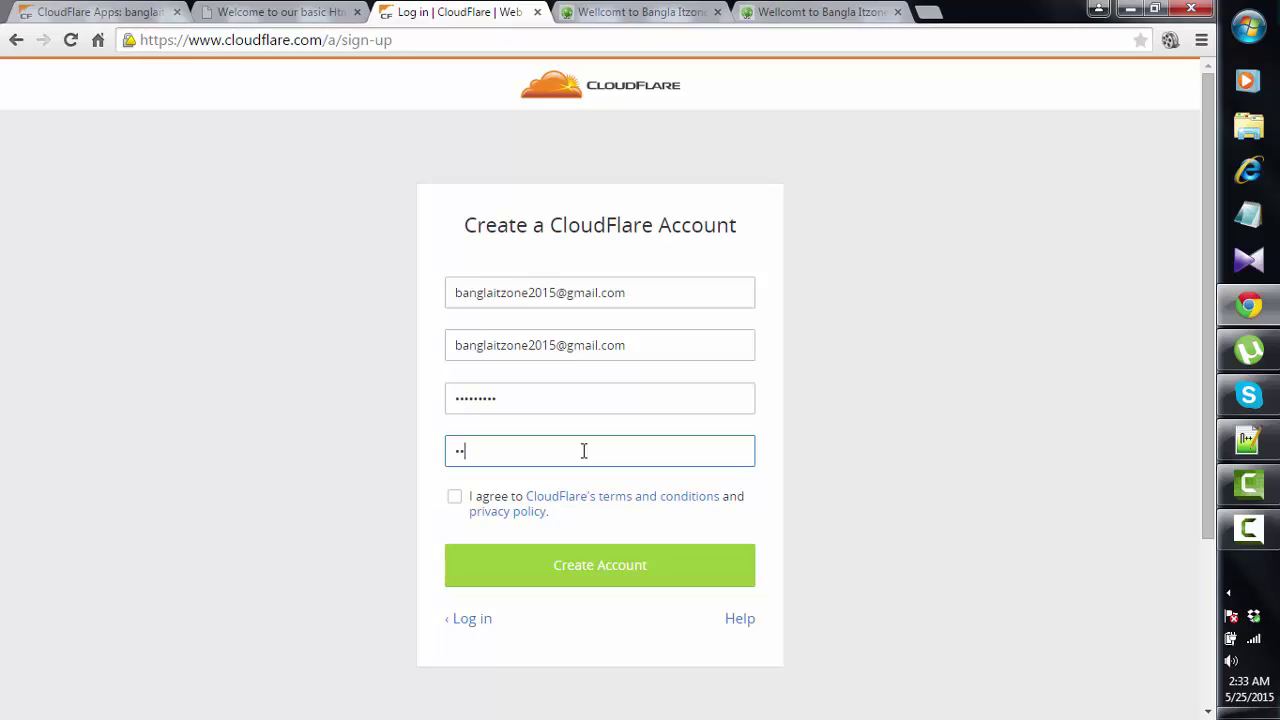
type("••••••••")
left_click(455, 497)
left_click(565, 564)
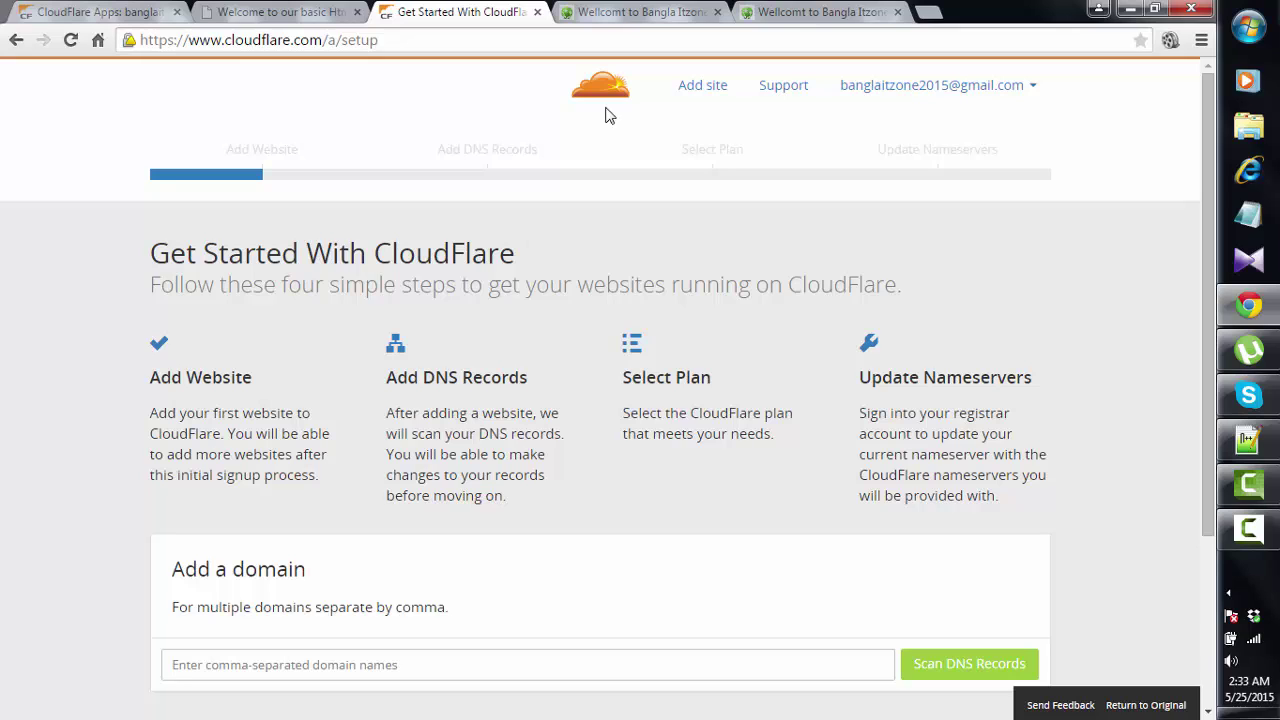
- Enter runnerbd.com as the new site's domain and begin the DNS record scan
left_click(694, 88)
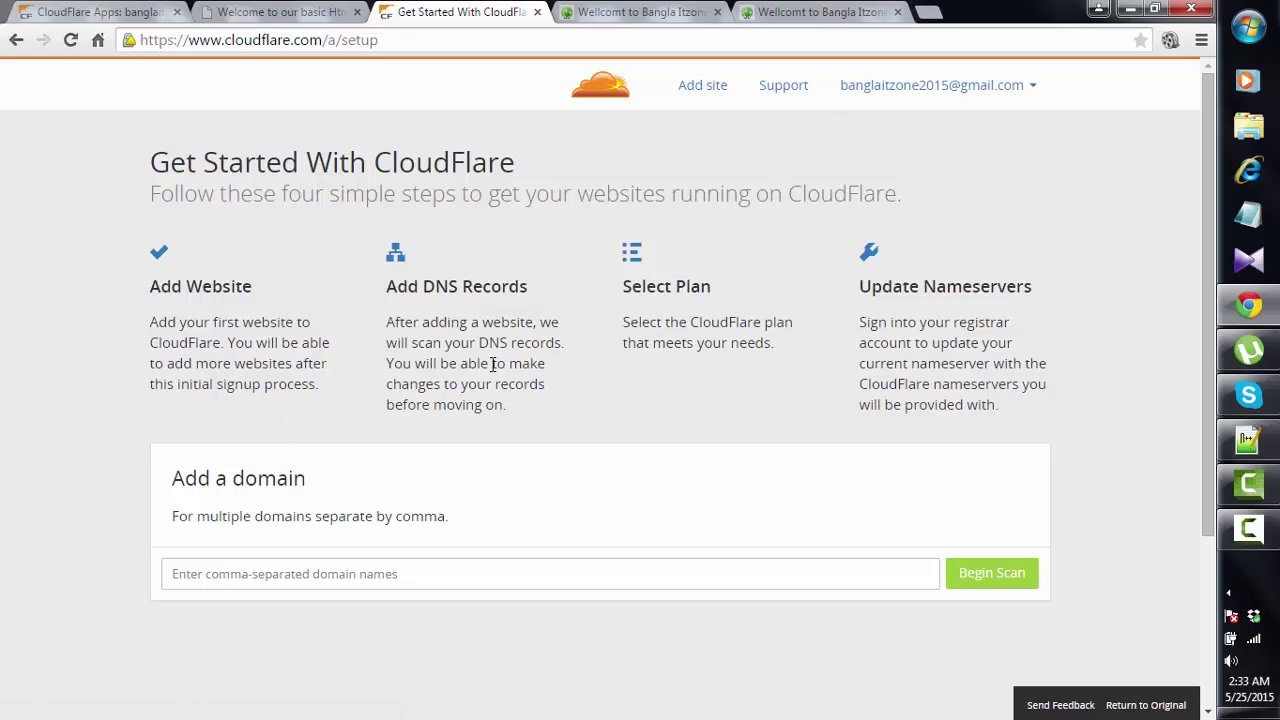
left_click(317, 579)
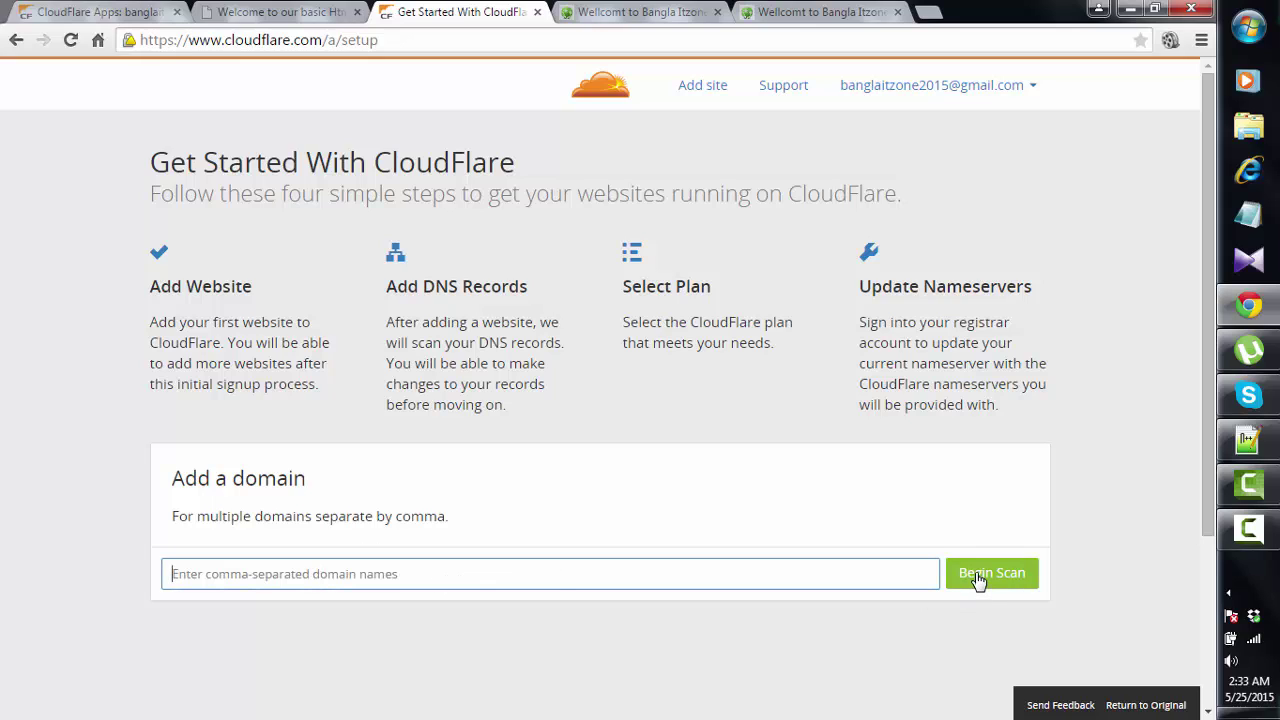
left_click(453, 580)
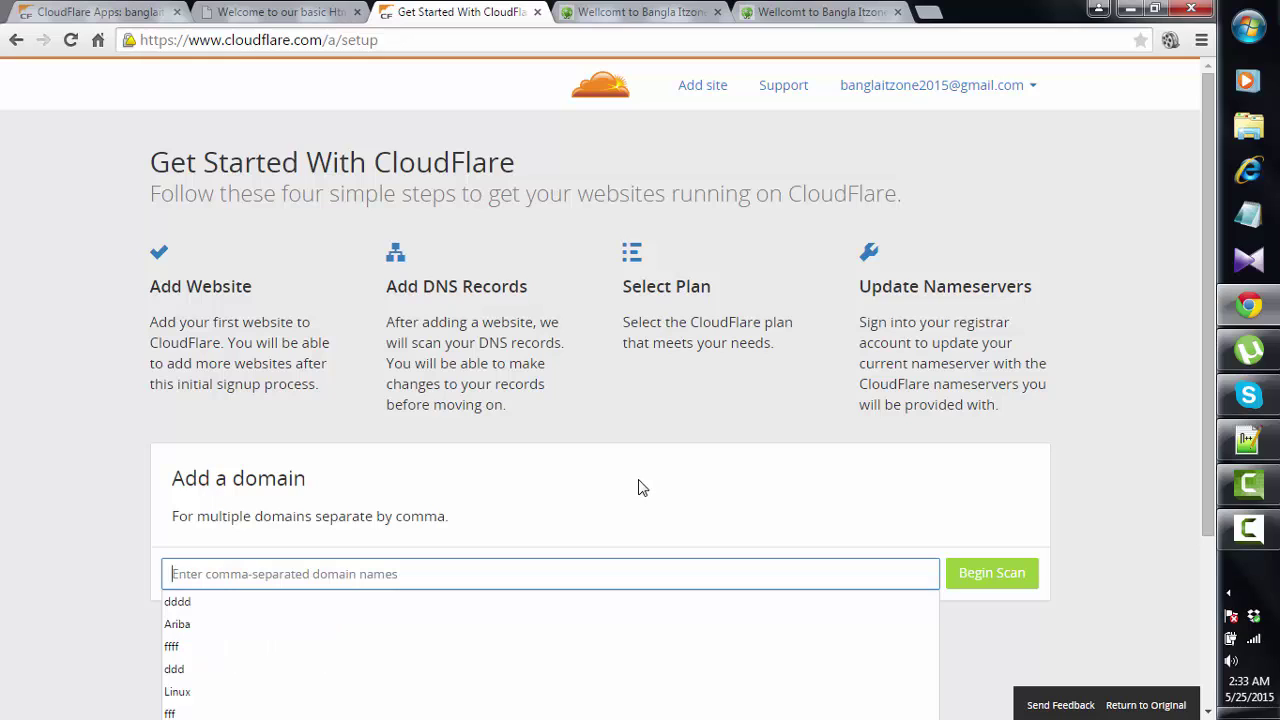
scroll(634, 487, "down", 2)
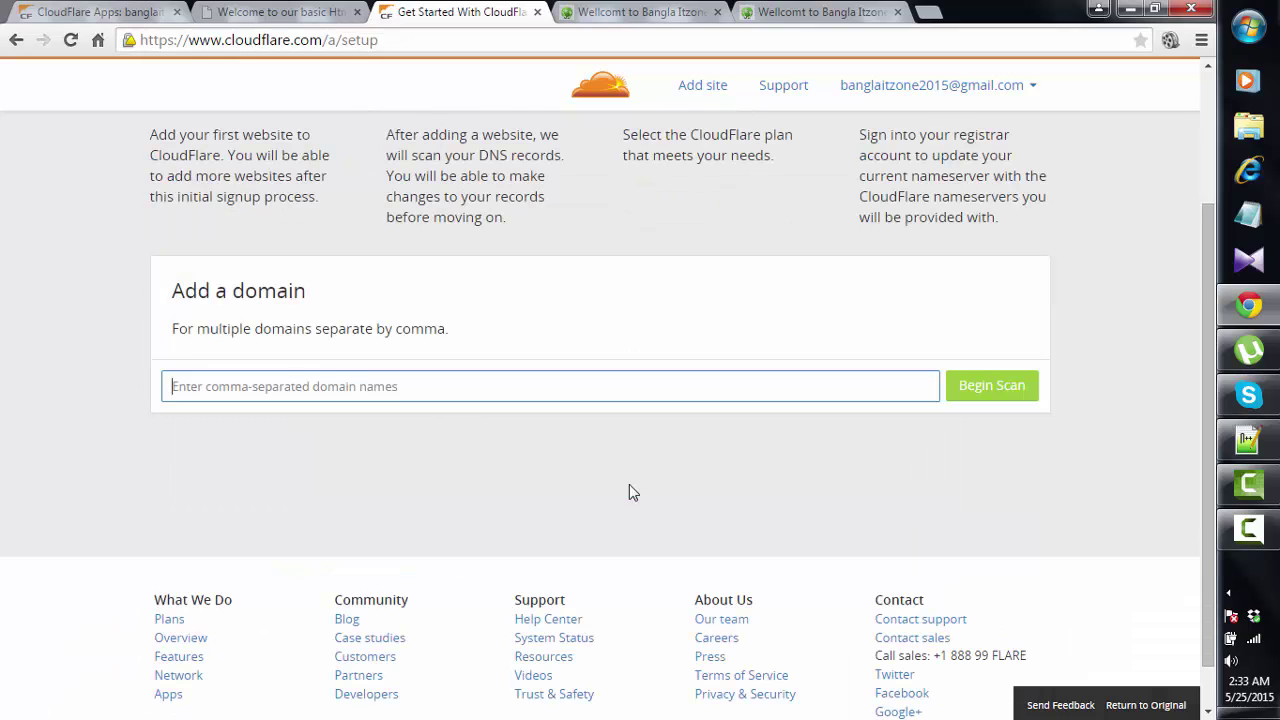
left_click(309, 392)
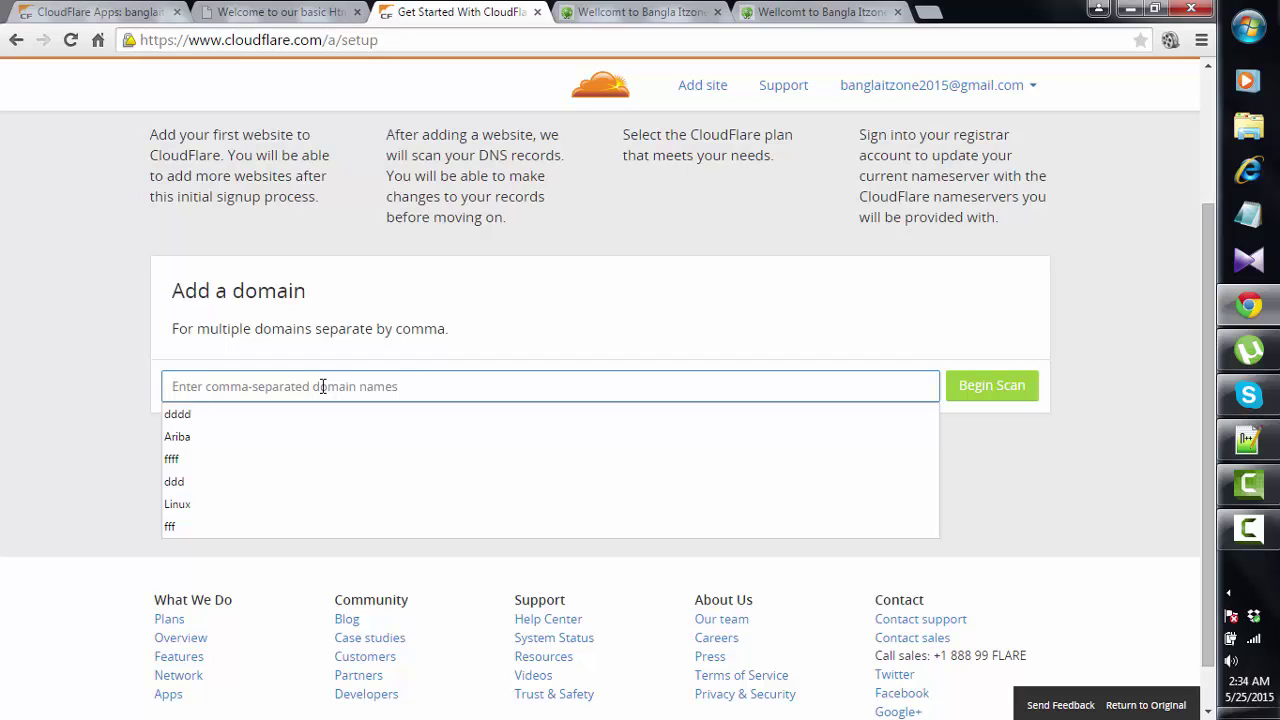
type("runner")
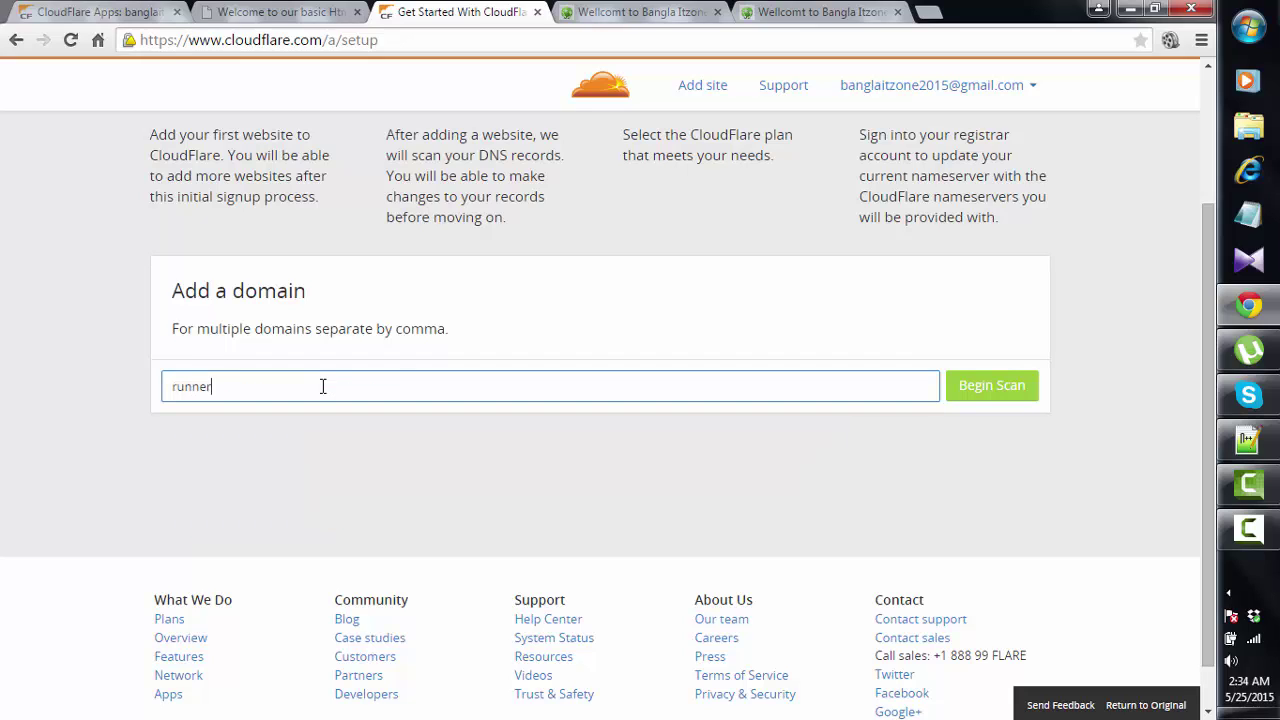
type("bd.com")
left_click(986, 390)
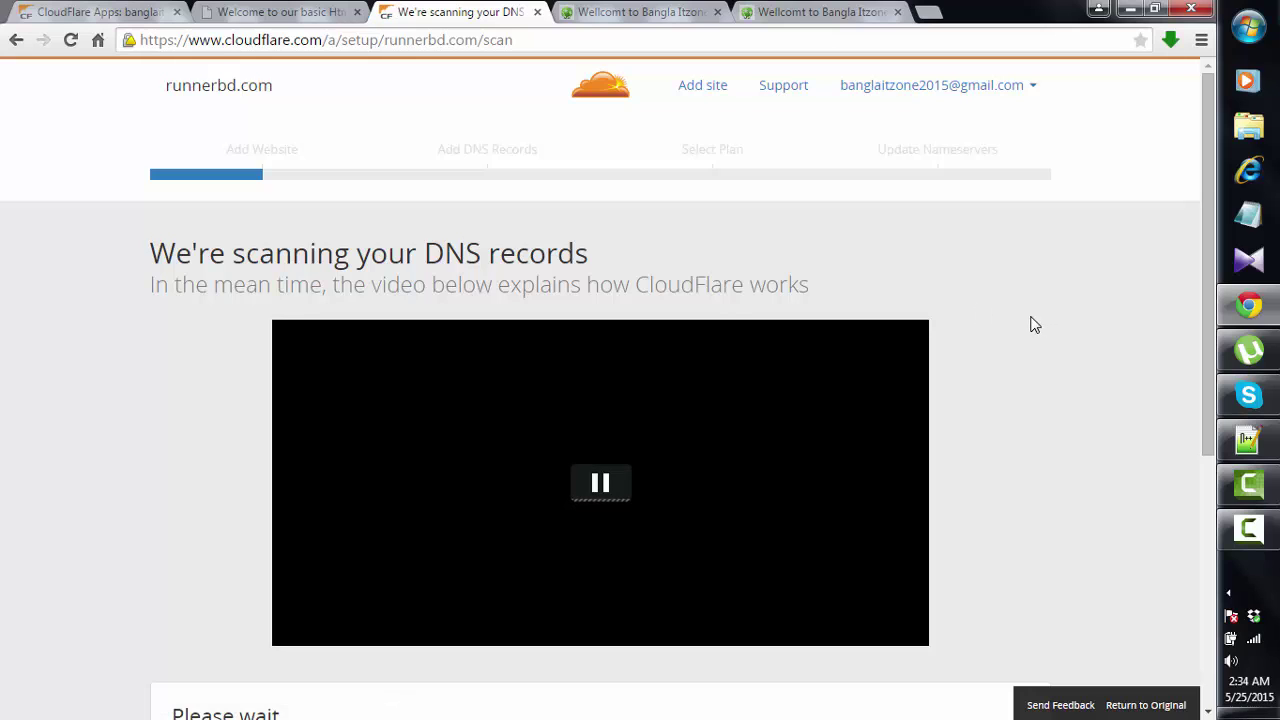
- Wait on the runnerbd.com scanning page, watching the progress bar until the countdown hits 00:00:00
scroll(1035, 325, "down", 3)
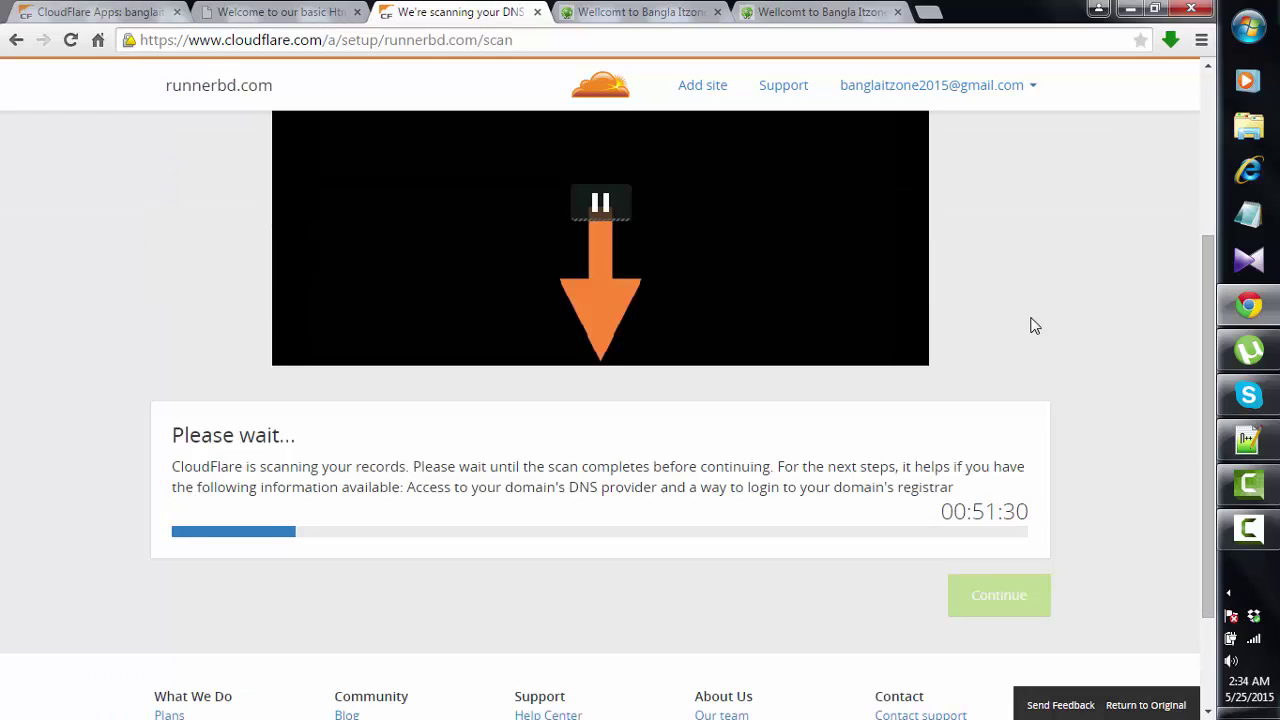
scroll(1033, 326, "down", 2)
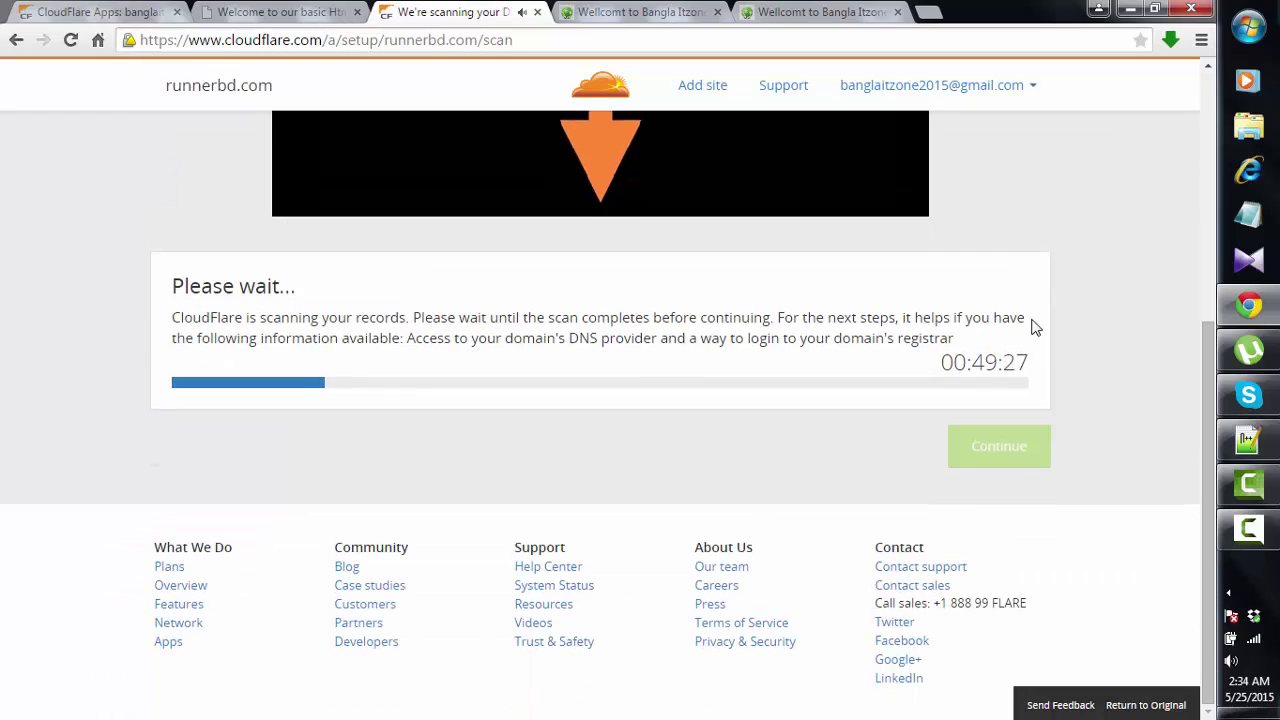
mouse_move(1260, 535)
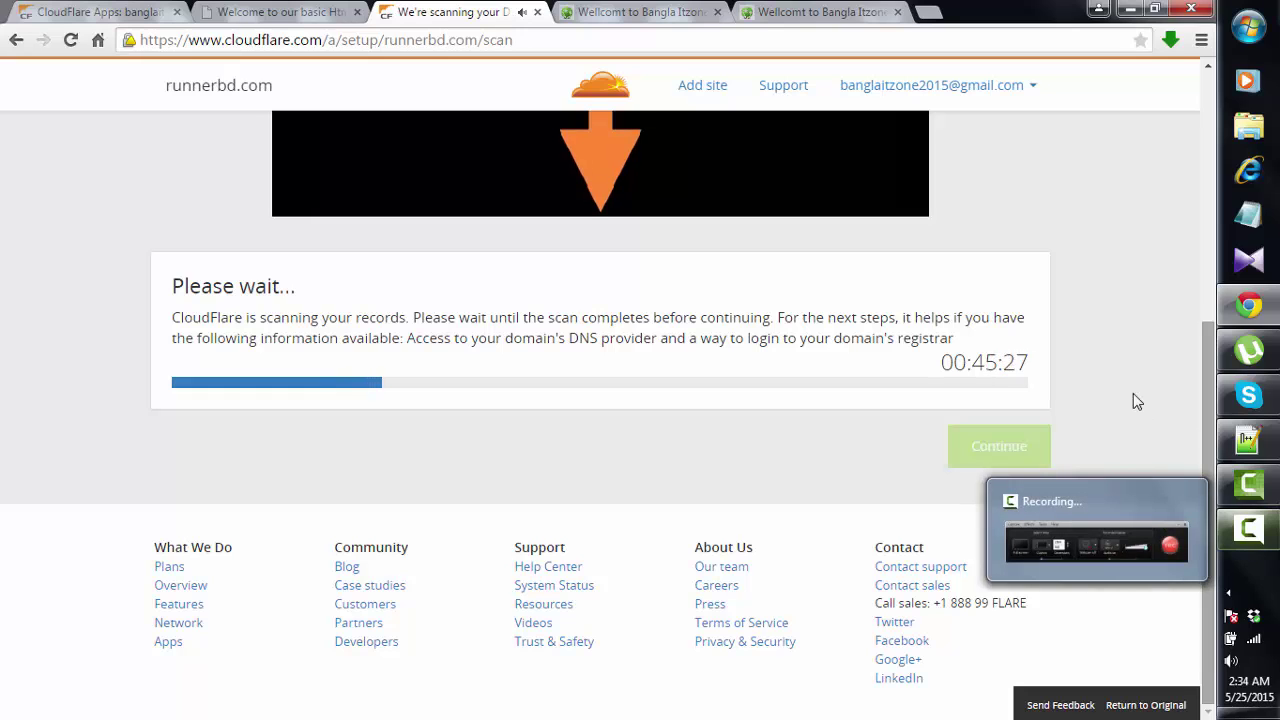
scroll(1132, 392, "up", 3)
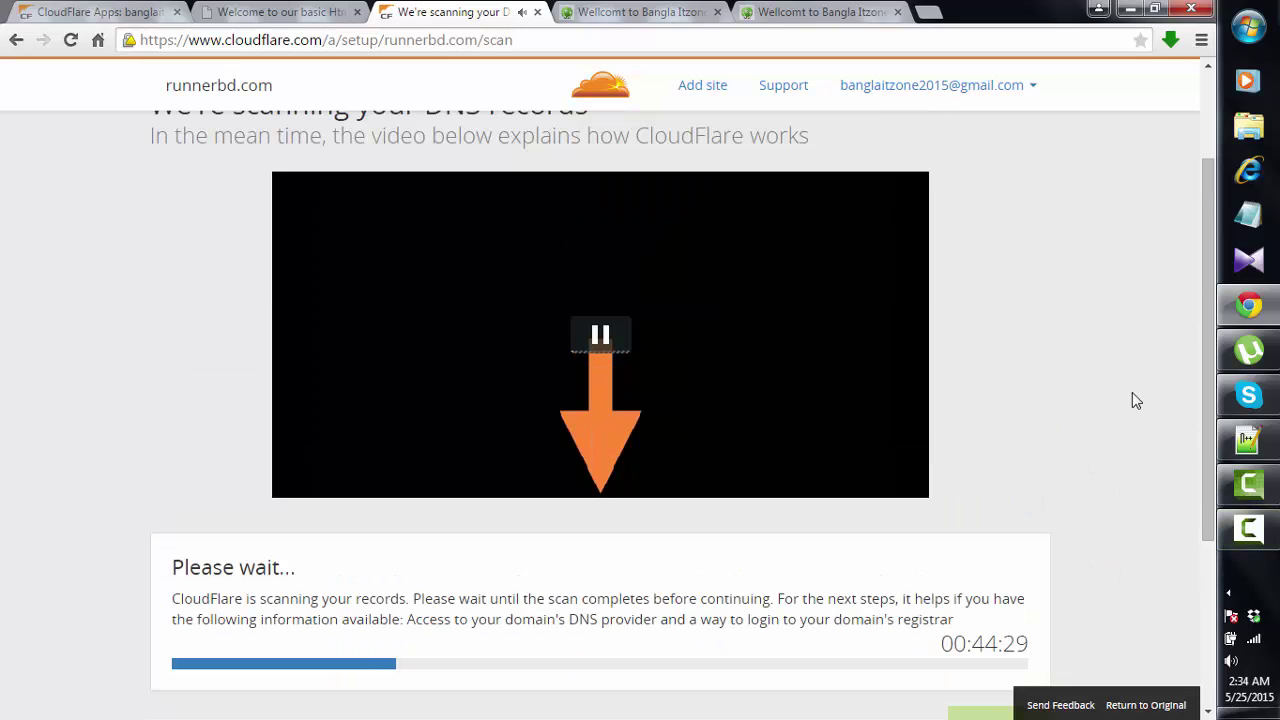
left_click(1266, 537)
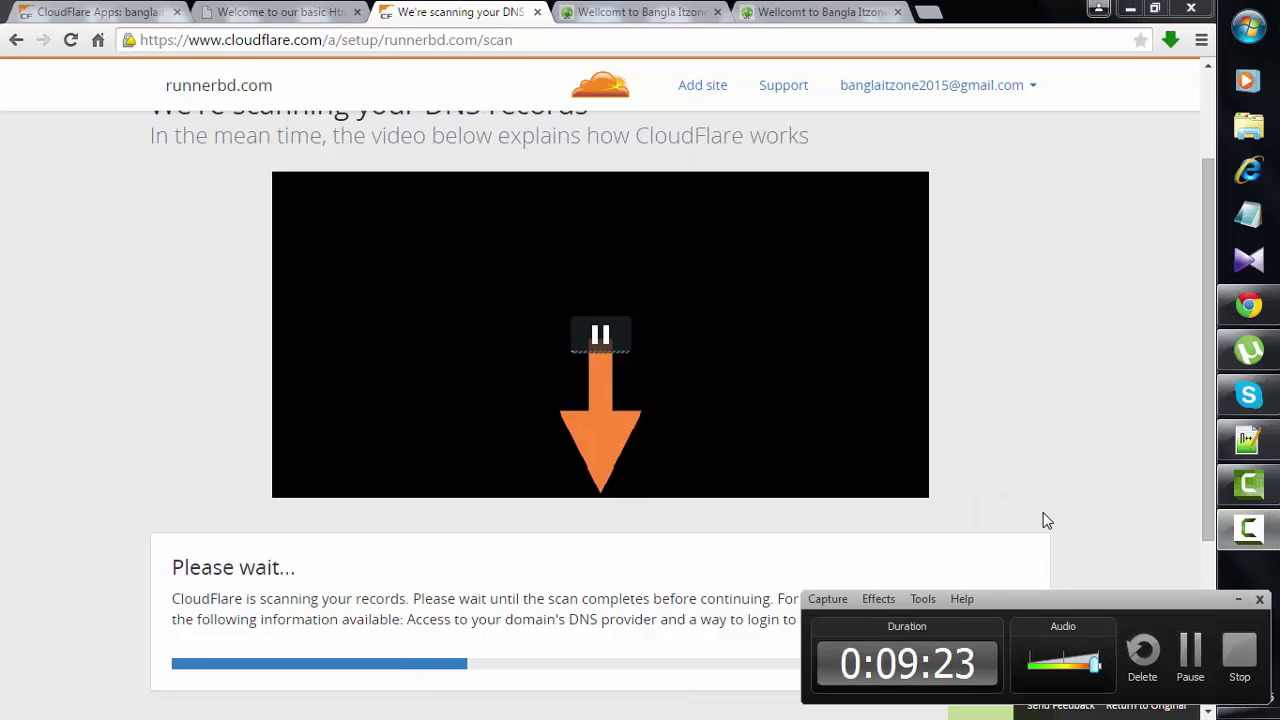
left_click(1240, 600)
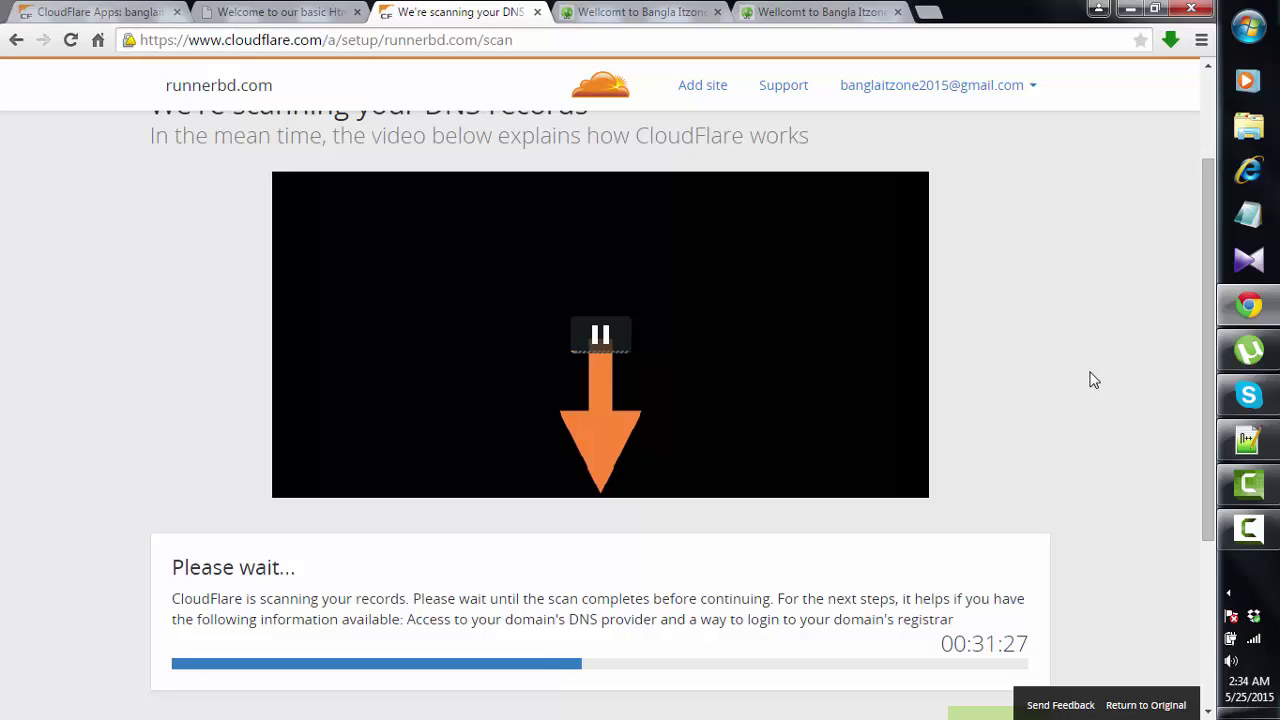
scroll(1080, 382, "up", 3)
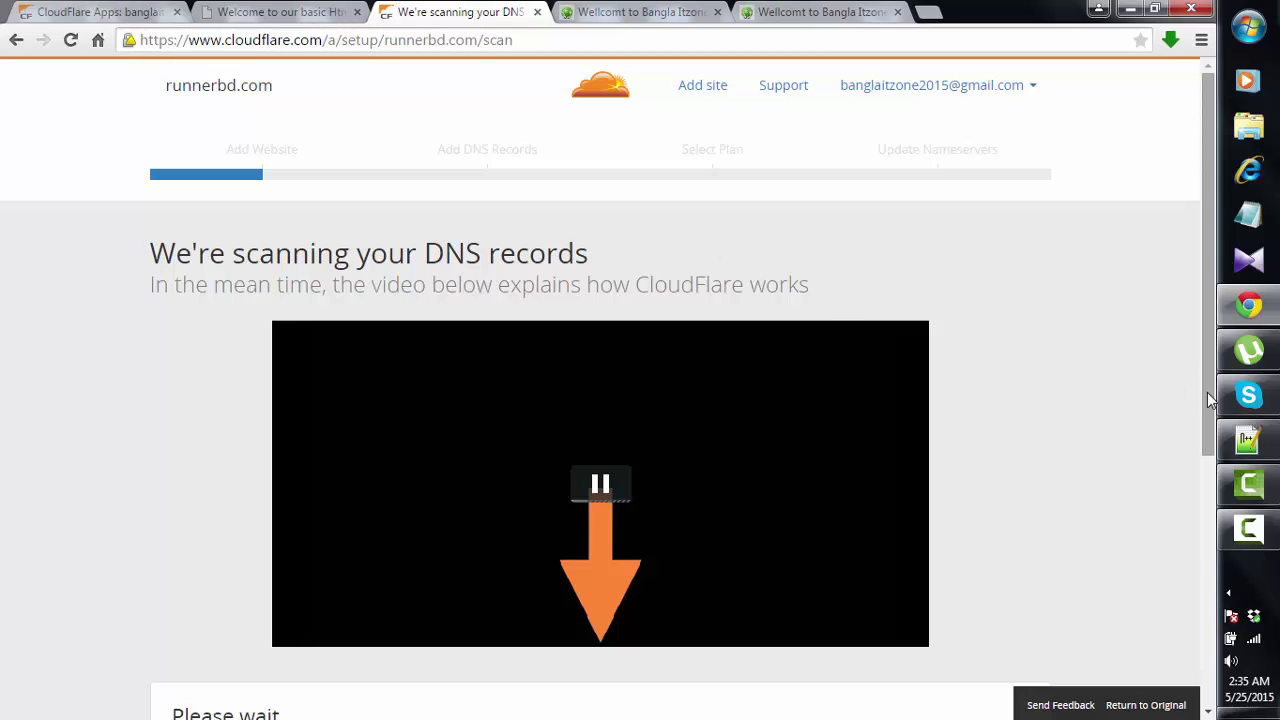
scroll(1203, 578, "down", 4)
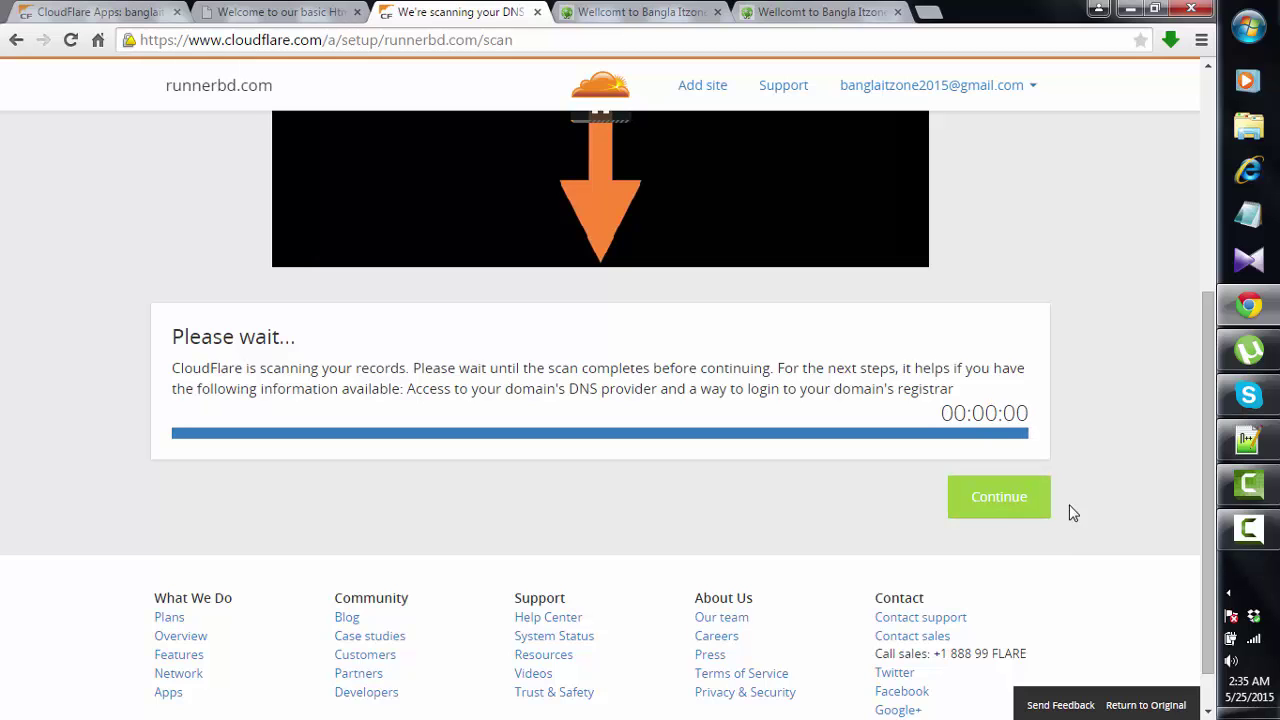
scroll(1096, 440, "up", 2)
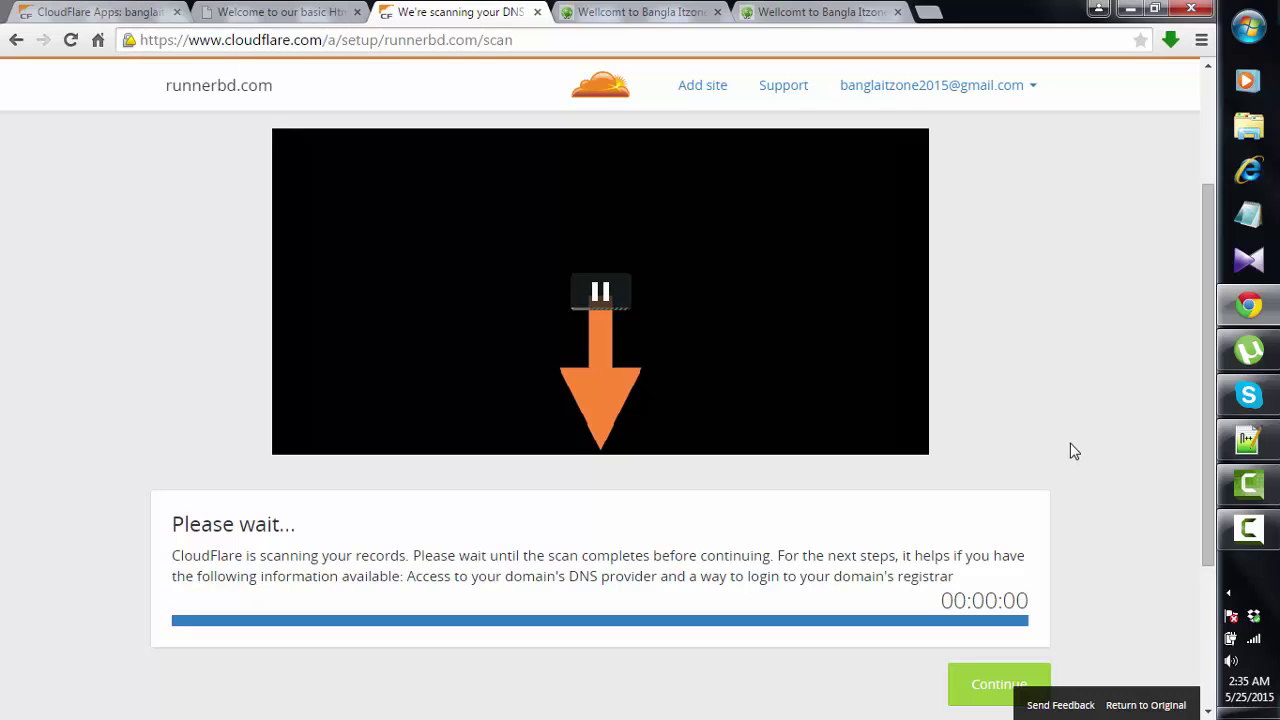
scroll(1070, 444, "up", 2)
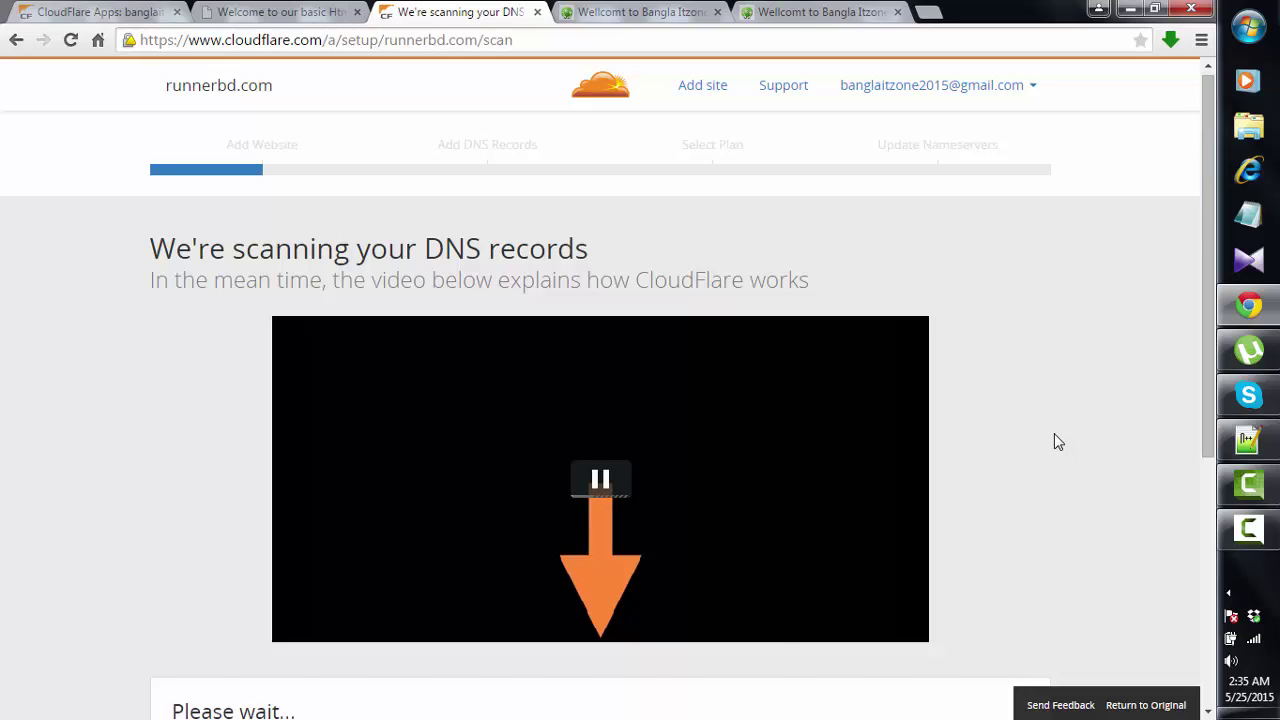
scroll(1058, 441, "down", 3)
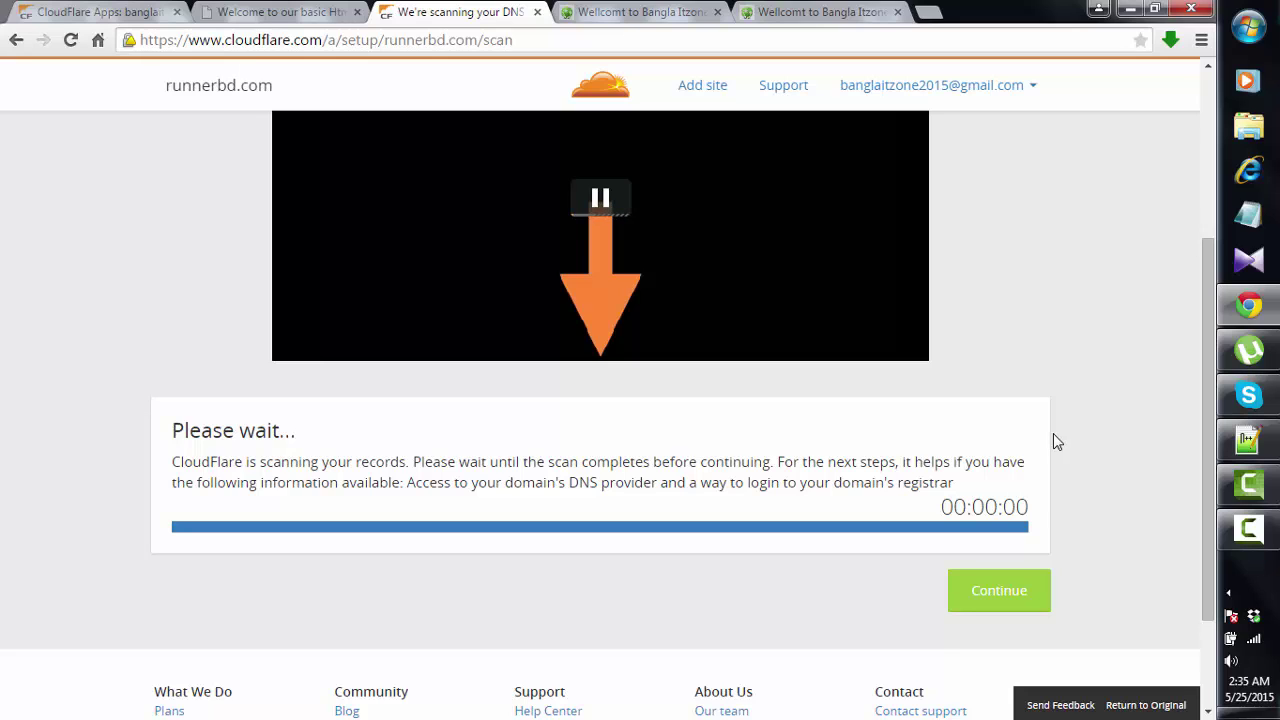
scroll(940, 412, "up", 3)
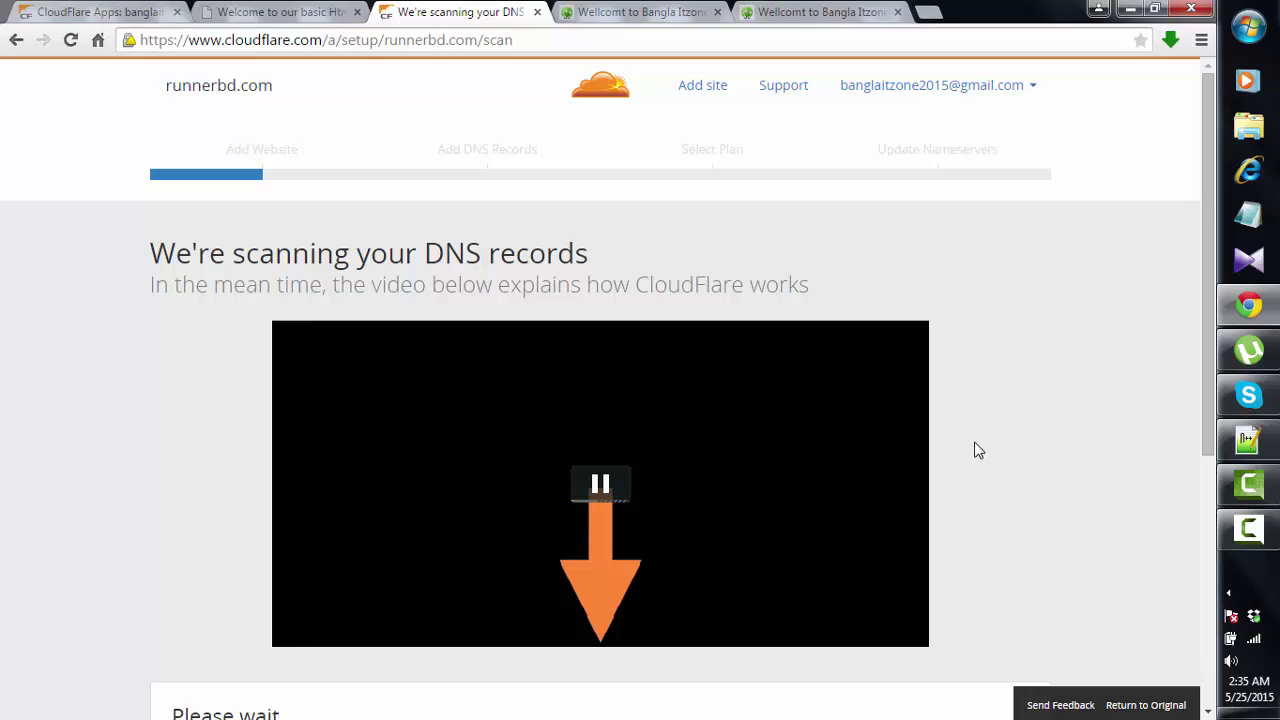
scroll(978, 450, "down", 4)
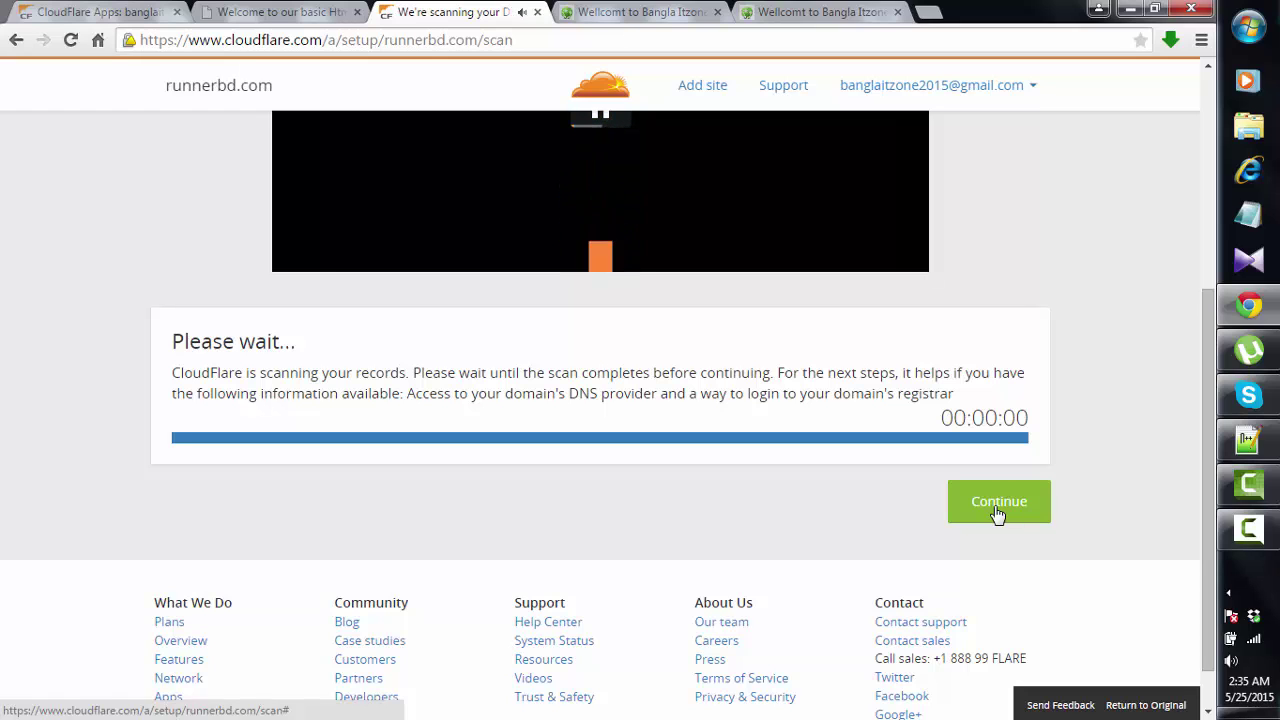
scroll(1074, 437, "up", 3)
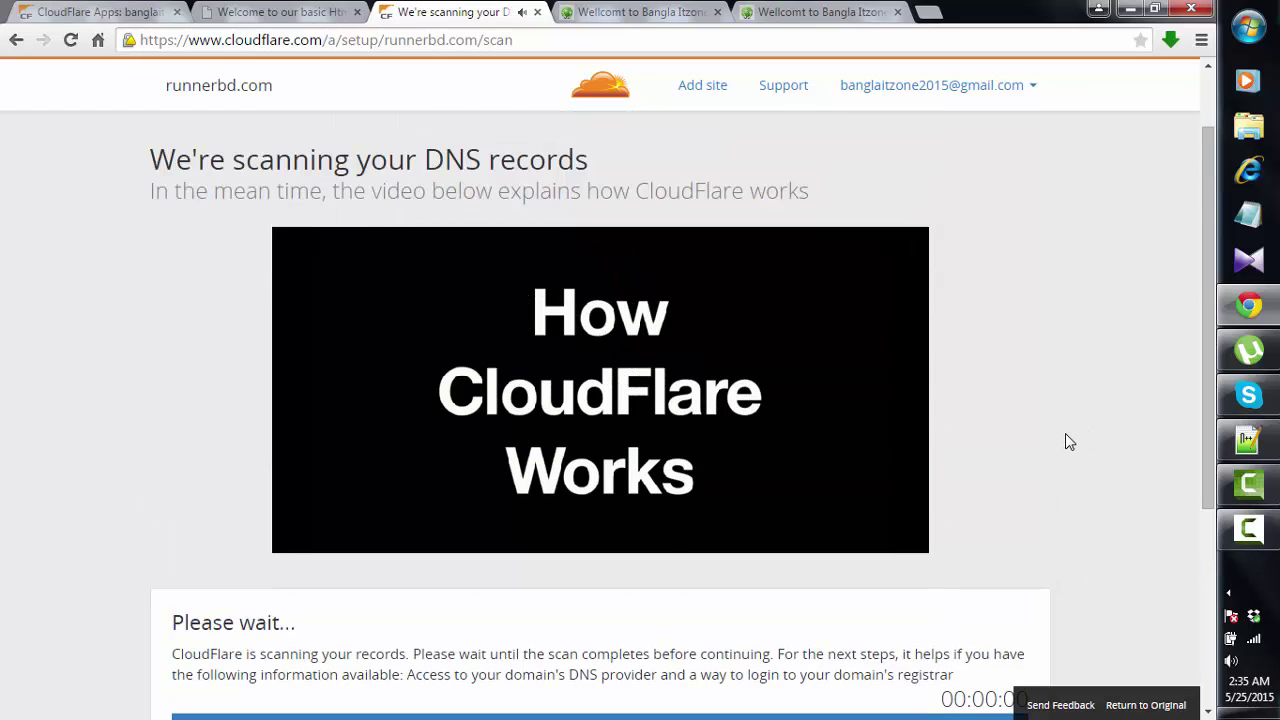
scroll(1066, 433, "down", 3)
left_click(996, 500)
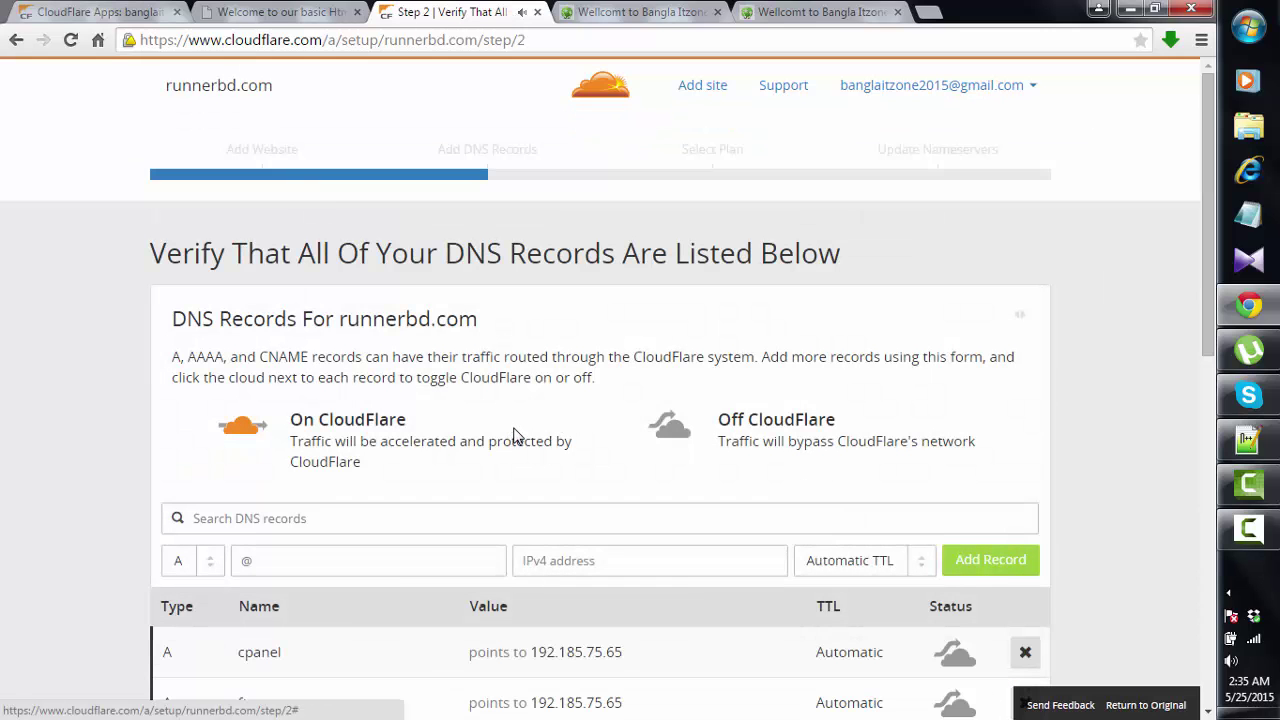
scroll(514, 430, "down", 3)
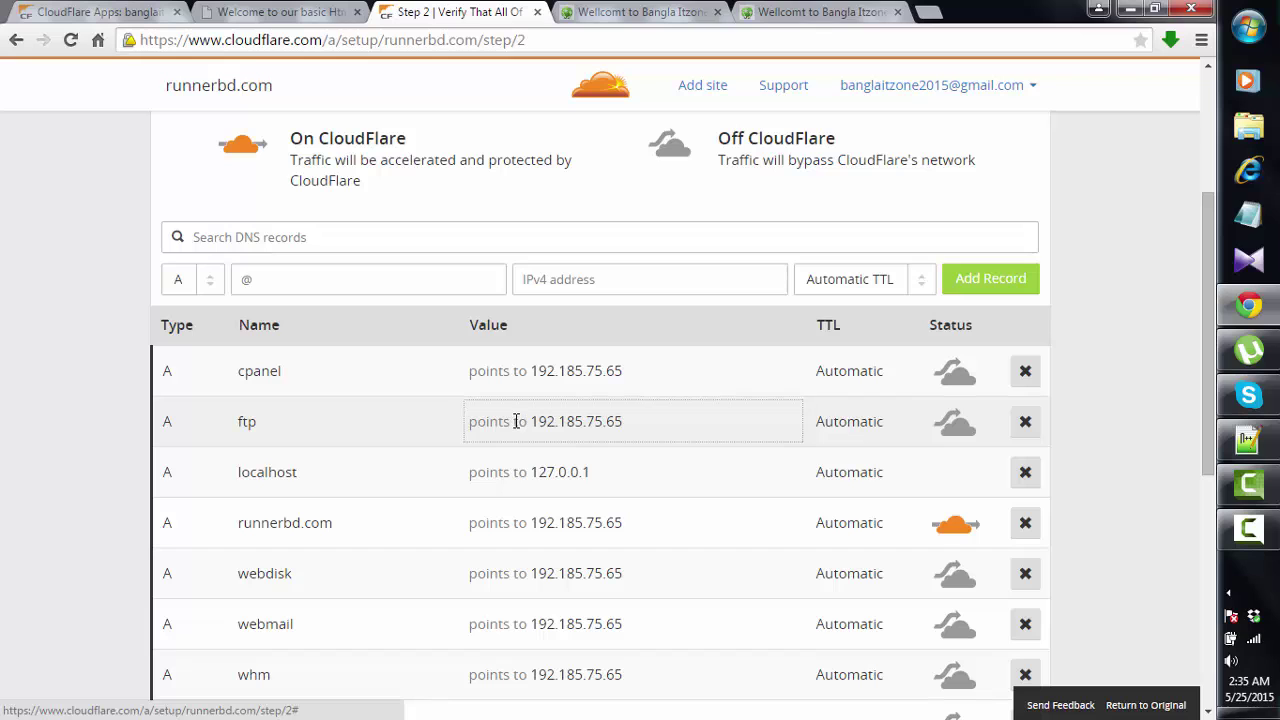
scroll(394, 451, "down", 4)
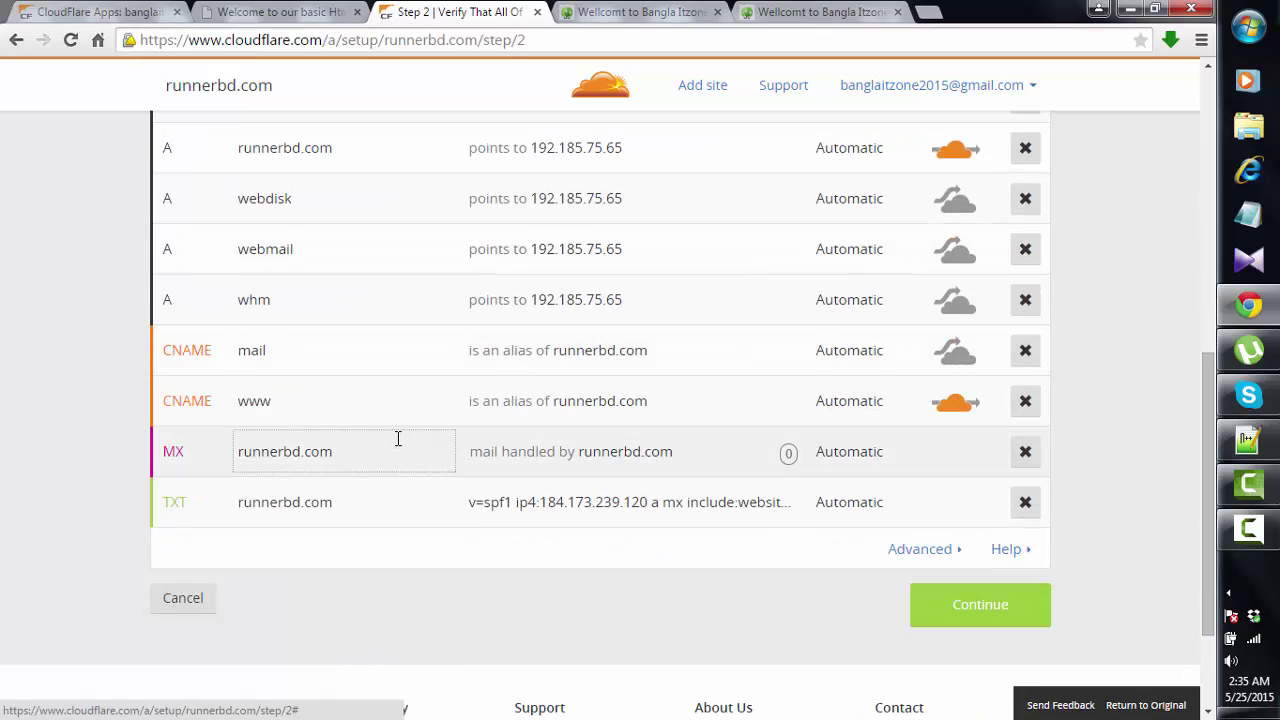
scroll(447, 415, "up", 5)
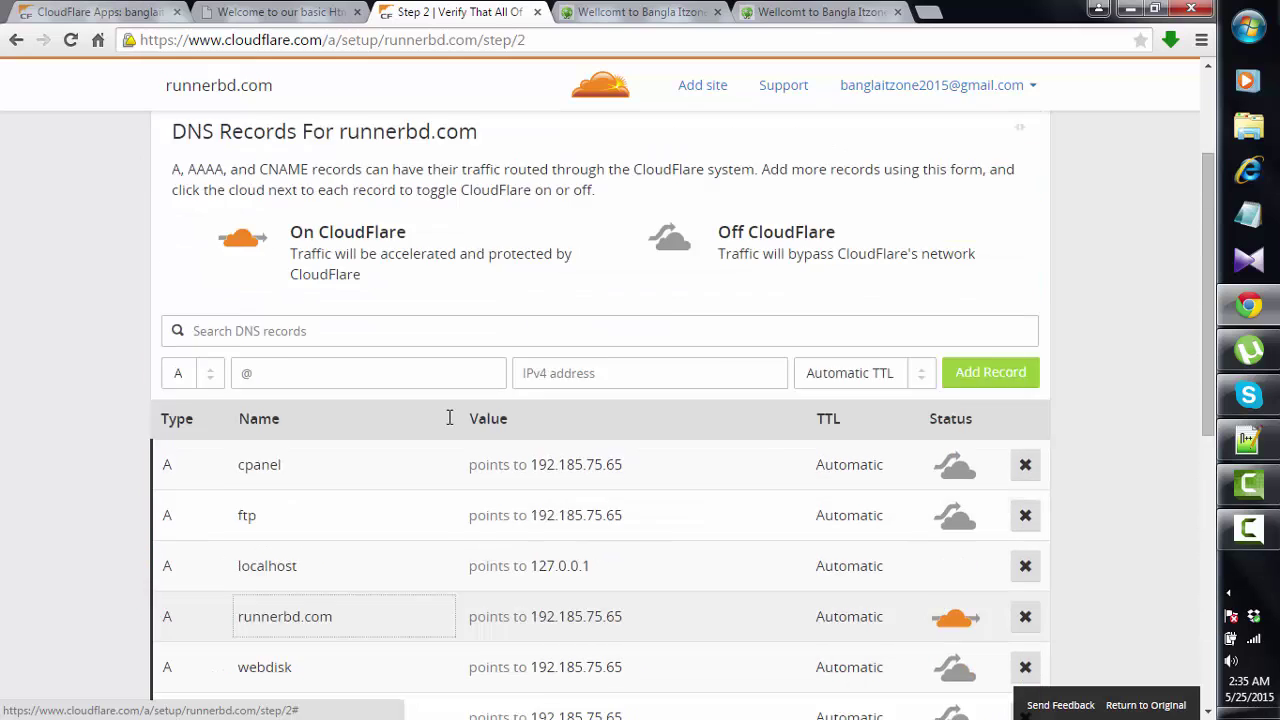
scroll(449, 417, "up", 1)
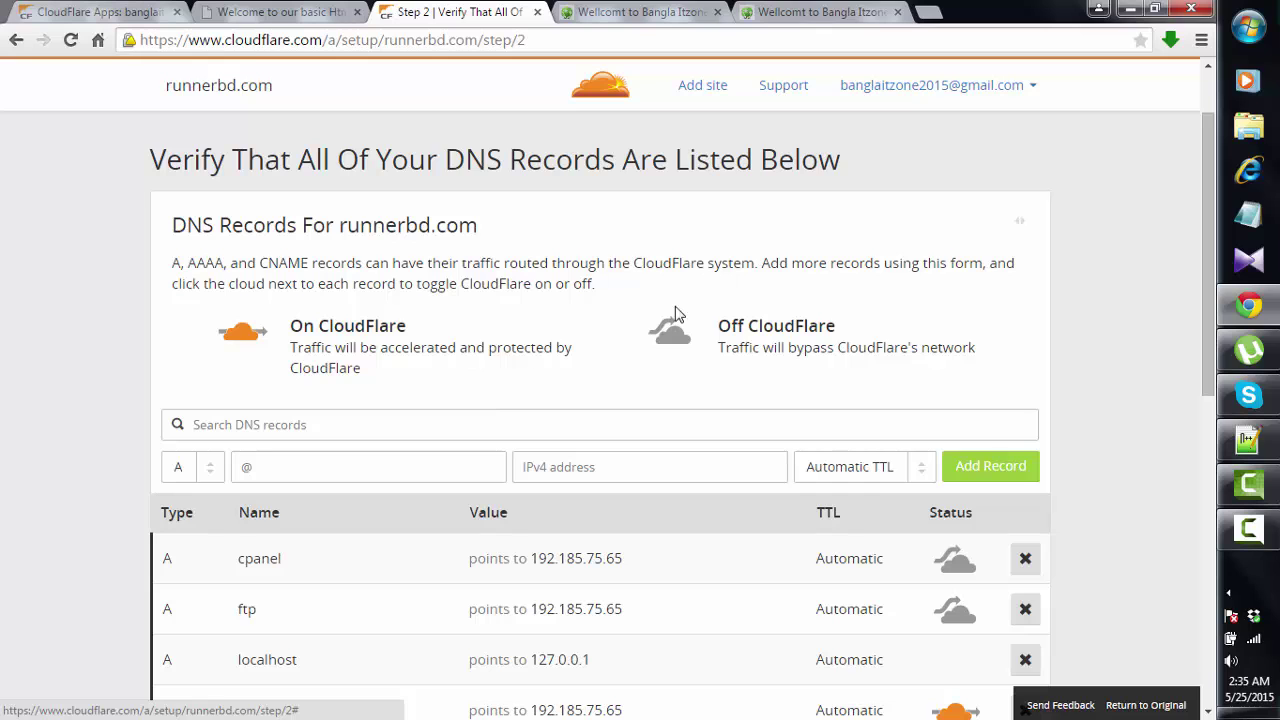
scroll(640, 330, "down", 3)
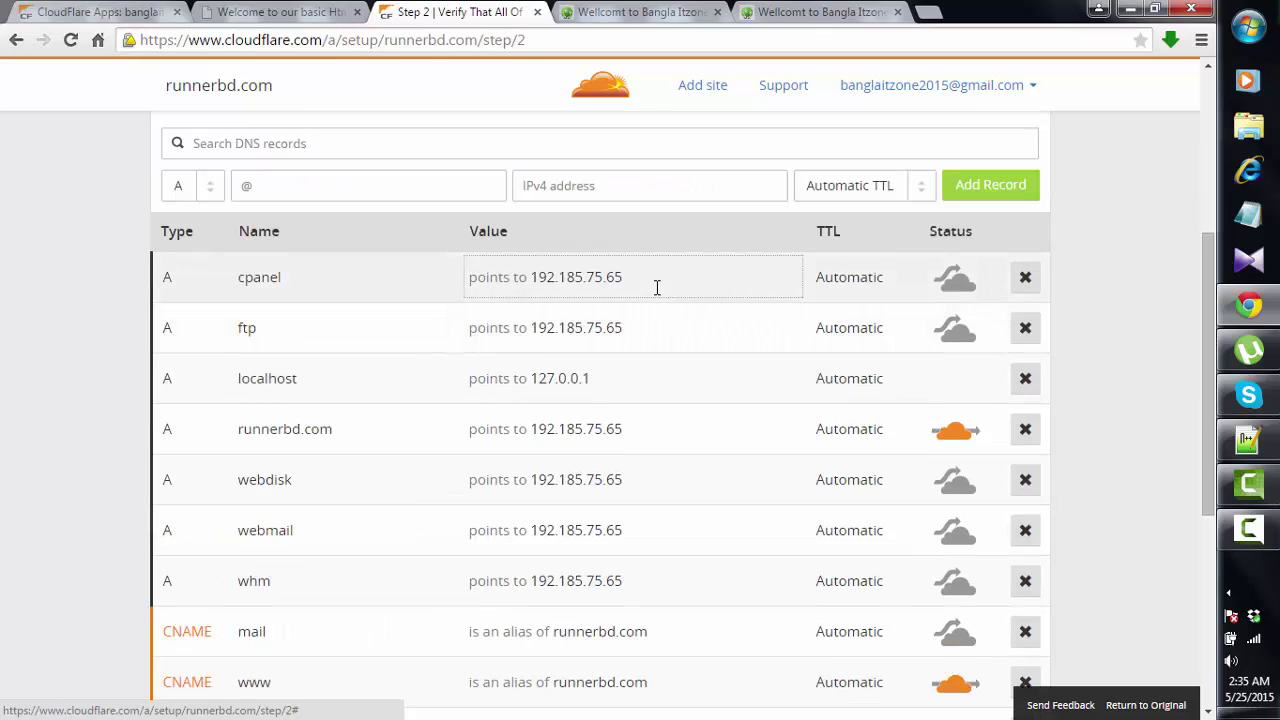
scroll(657, 290, "down", 5)
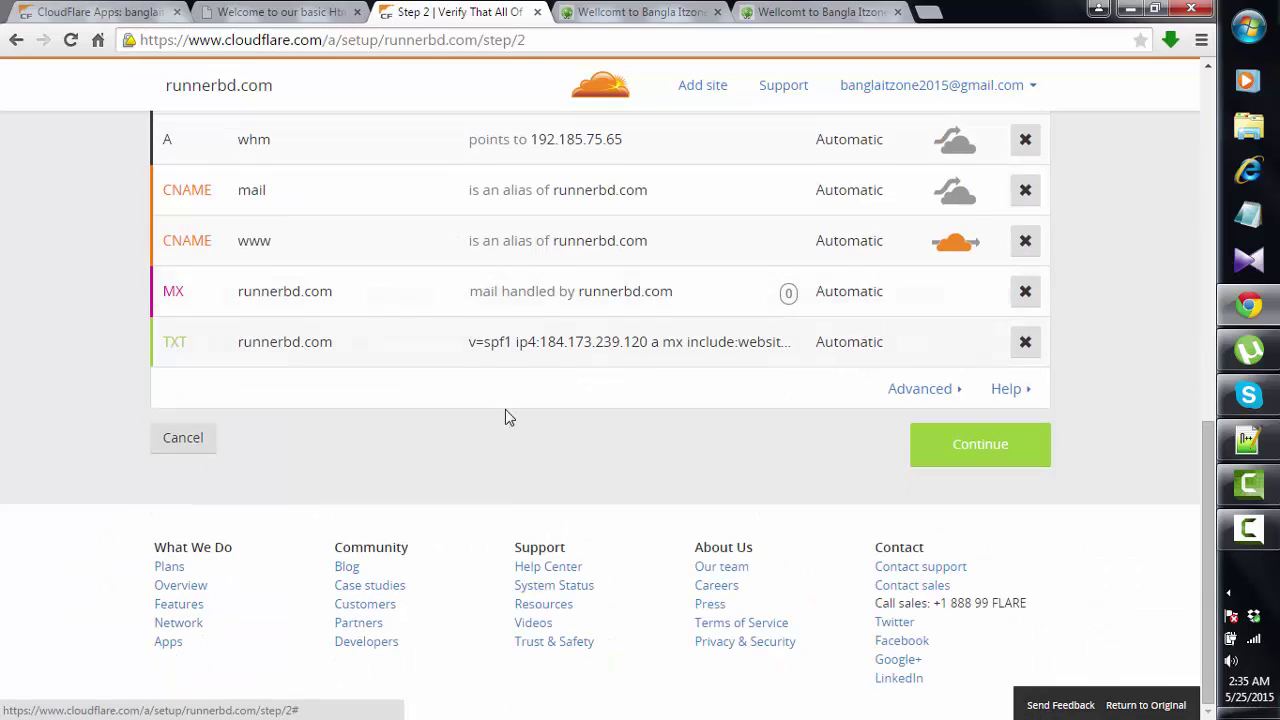
scroll(519, 432, "up", 2)
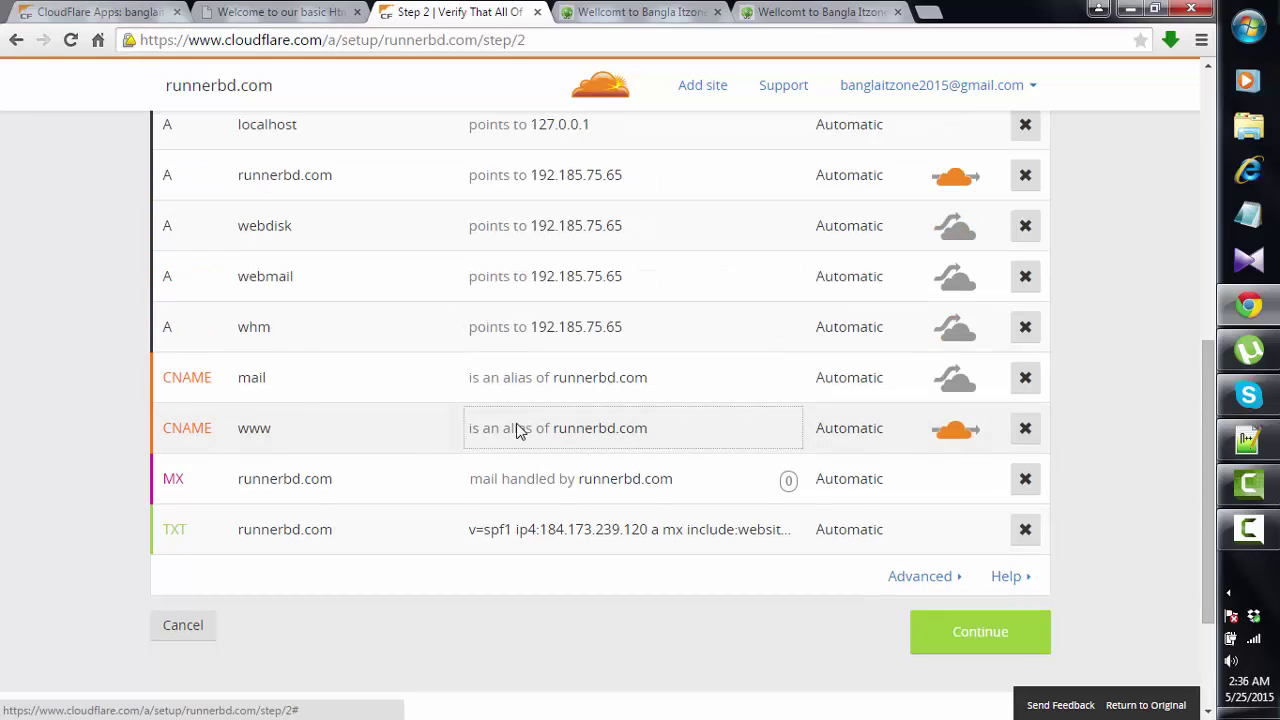
scroll(519, 430, "up", 3)
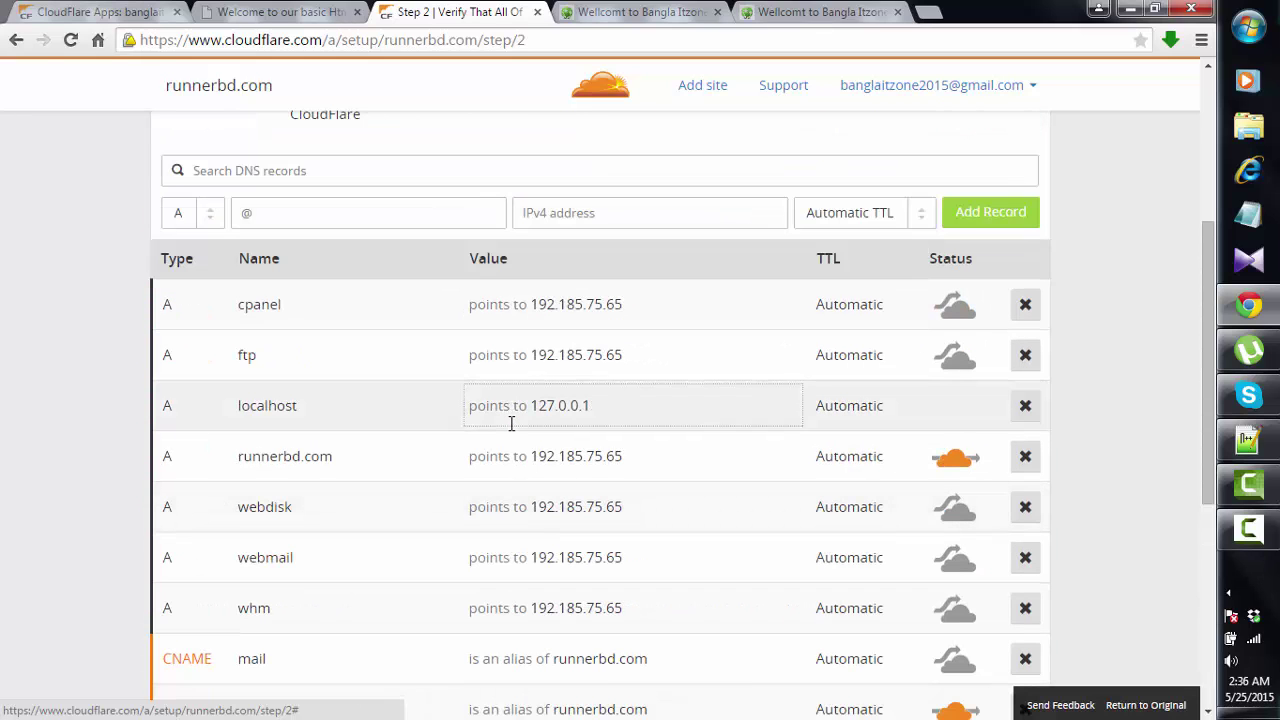
scroll(511, 423, "up", 2)
left_click(371, 362)
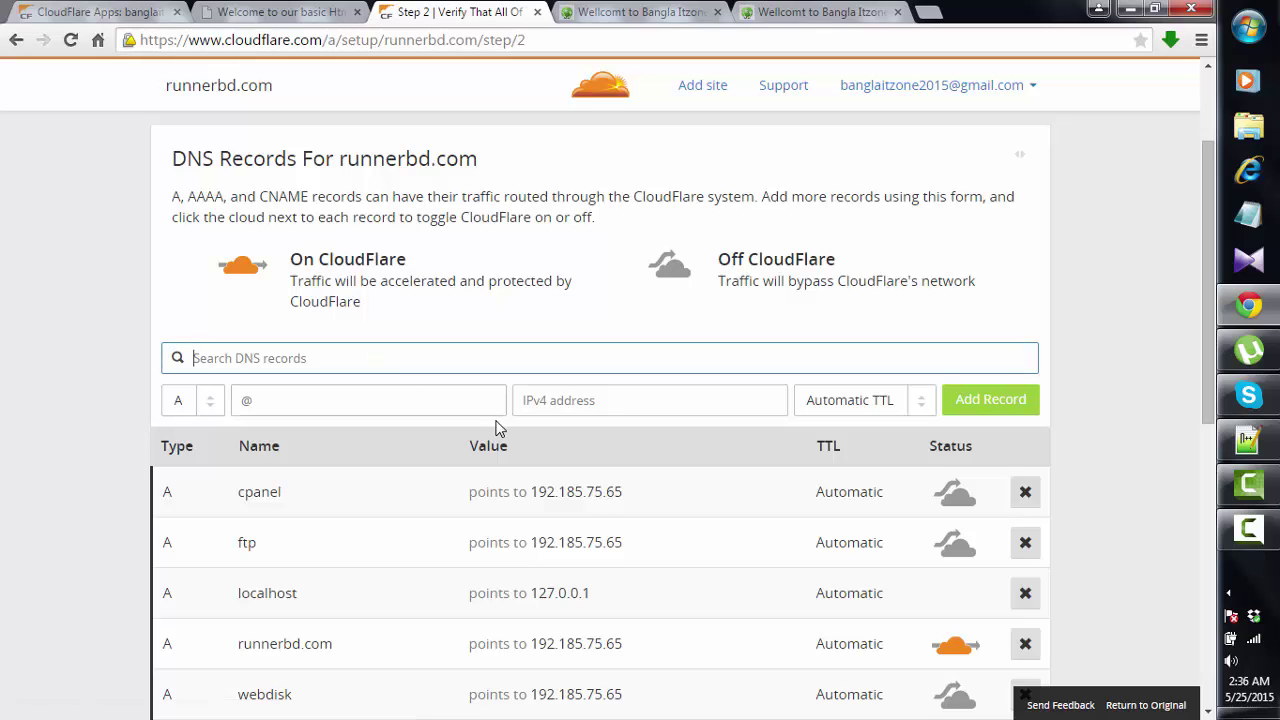
scroll(497, 428, "down", 2)
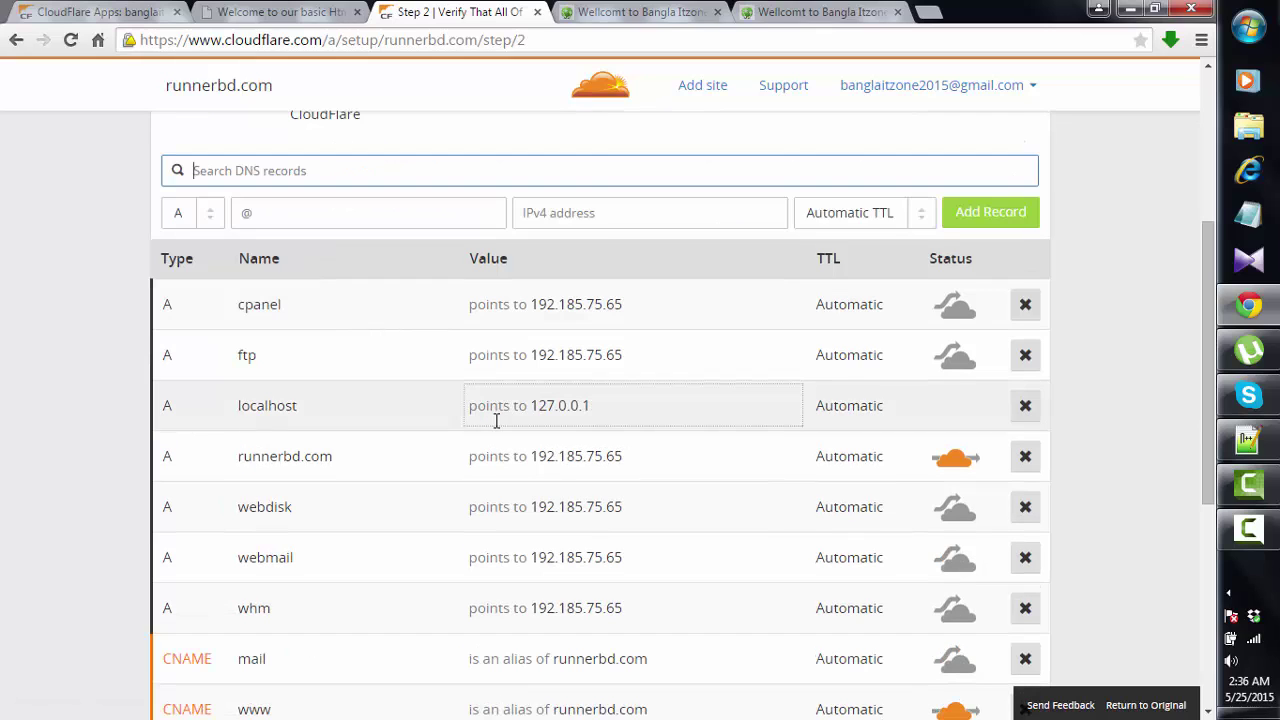
scroll(497, 421, "down", 5)
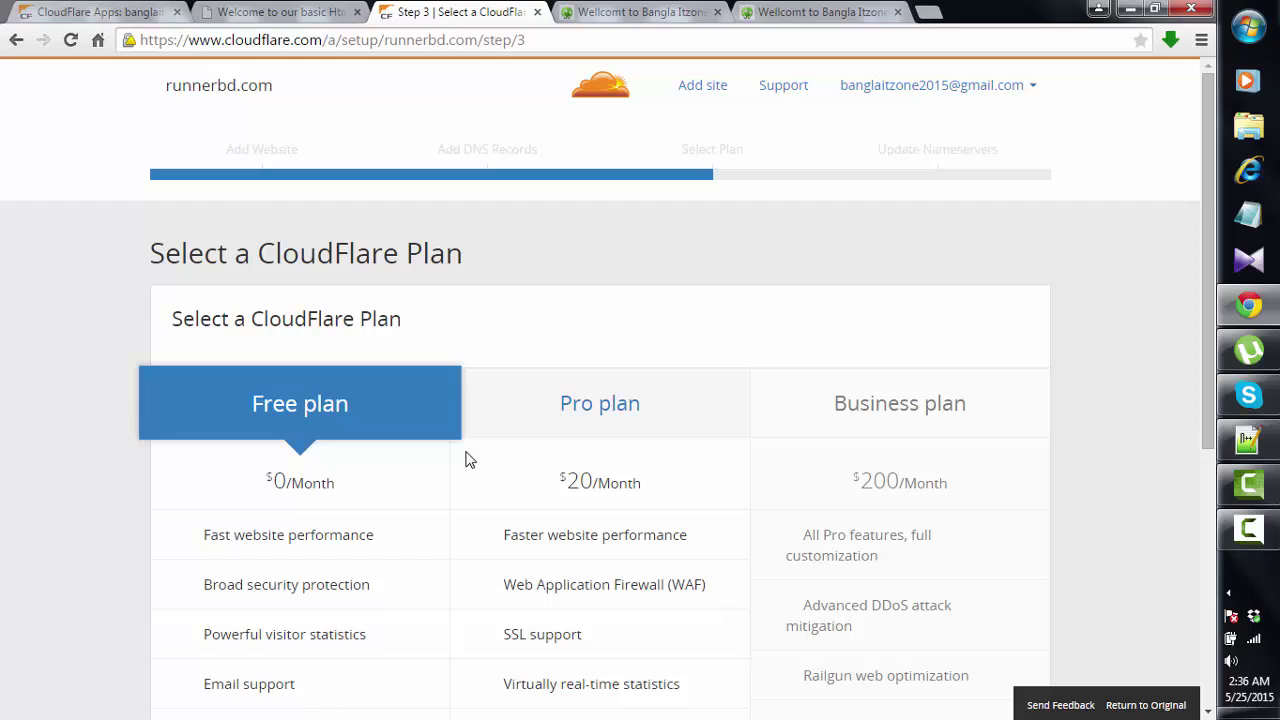
- Choose the Free $0/month plan for runnerbd.com
scroll(470, 459, "down", 3)
scroll(470, 459, "up", 2)
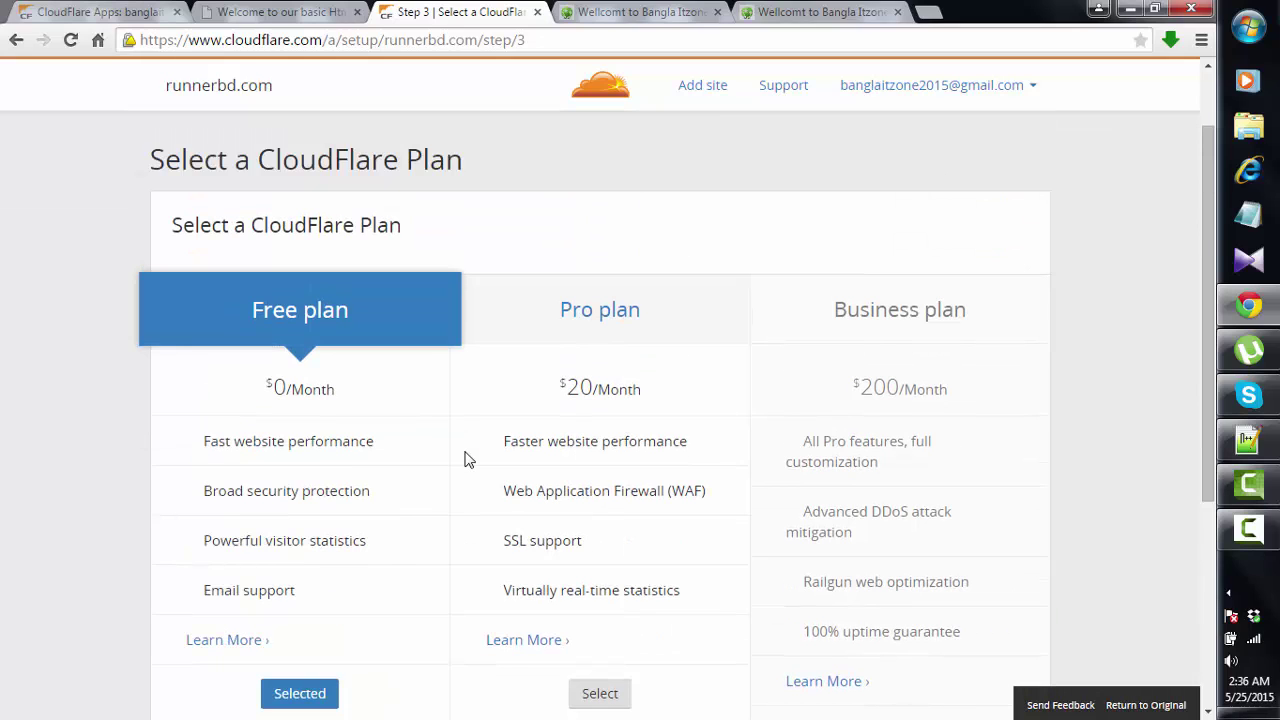
scroll(470, 459, "down", 1)
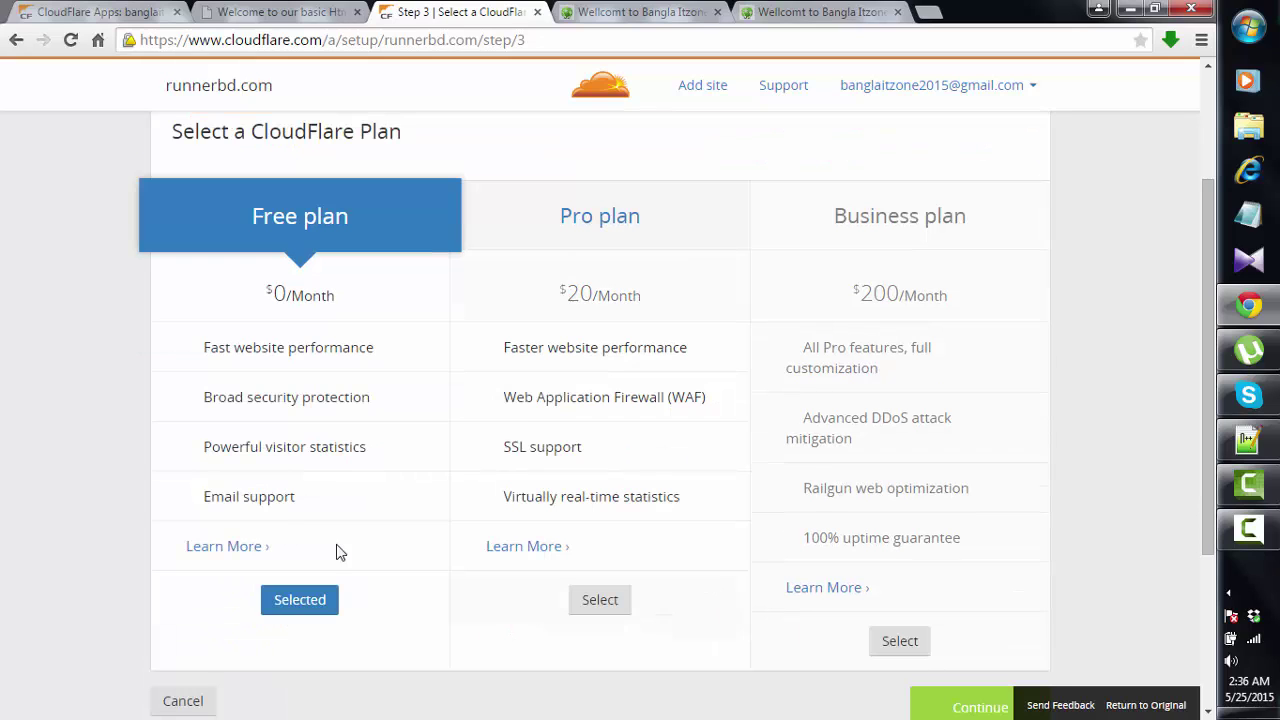
left_click(314, 601)
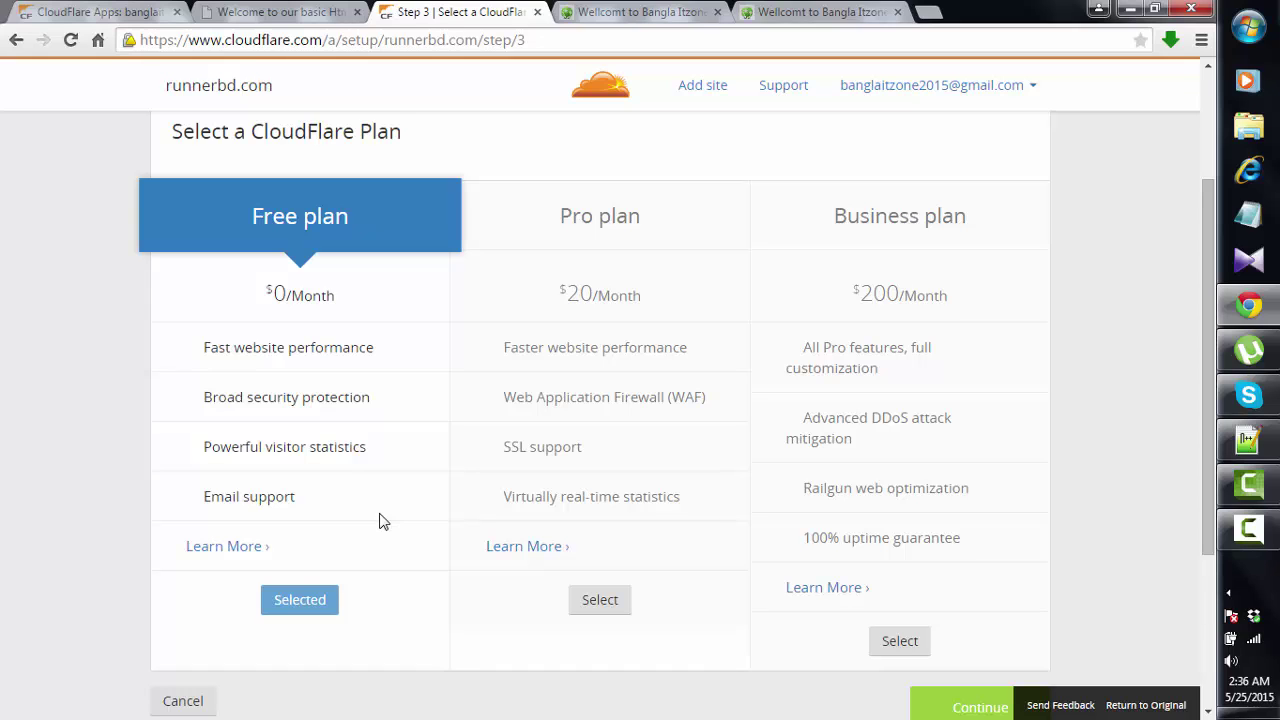
- Dismiss the Windows colour-scheme prompt and continue to the nameserver step
scroll(379, 521, "down", 3)
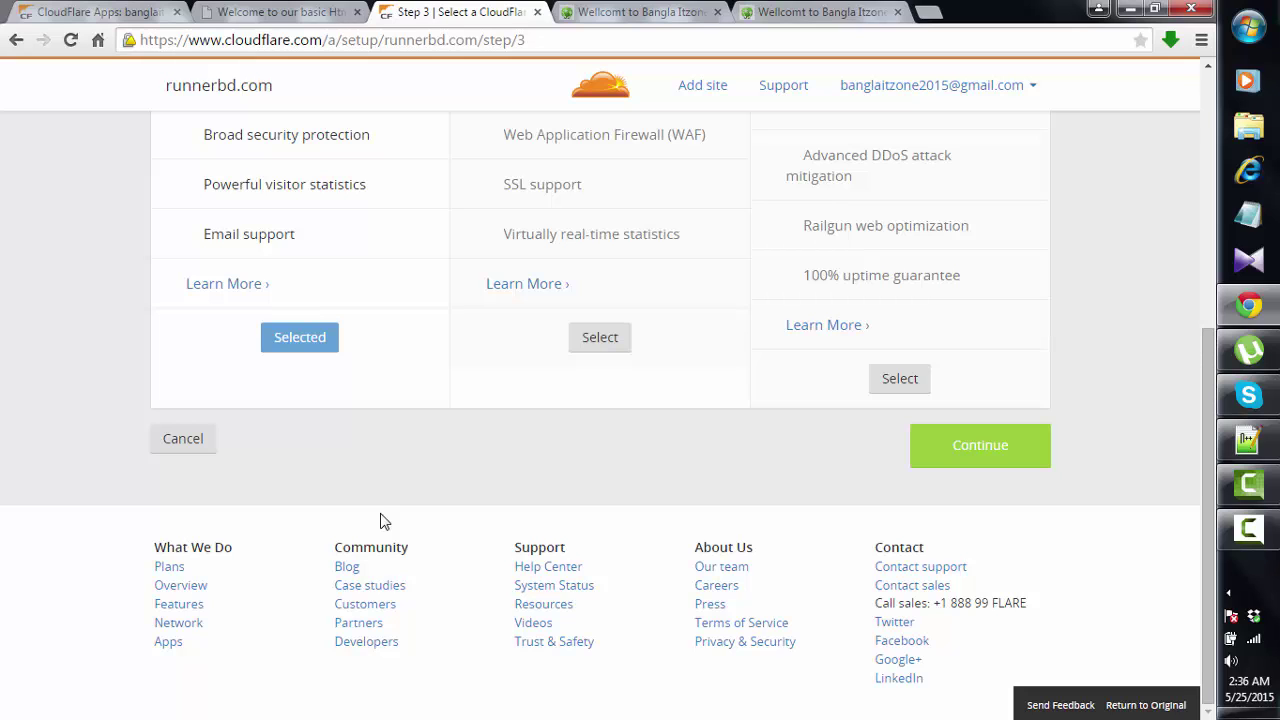
scroll(379, 521, "up", 2)
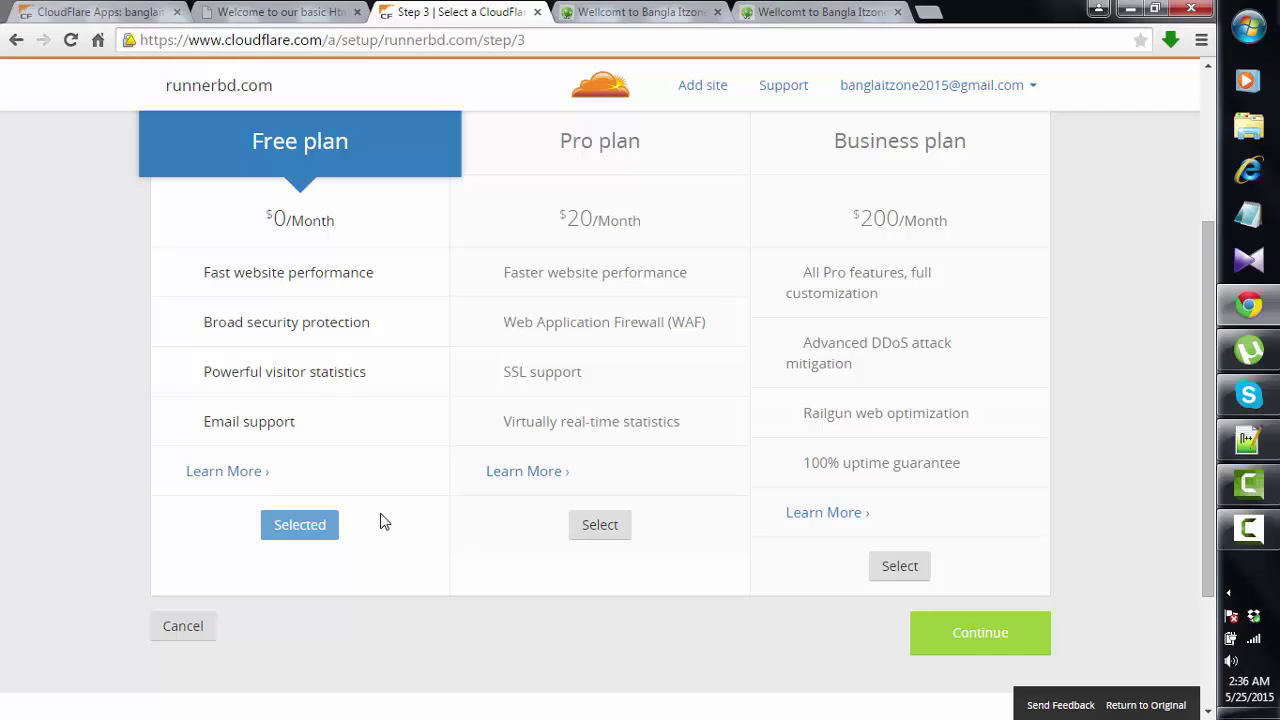
scroll(380, 521, "up", 3)
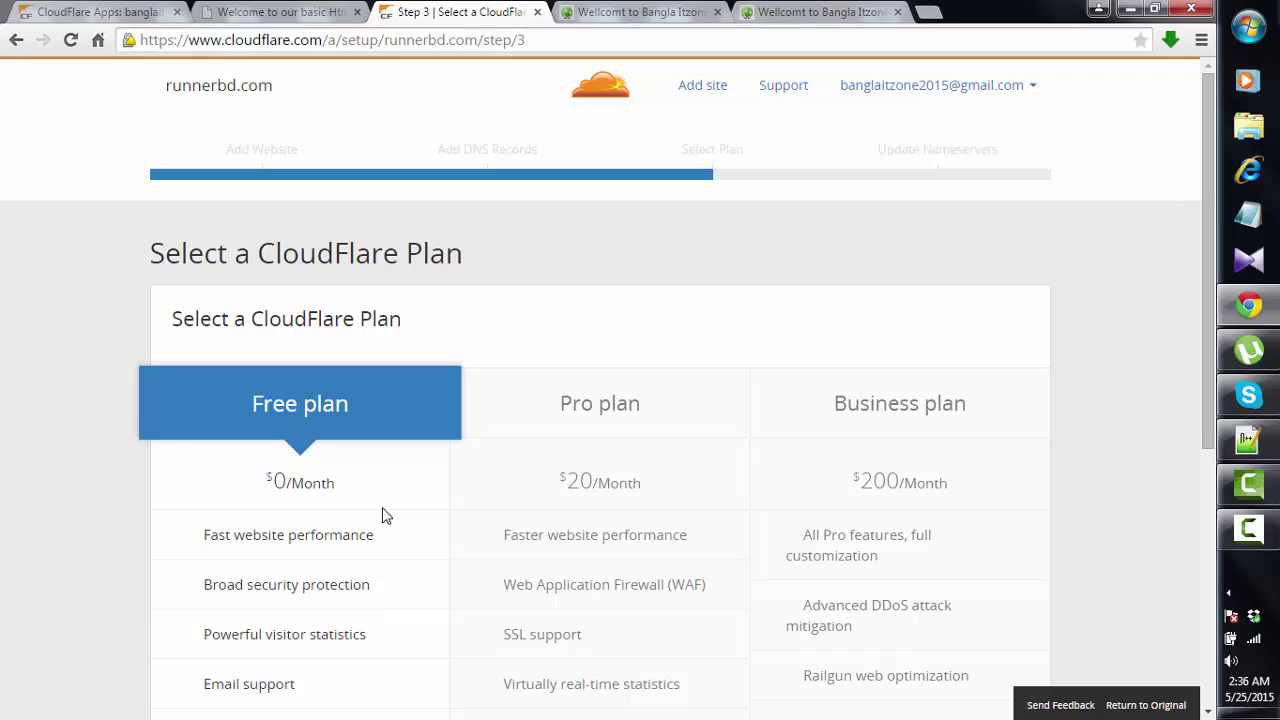
scroll(386, 515, "down", 3)
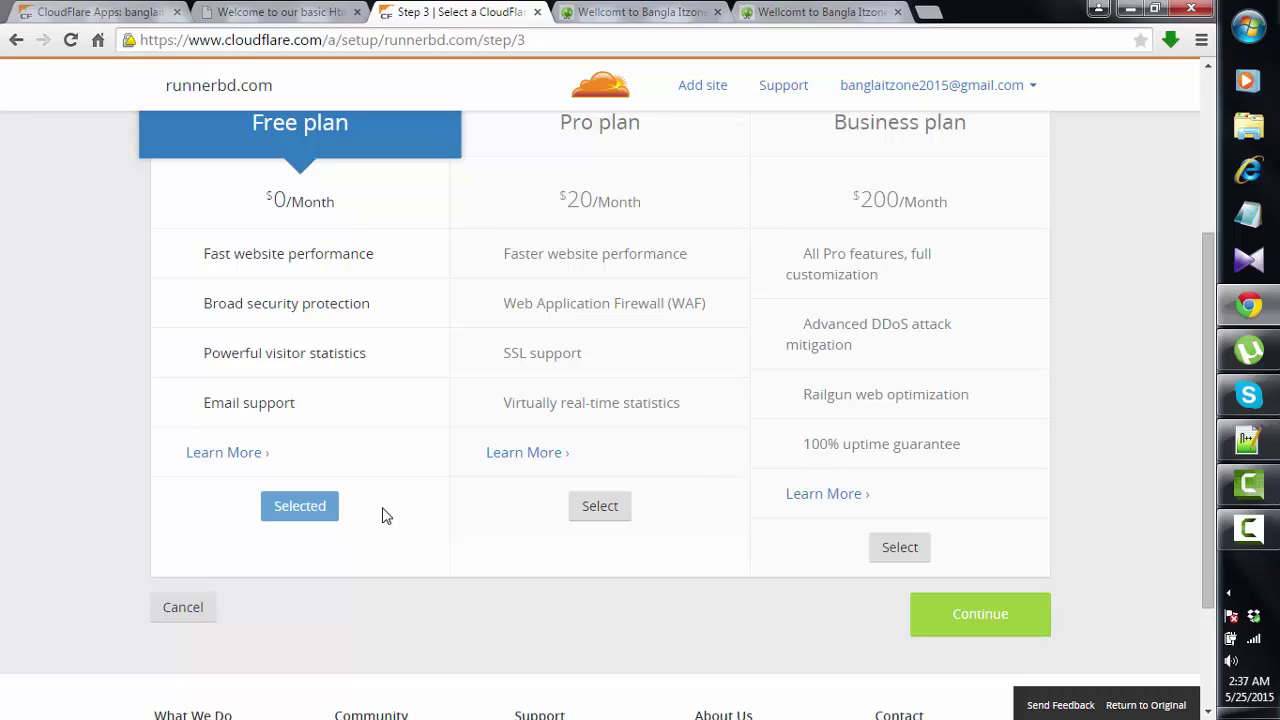
scroll(386, 515, "up", 3)
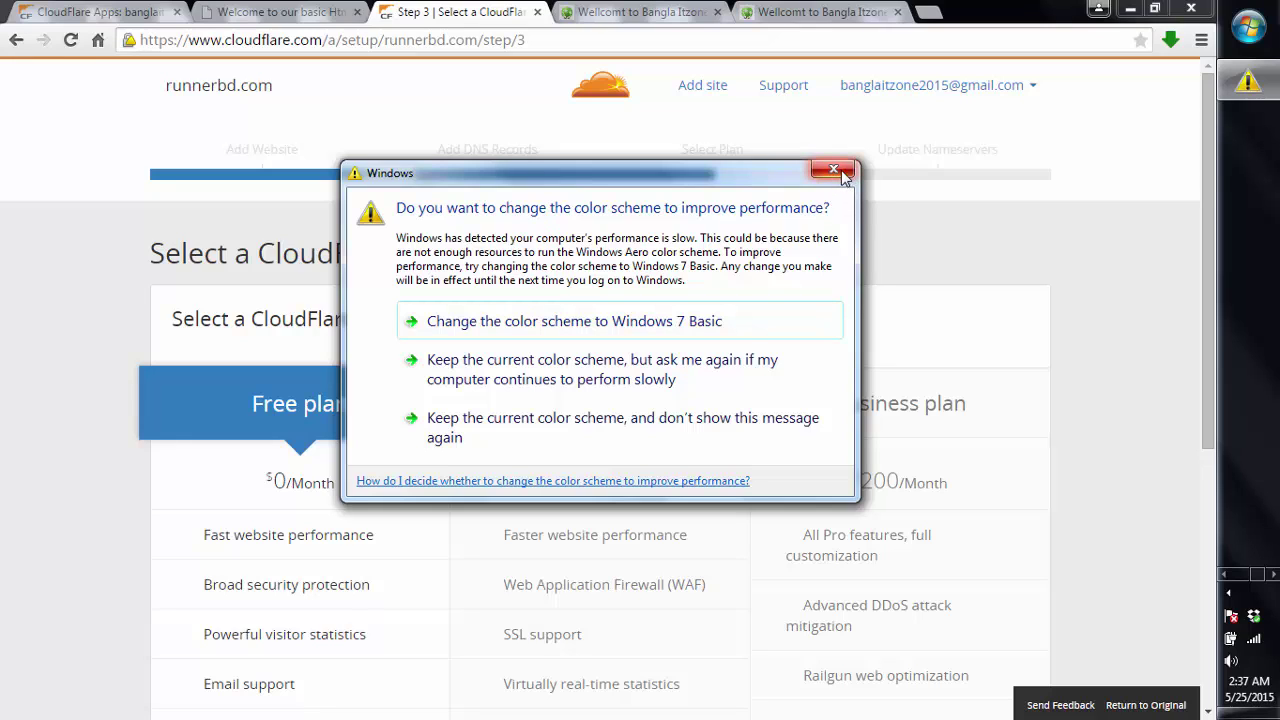
left_click(843, 176)
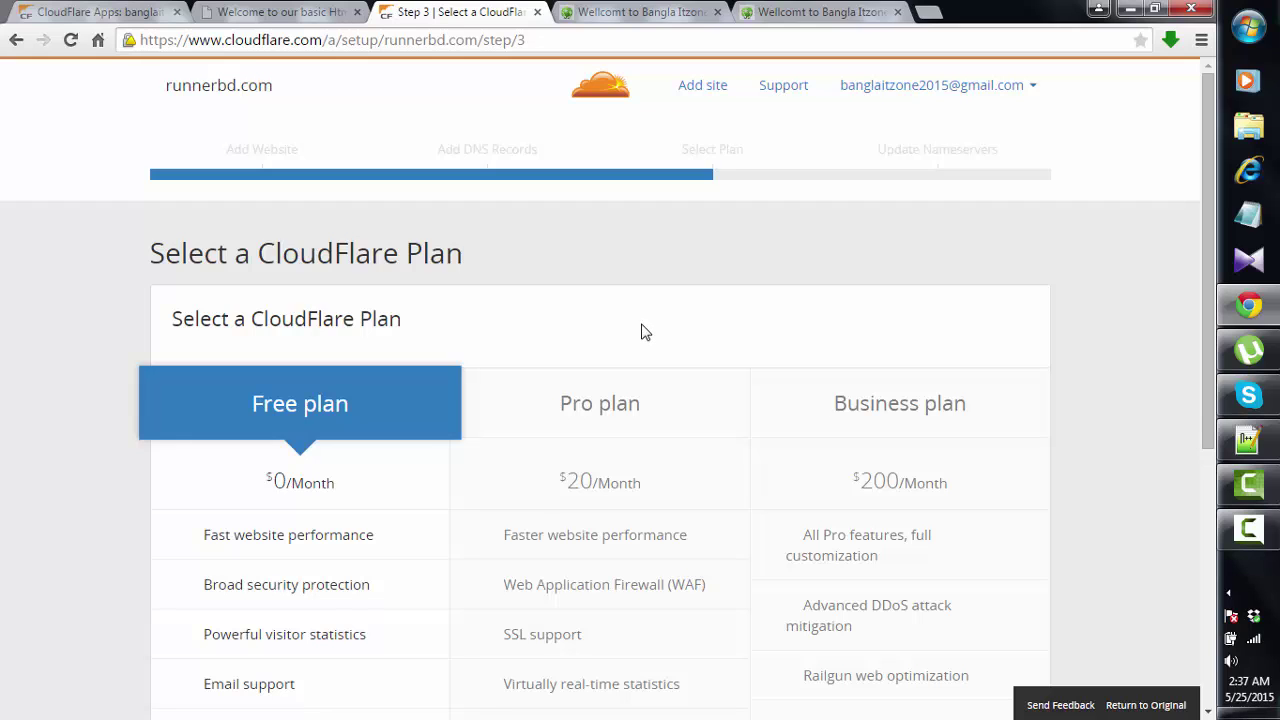
scroll(645, 332, "down", 3)
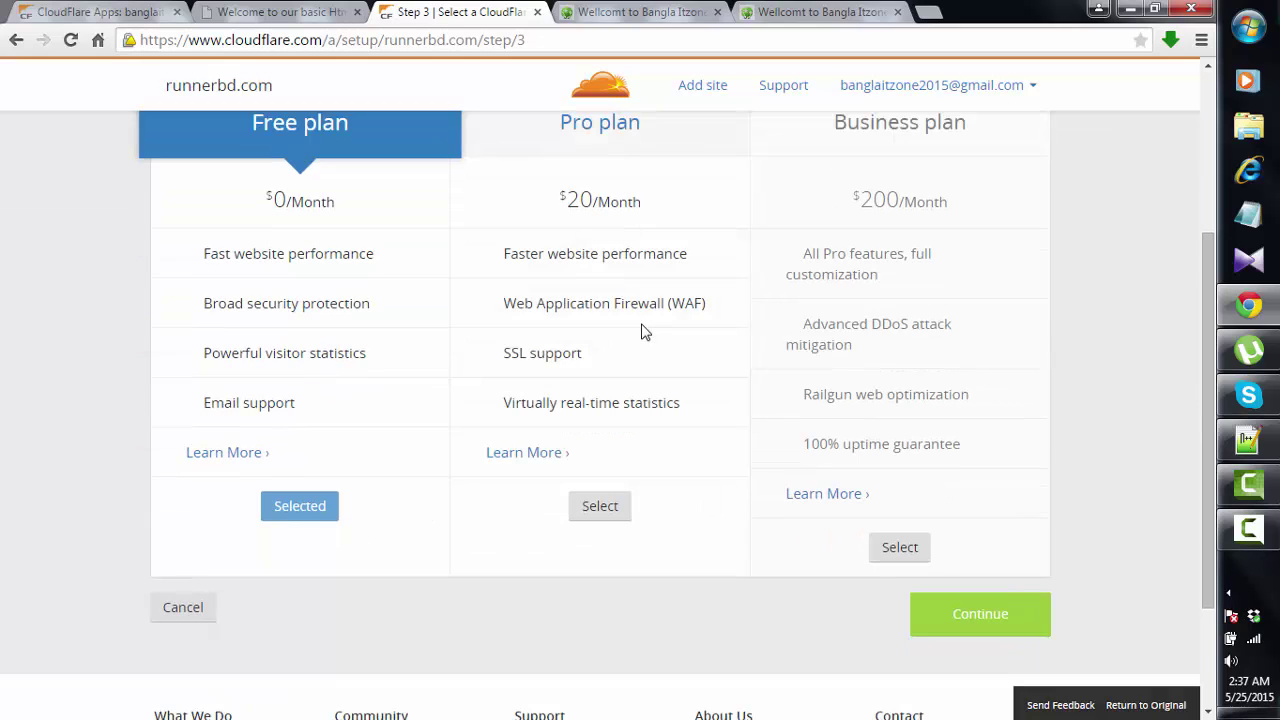
left_click(979, 622)
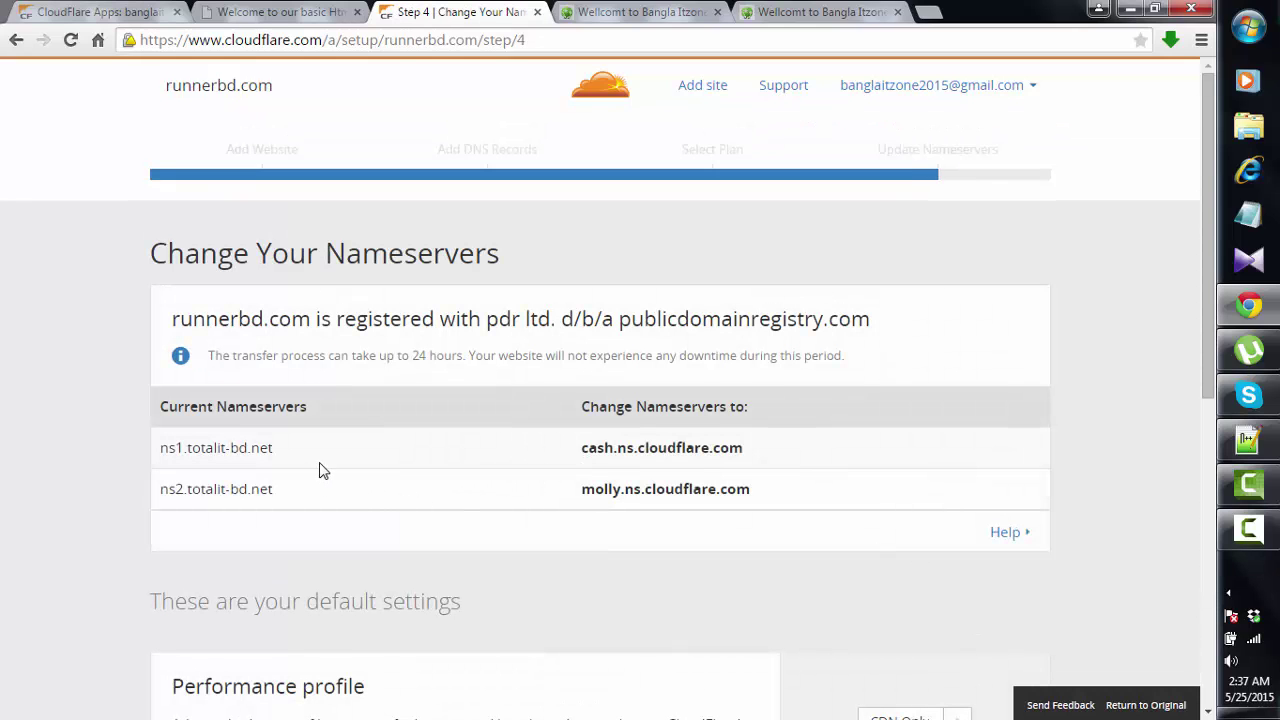
- Select the current nameserver names, starting with ns1.totalit-bd.net, in the nameservers table
left_click_drag(271, 448, 160, 450)
scroll(400, 515, "down", 3)
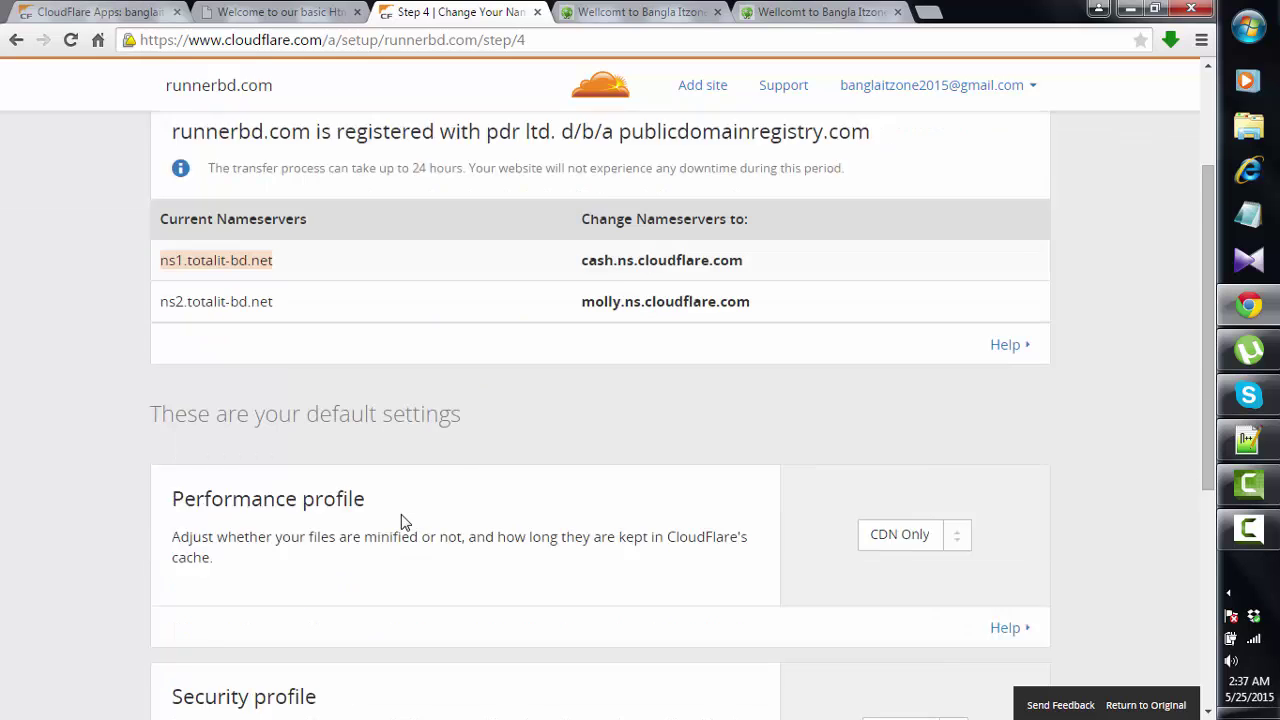
scroll(408, 517, "up", 3)
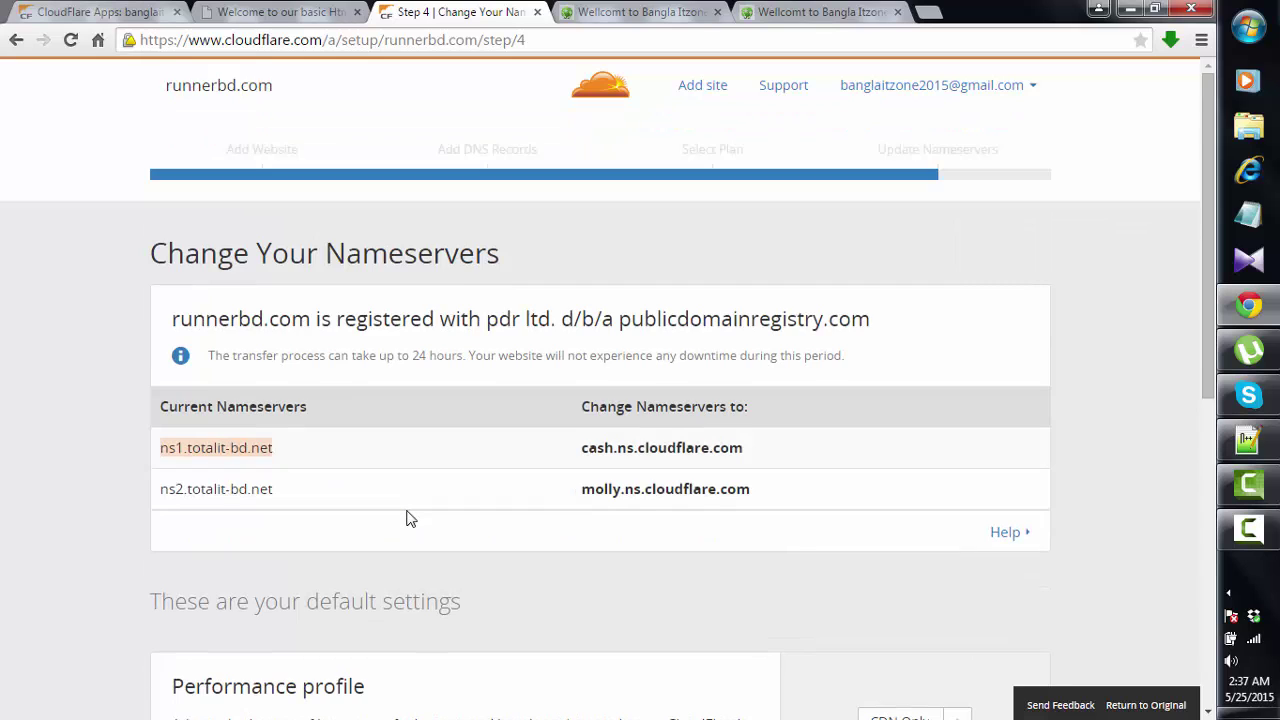
scroll(408, 518, "down", 5)
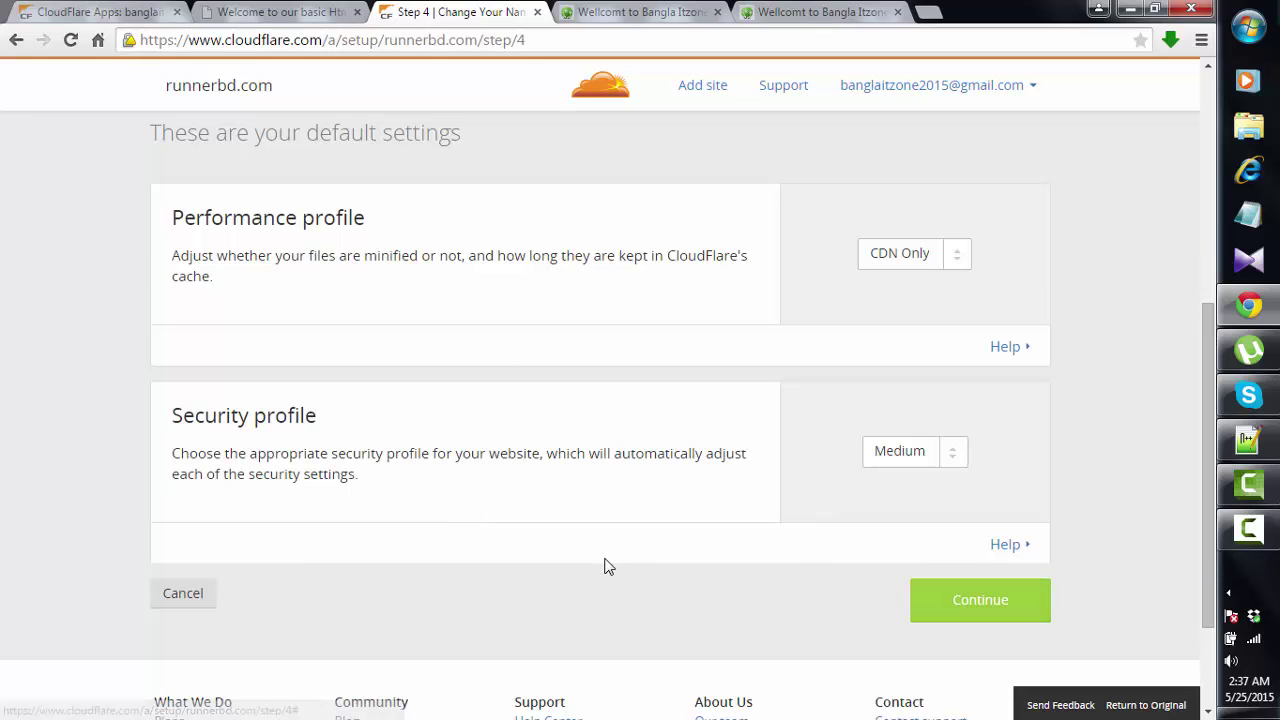
scroll(606, 564, "up", 3)
scroll(605, 567, "up", 2)
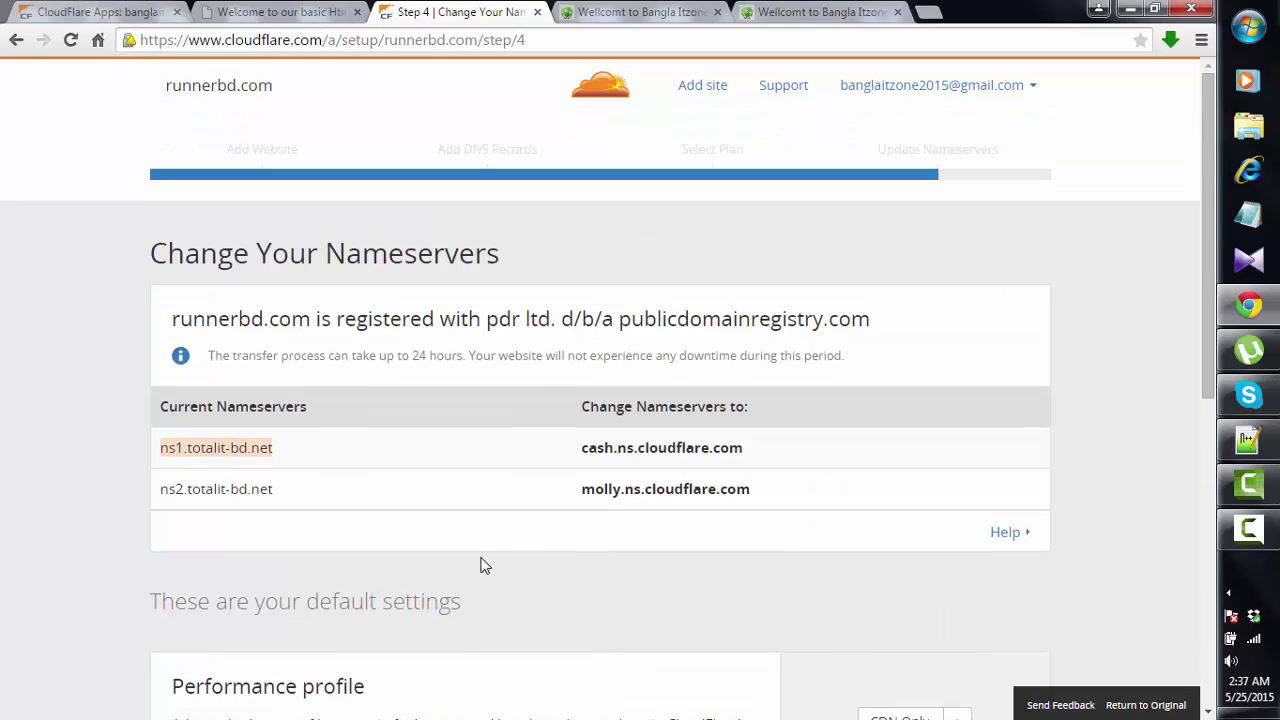
left_click_drag(276, 490, 160, 470)
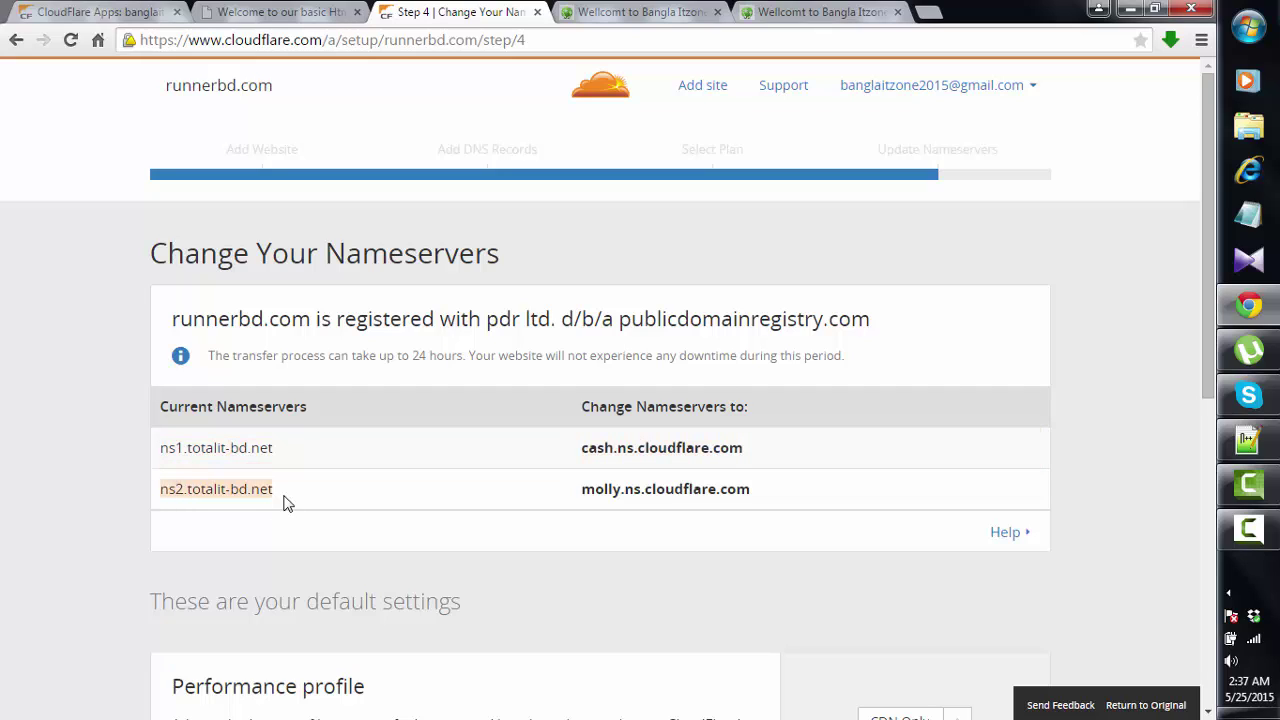
mouse_move(290, 491)
left_mouse_down()
mouse_move(176, 464)
mouse_move(306, 500)
left_mouse_up()
- Review the cash and molly replacement nameservers, then bring up Camtasia Studio's recorder controls
scroll(575, 600, "down", 5)
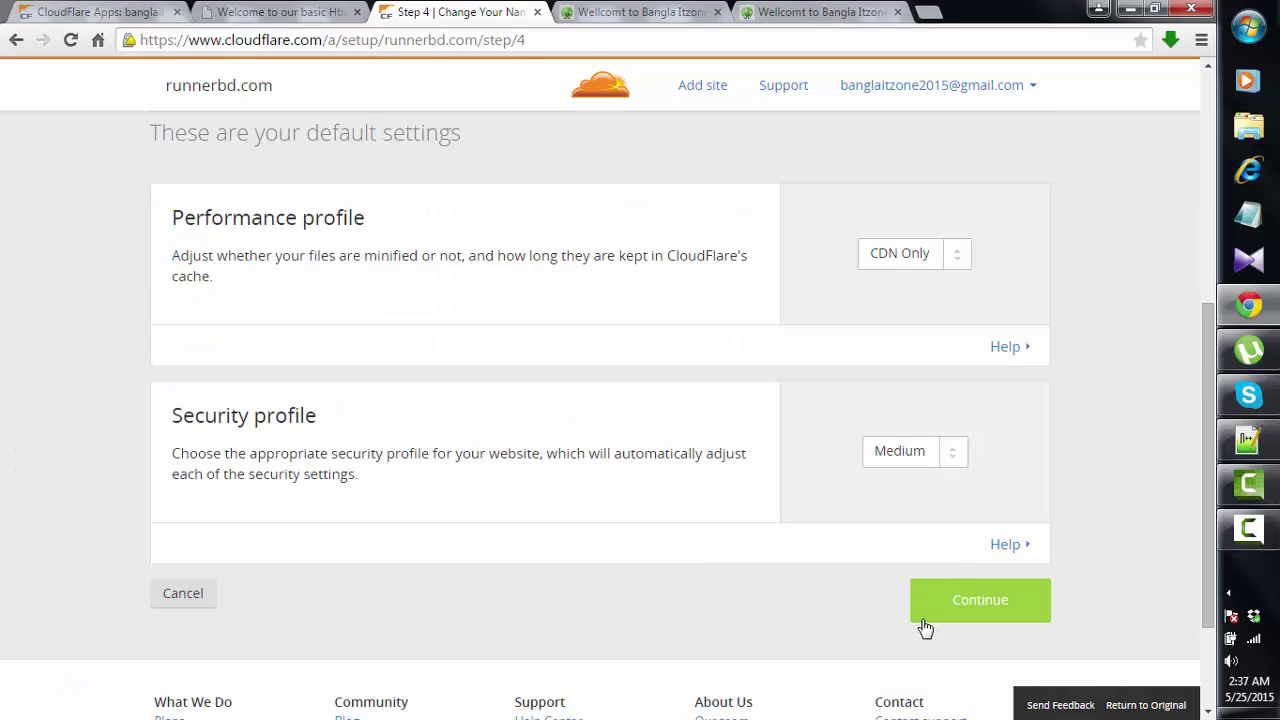
scroll(640, 578, "up", 5)
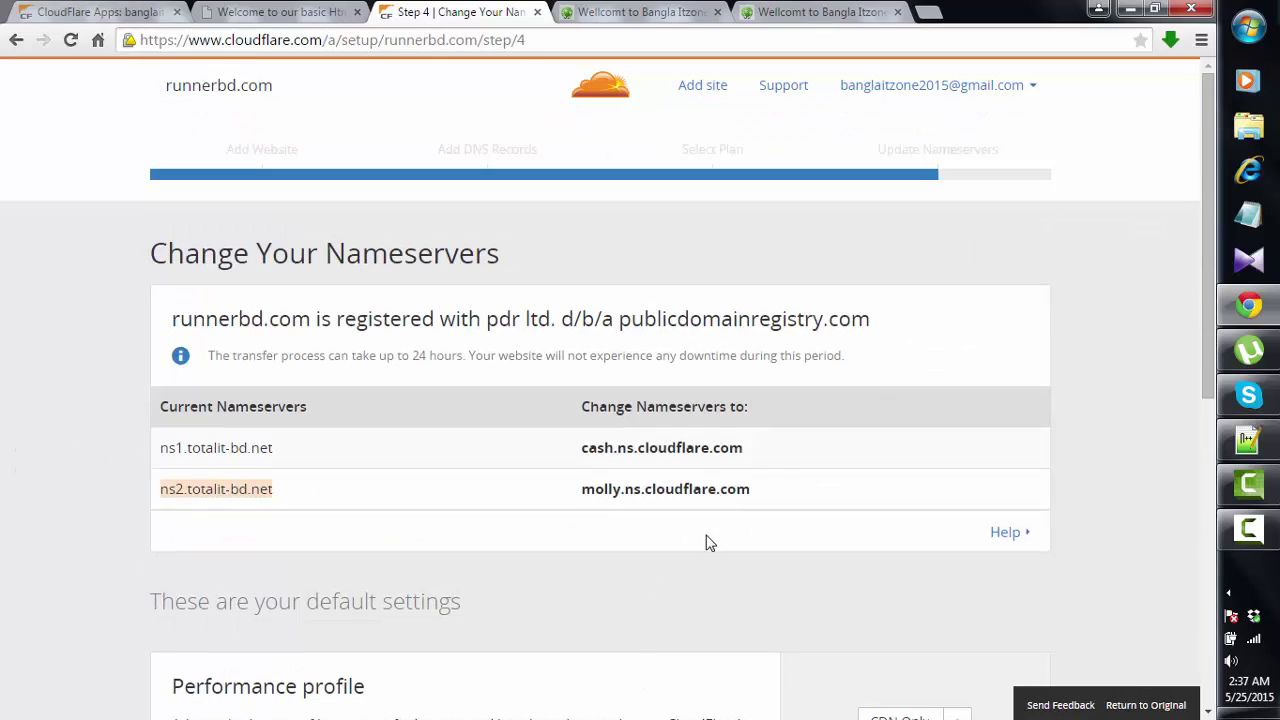
scroll(706, 560, "down", 5)
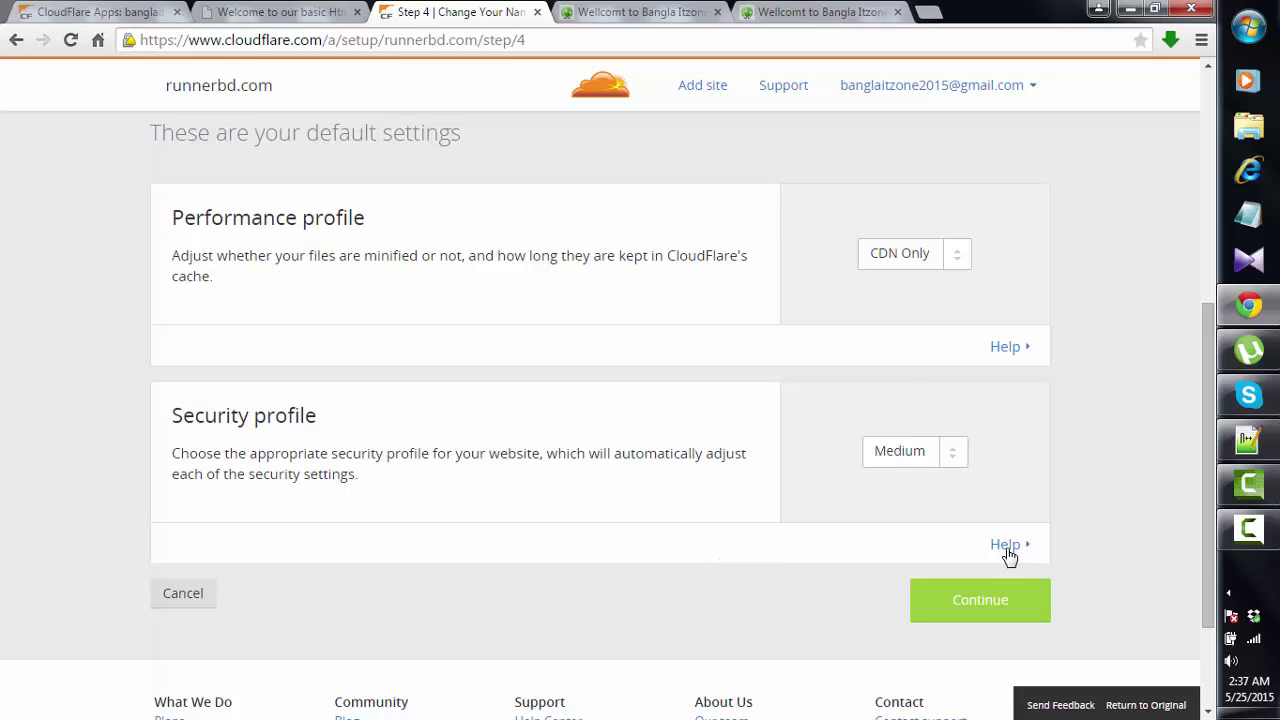
scroll(1018, 610, "up", 4)
scroll(1018, 610, "up", 1)
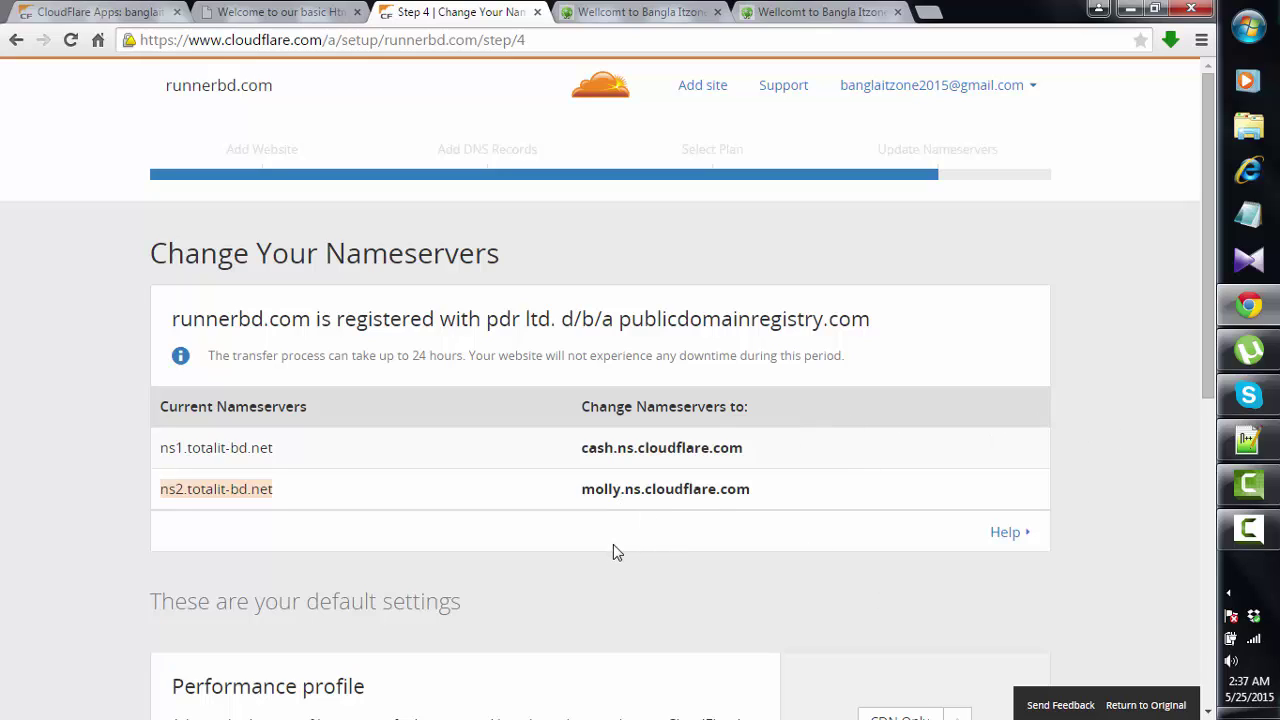
scroll(613, 544, "down", 6)
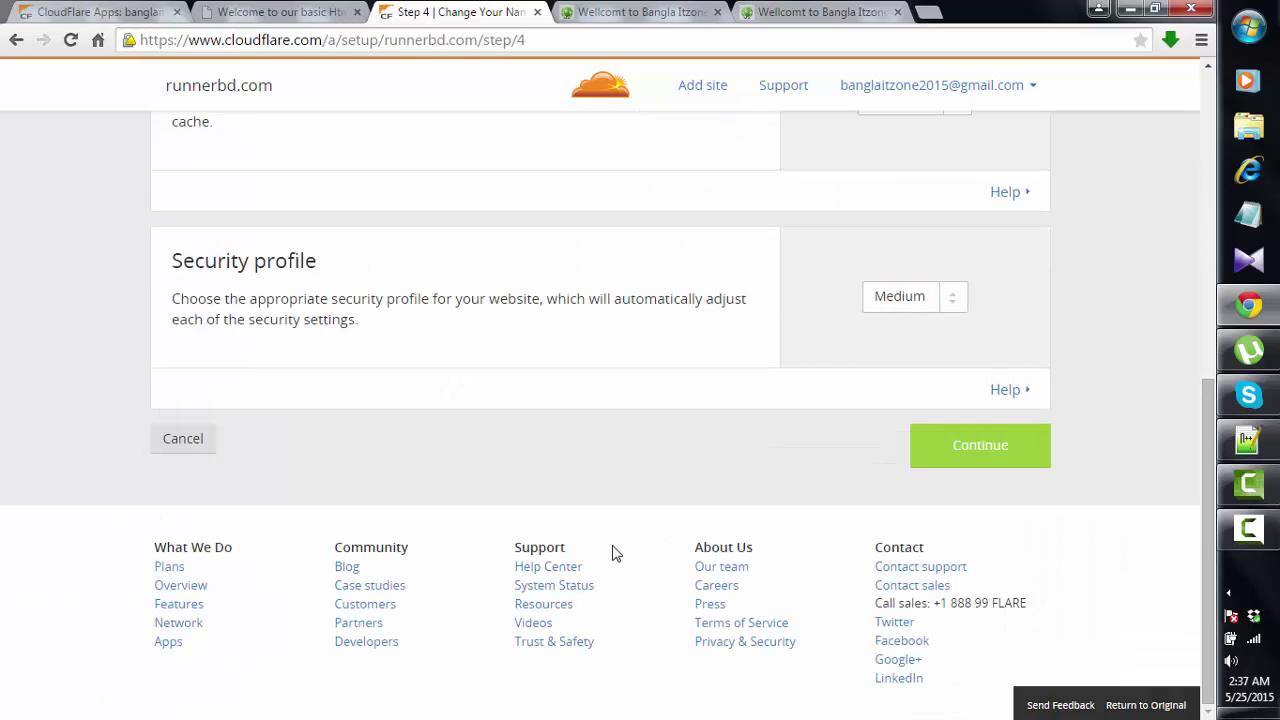
scroll(612, 545, "up", 6)
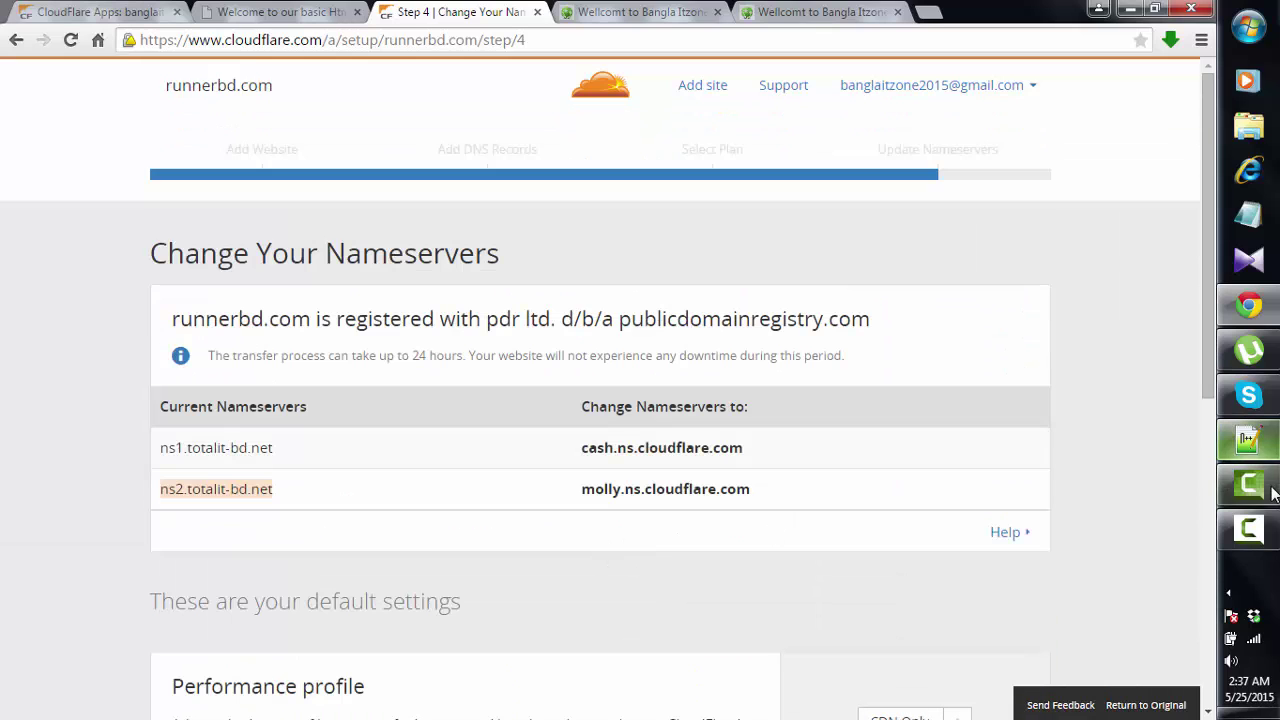
left_click(1271, 491)
left_click(1258, 530)
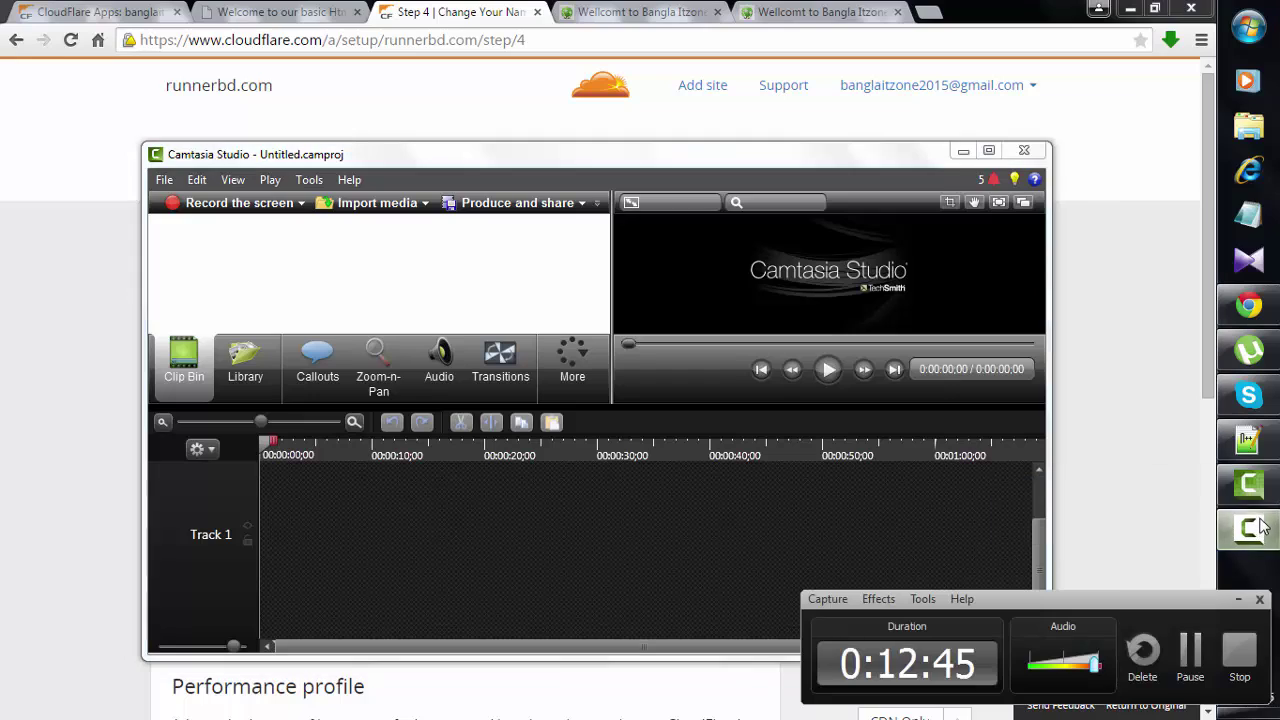